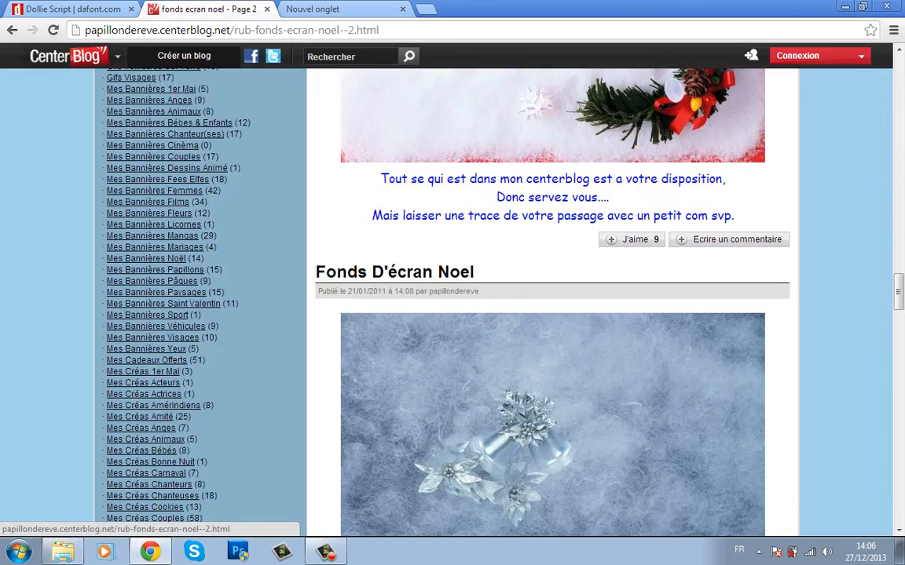
# Browse the Christmas wallpapers on the papillondereve page and check the other open browser tabs.
pyautogui.scroll(1, 612, 397)
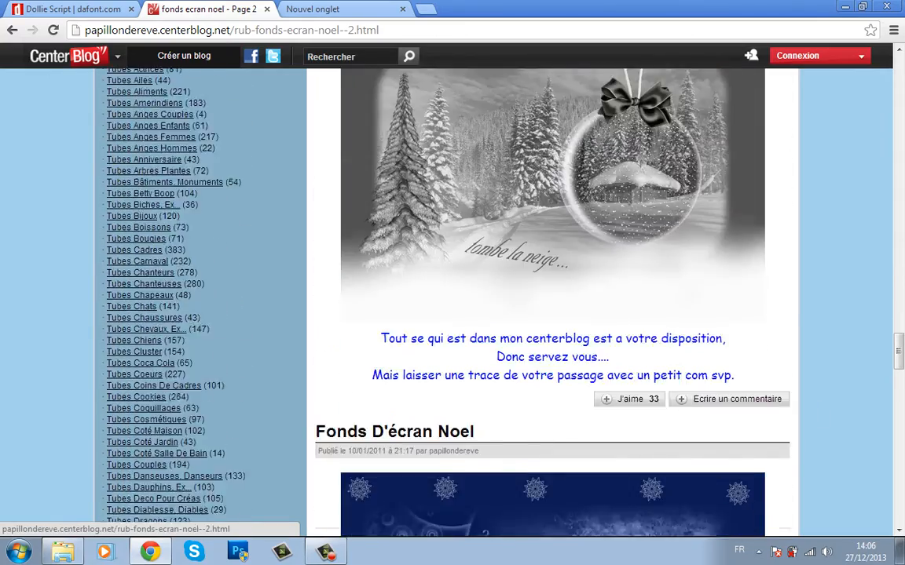
pyautogui.scroll(-4, 628, 373)
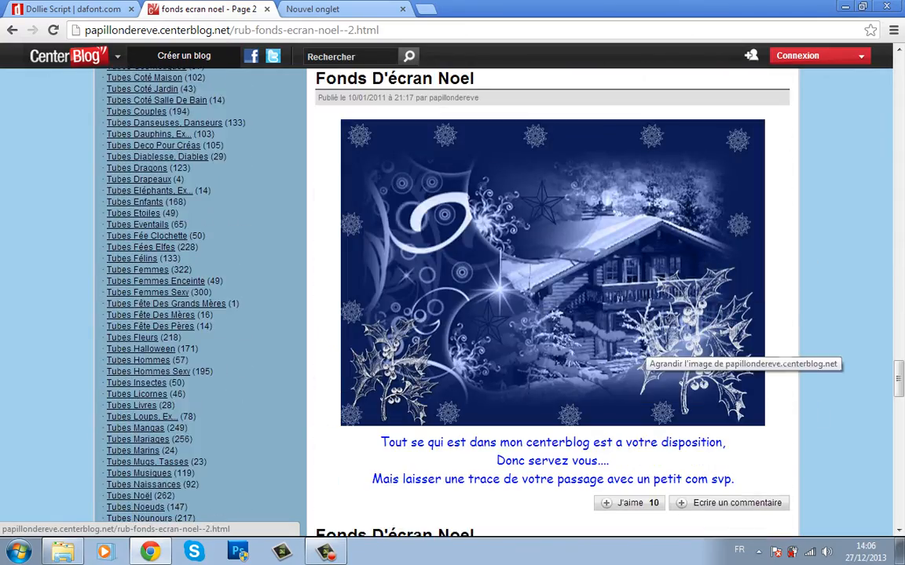
pyautogui.click(71, 9)
pyautogui.click(174, 9)
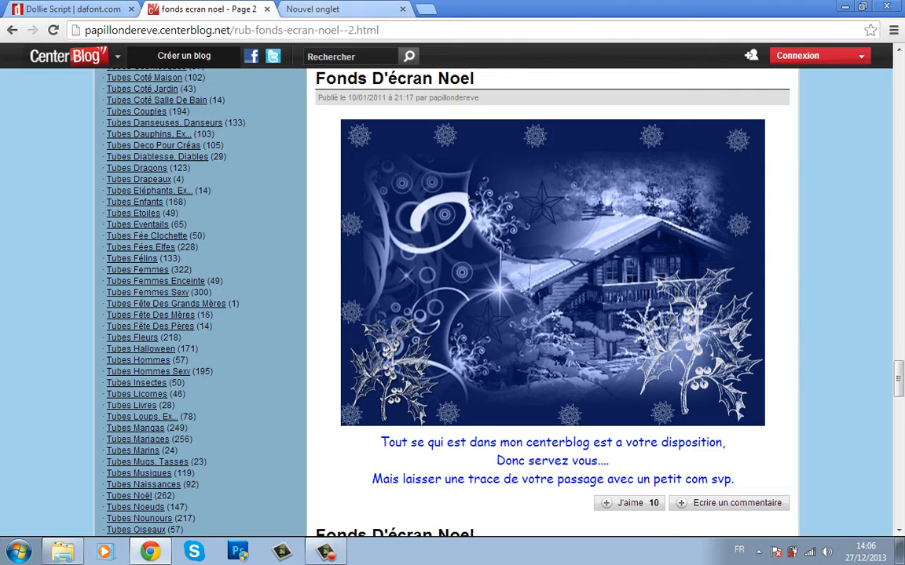
pyautogui.click(313, 8)
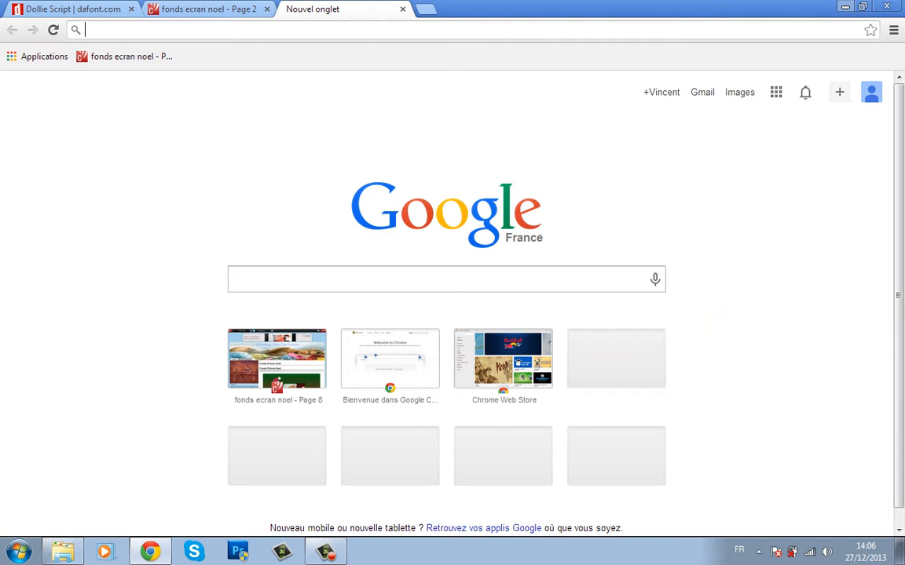
# Go to the desktop and launch Photoshop as administrator.
pyautogui.press('super+d')
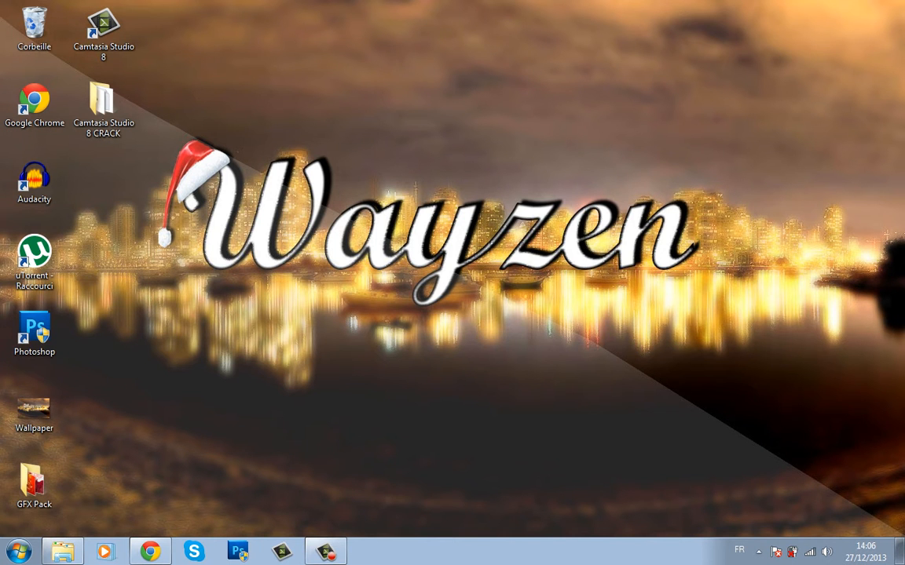
pyautogui.click(34, 333)
pyautogui.rightClick(37, 341)
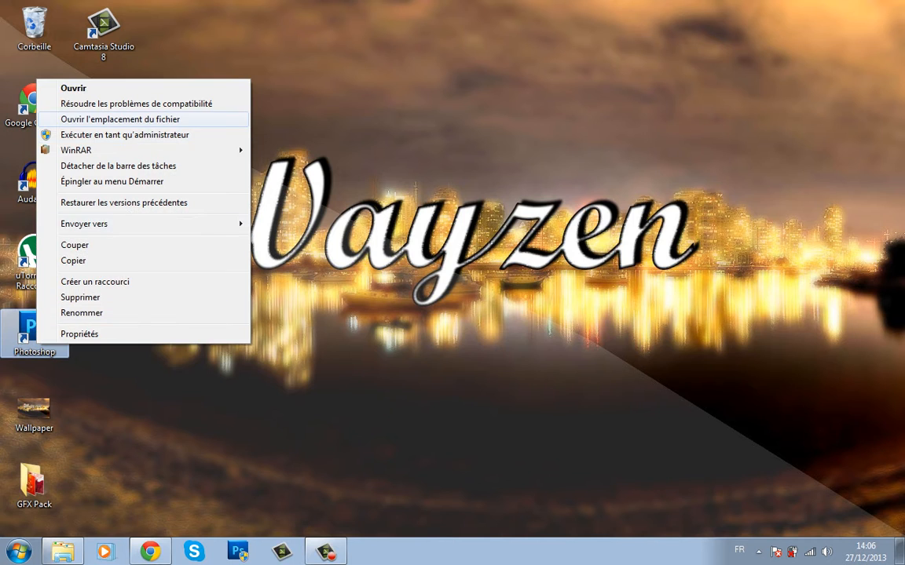
pyautogui.click(124, 135)
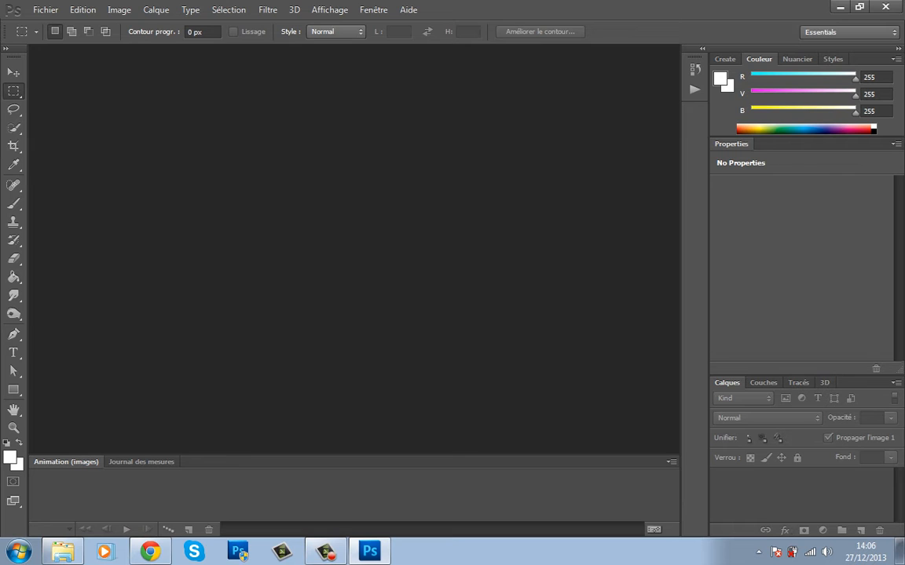
# Start a new document and set its width and height to 500 pixels each.
pyautogui.press('v')
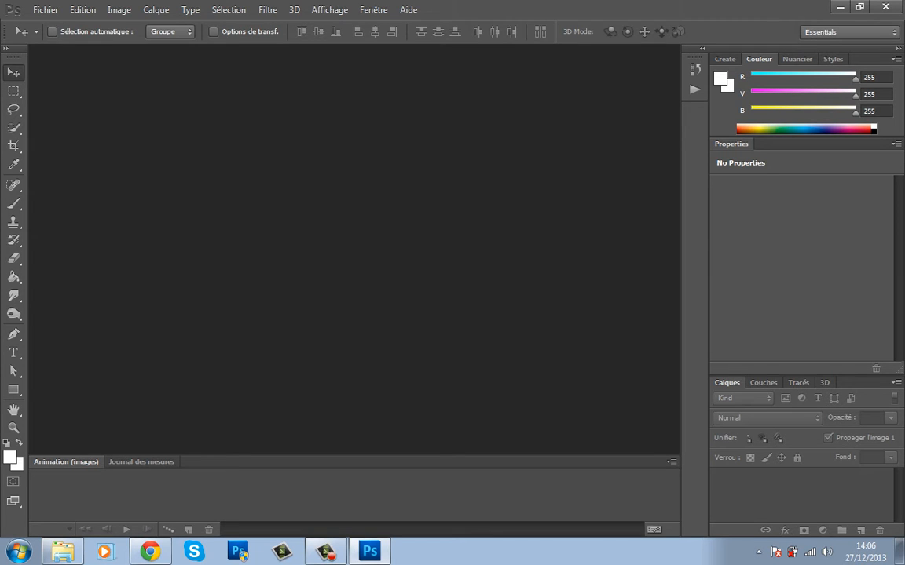
pyautogui.click(46, 11)
pyautogui.click(59, 25)
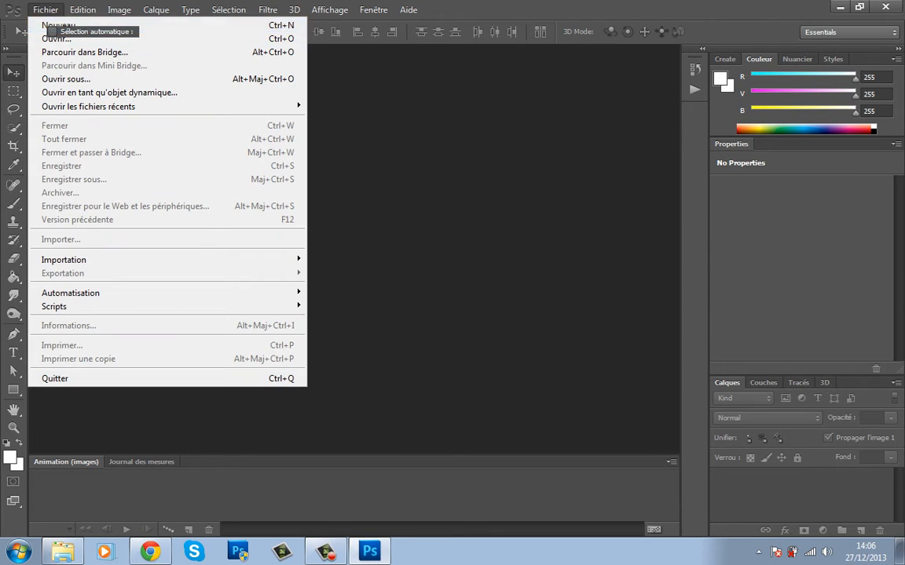
pyautogui.doubleClick(358, 244)
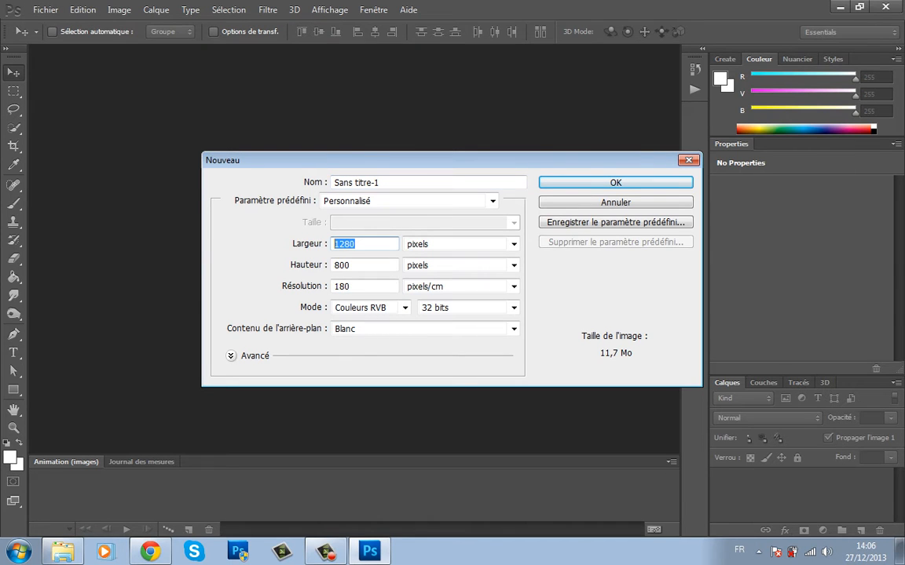
pyautogui.write('500')
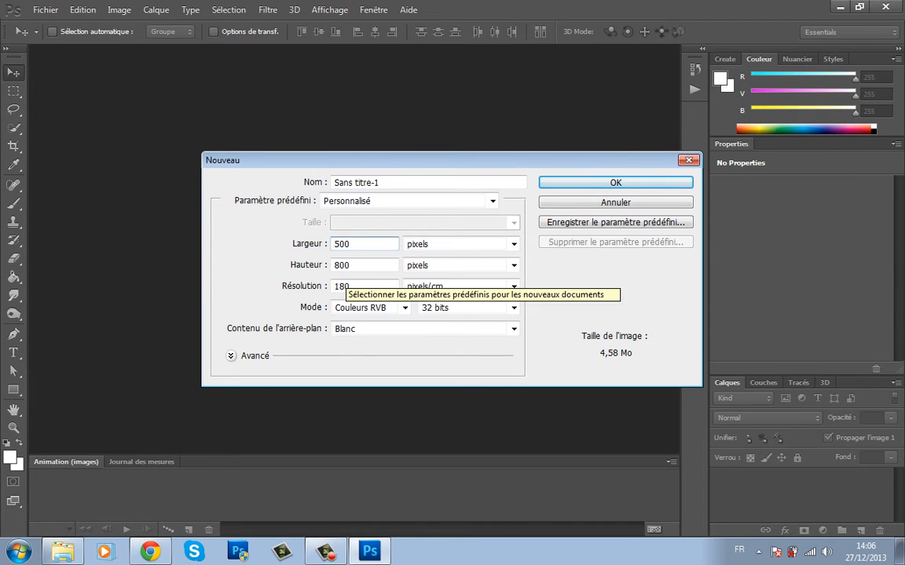
pyautogui.press('Tab')
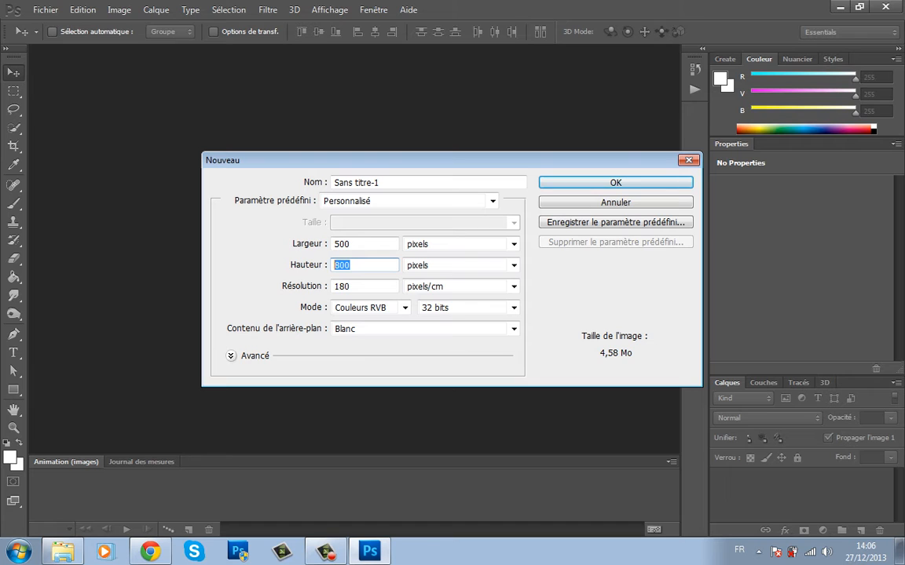
pyautogui.write('500')
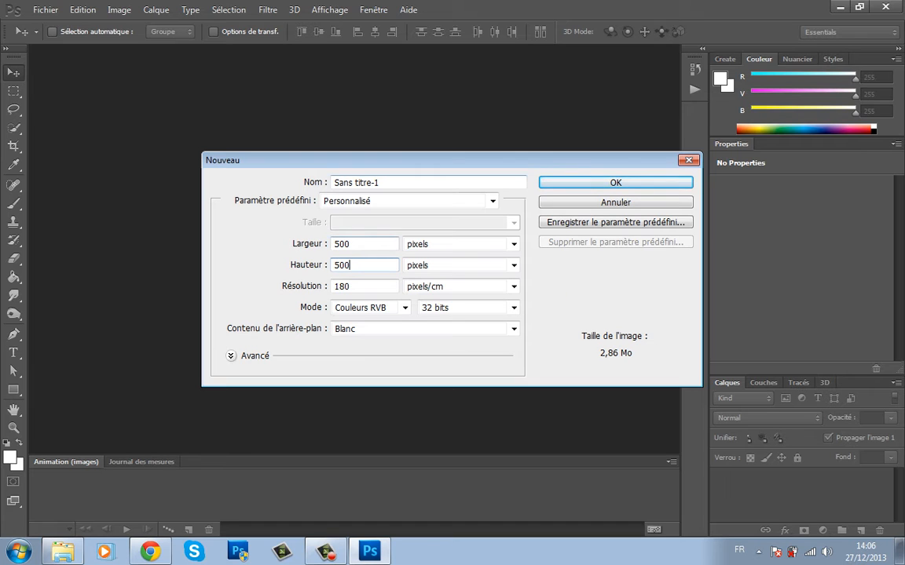
pyautogui.moveTo(451, 161); pyautogui.dragTo(468, 149)
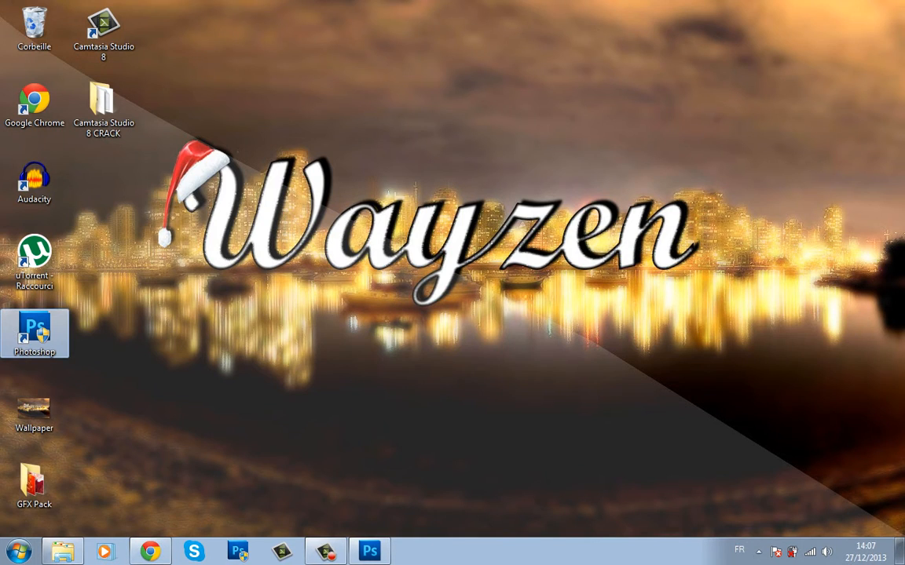
# Check the screen resolution in the Windows display settings without changing it, and return to Photoshop.
pyautogui.moveTo(209, 111); pyautogui.dragTo(610, 362)
pyautogui.rightClick(424, 151)
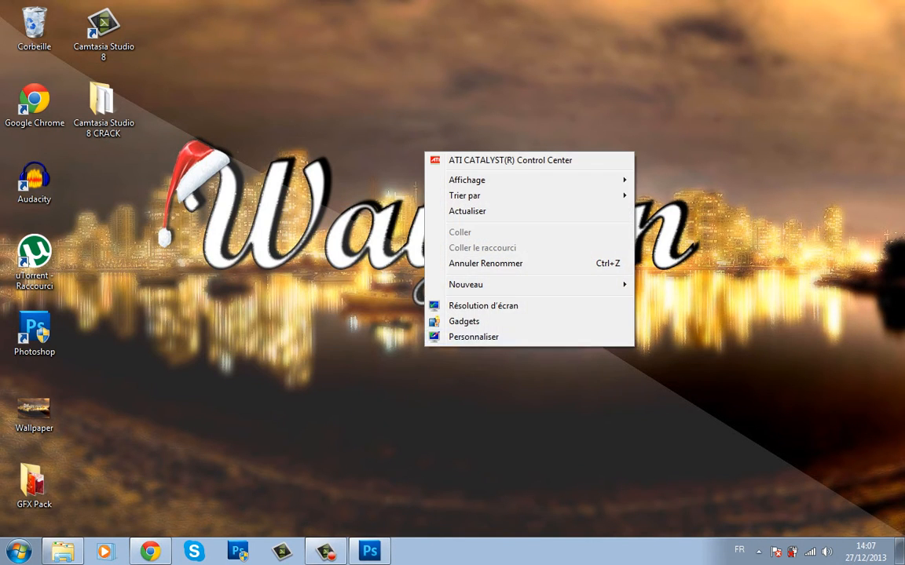
pyautogui.click(454, 319)
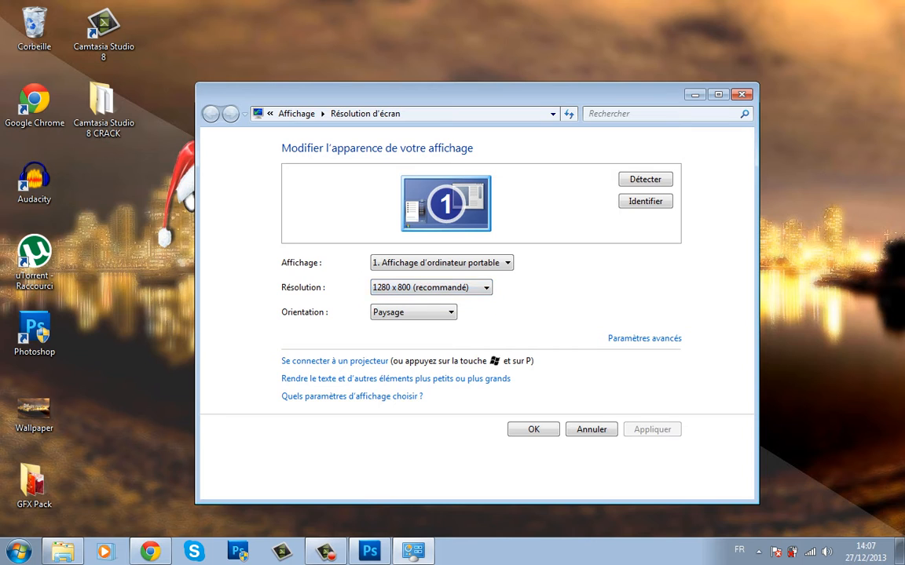
pyautogui.click(591, 430)
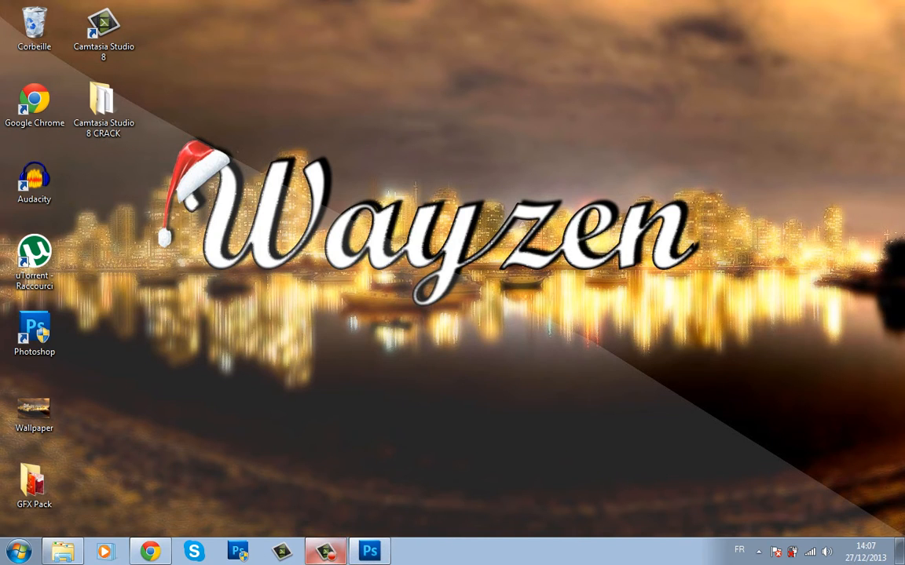
pyautogui.rightClick(307, 325)
pyautogui.click(338, 384)
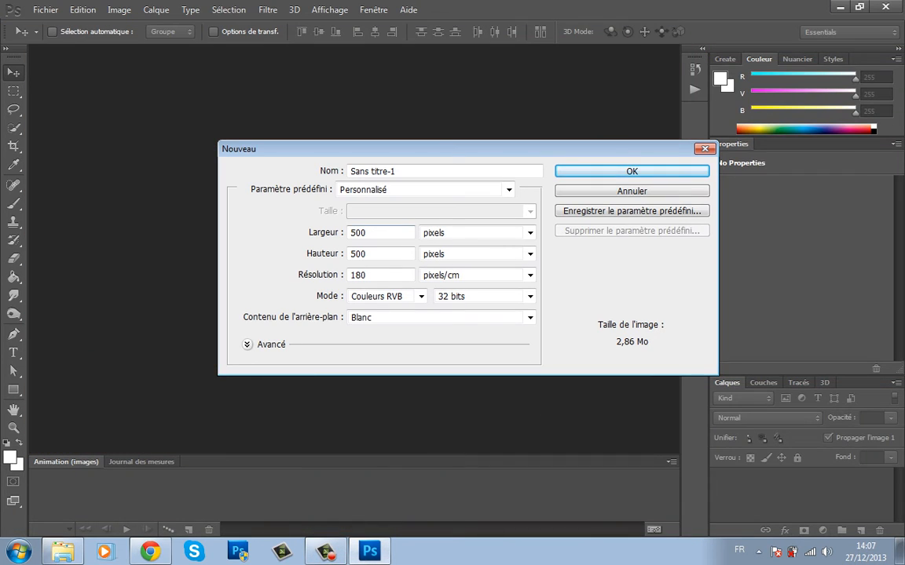
# Set the new document's resolution to 96 pixels/cm and create it.
pyautogui.doubleClick(359, 253)
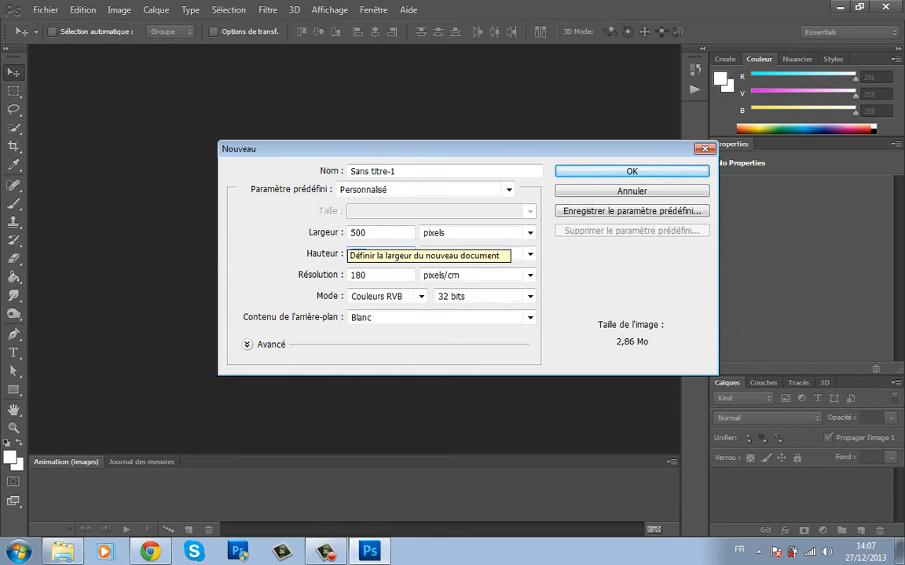
pyautogui.doubleClick(359, 232)
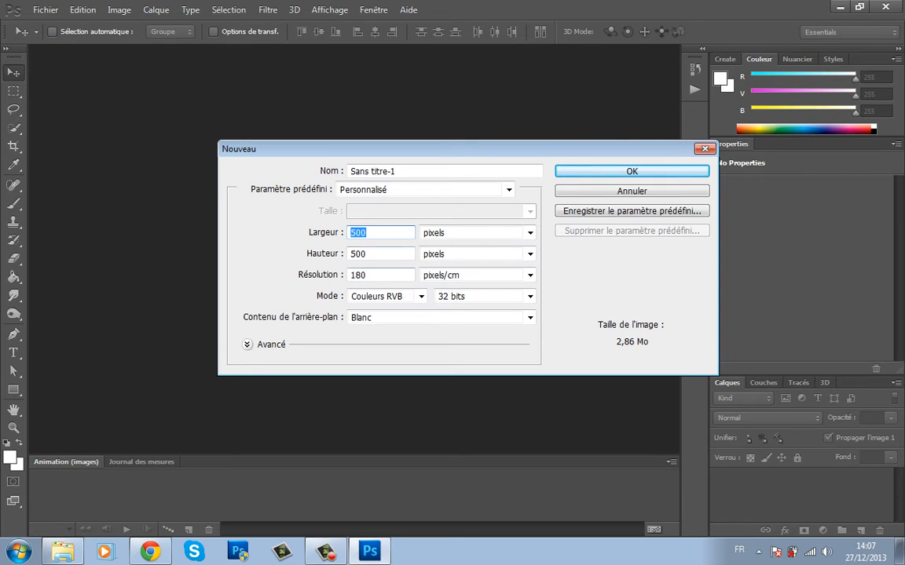
pyautogui.moveTo(370, 276); pyautogui.dragTo(348, 275)
pyautogui.write('96')
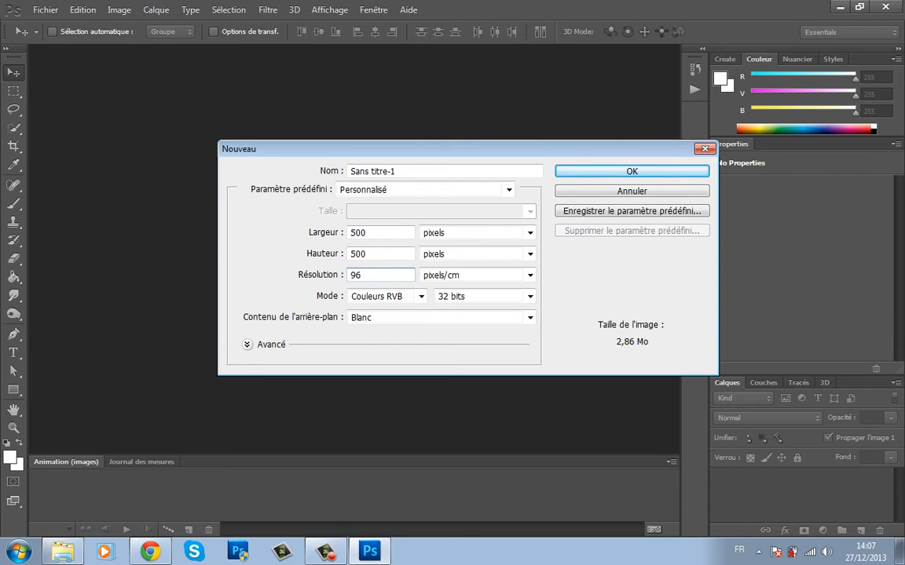
pyautogui.press('Return')
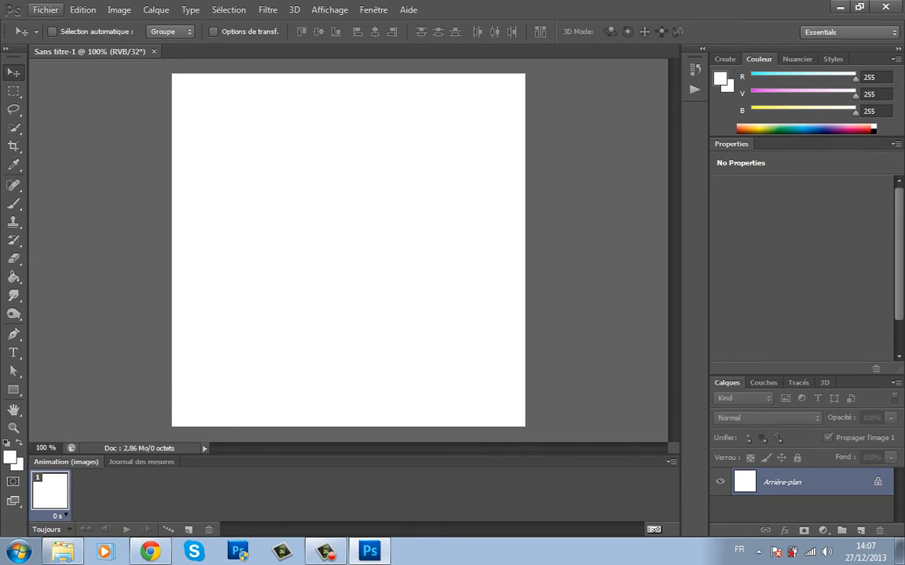
pyautogui.click(46, 9)
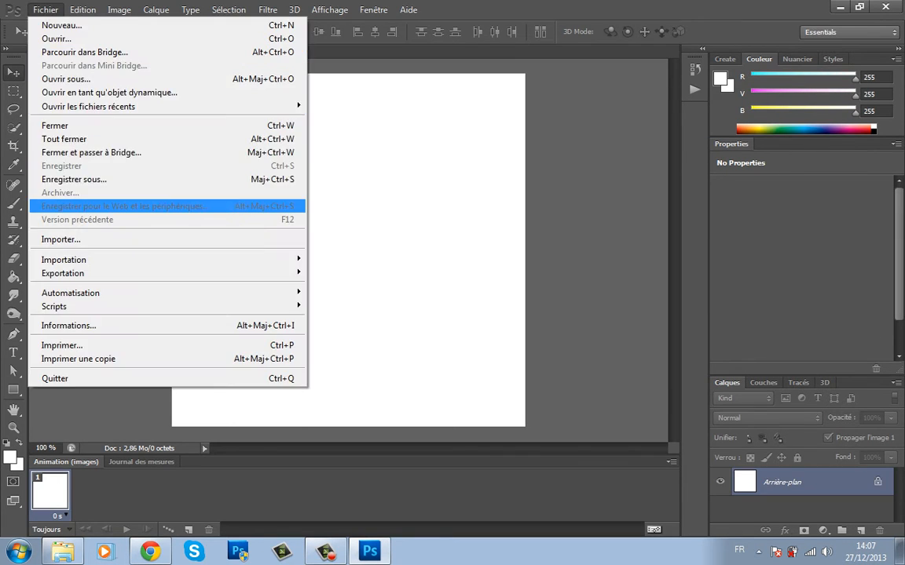
pyautogui.click(61, 239)
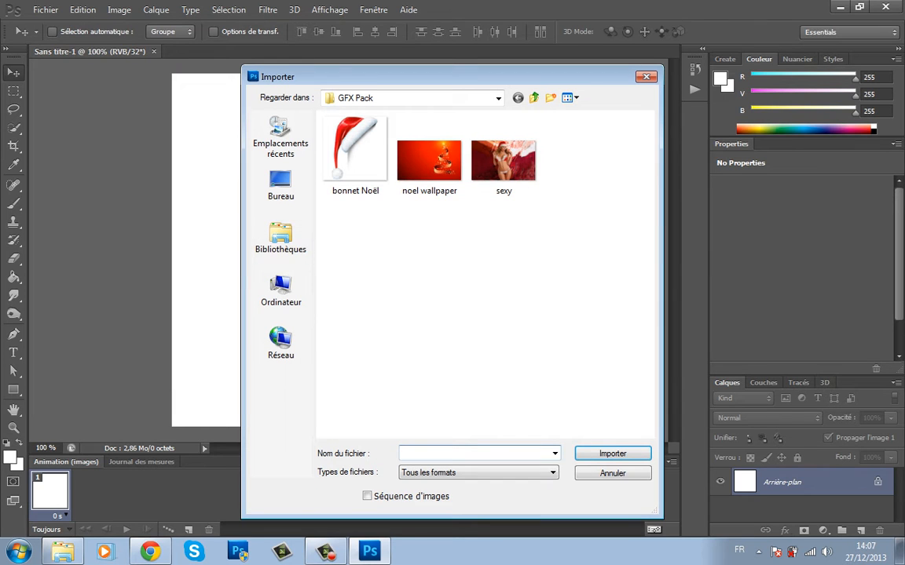
pyautogui.press('Escape')
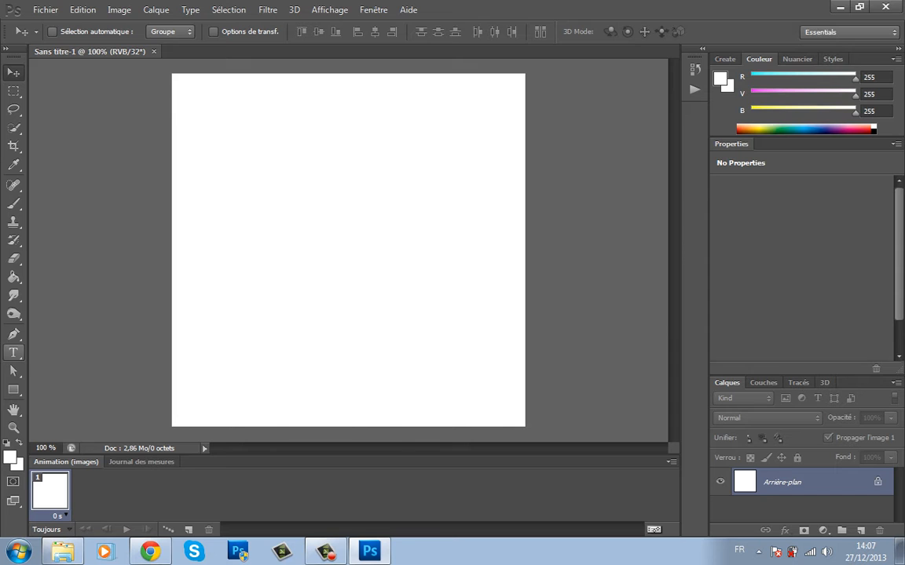
# Set the Type tool's font to Dollie Script Personal Use and its size to 15 pt.
pyautogui.click(14, 353)
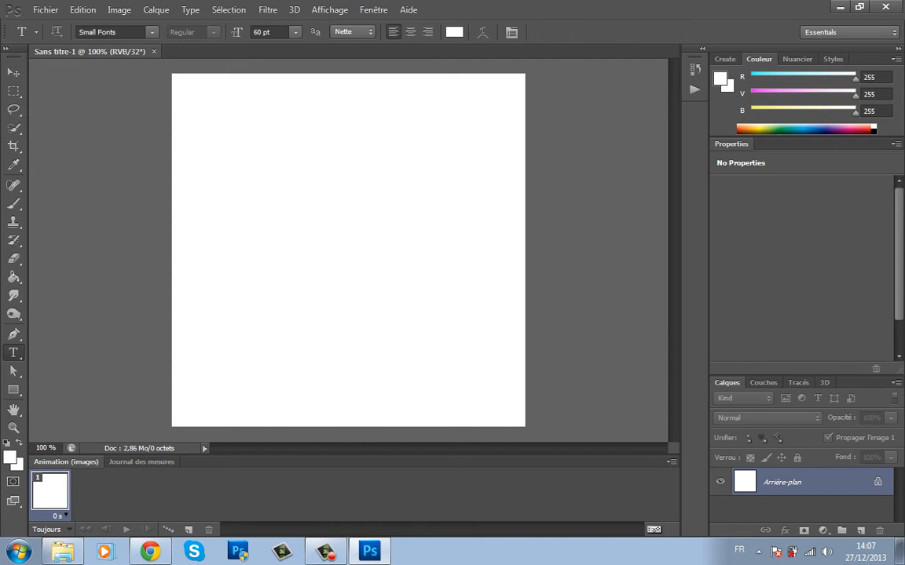
pyautogui.click(152, 32)
pyautogui.scroll(11, 130, 192)
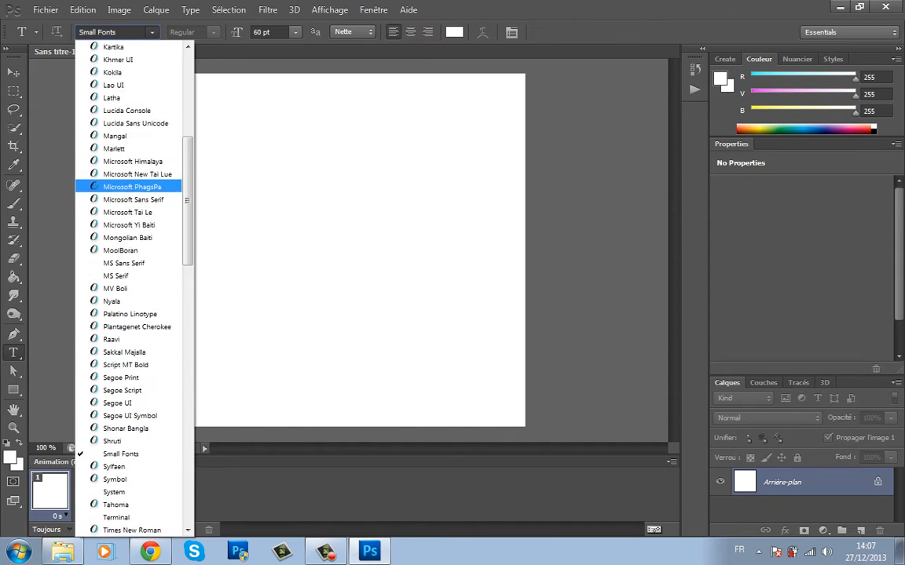
pyautogui.scroll(9, 130, 197)
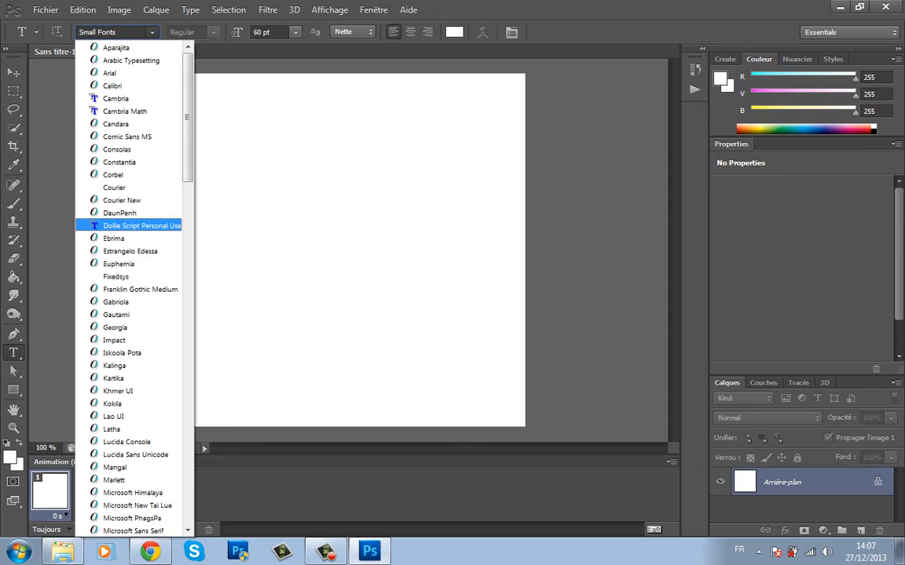
pyautogui.click(133, 226)
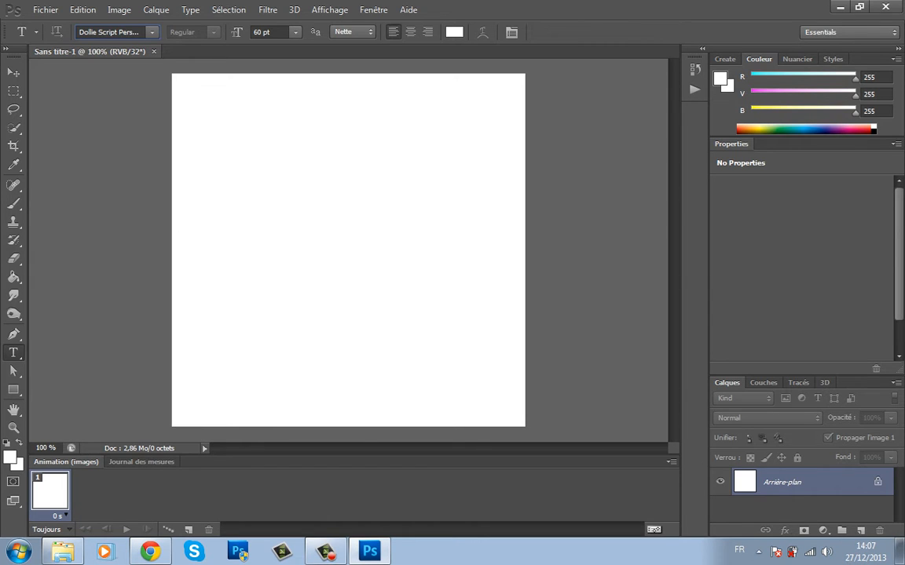
pyautogui.press('Tab')
pyautogui.write('15')
pyautogui.press('Return')
# Add a black text layer reading "Wayzen" slightly above the canvas centre, clearing any trial characters.
pyautogui.click(118, 216)
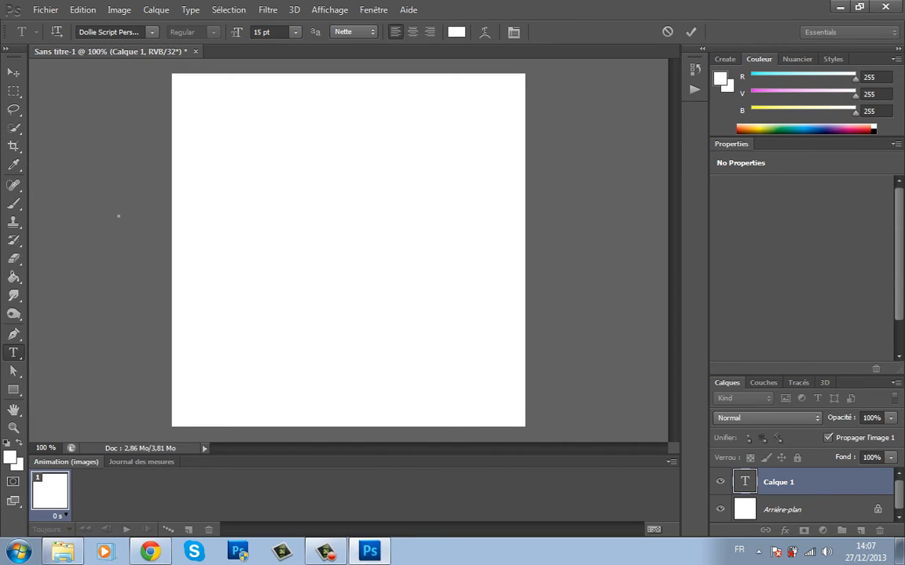
pyautogui.press('d')
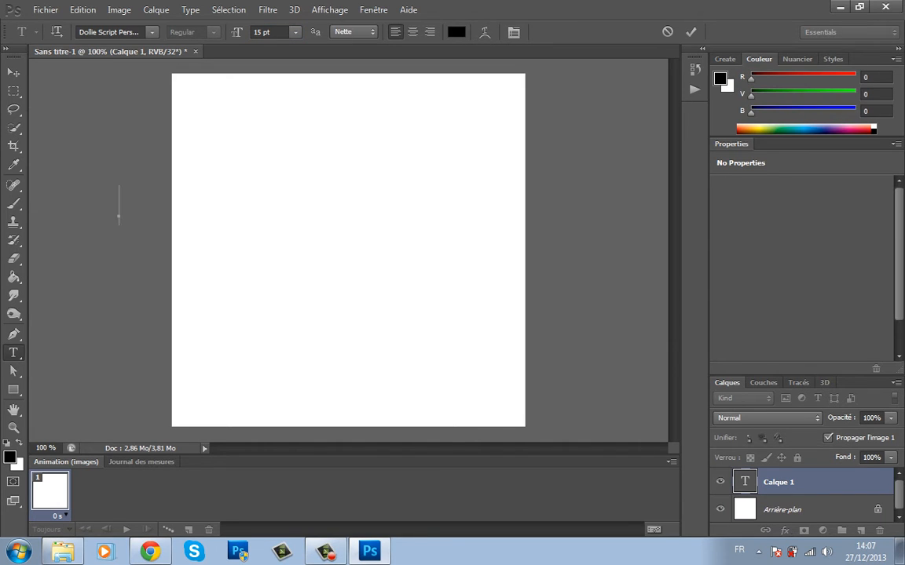
pyautogui.write('tuts')
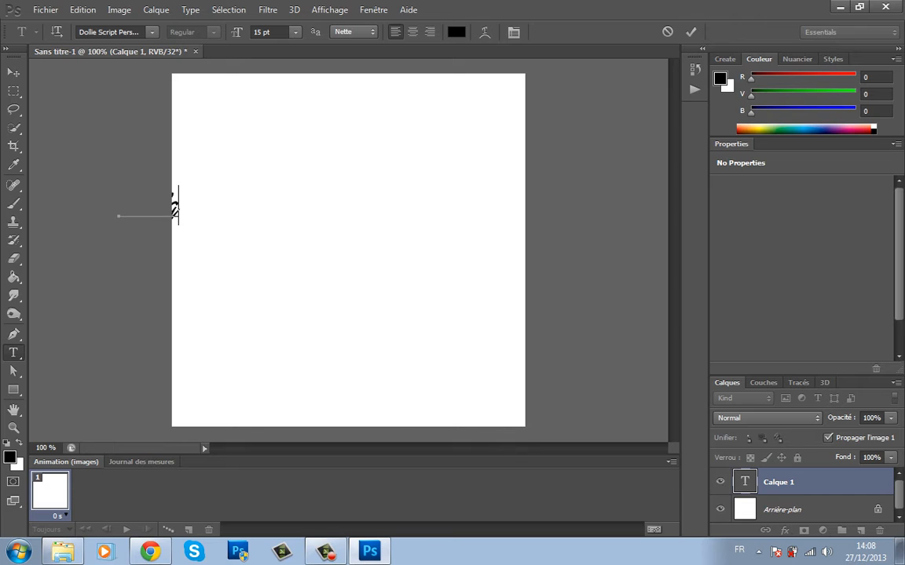
pyautogui.write('fgfgfgfgfgf')
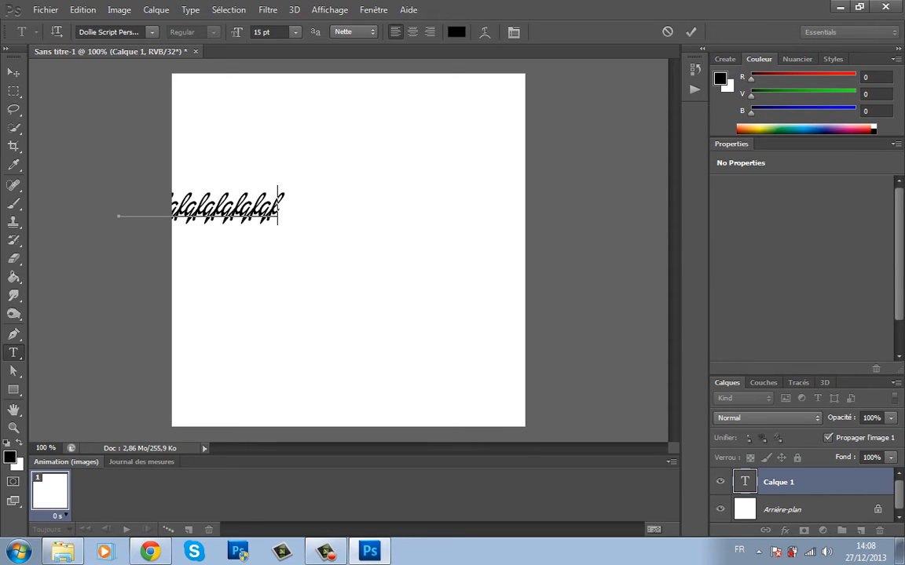
pyautogui.moveTo(281, 235)
pyautogui.mouseDown()
pyautogui.moveTo(448, 247)
pyautogui.moveTo(284, 220)
pyautogui.mouseUp()
pyautogui.press('BackSpace')
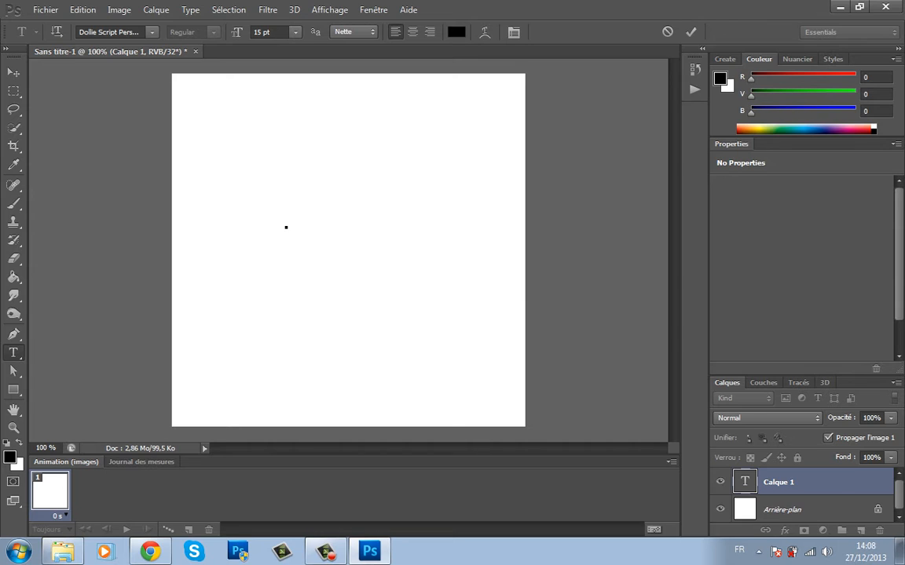
pyautogui.write('Wayzen')
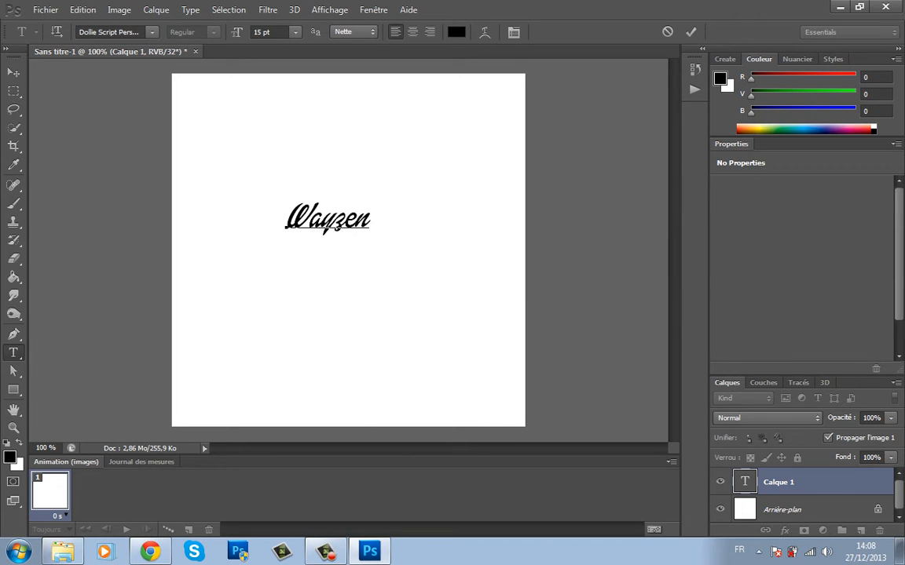
# Set the "Wayzen" text size to 30 pt and move the text slightly down and left towards the canvas centre.
pyautogui.hotkey('ctrl', 'a')
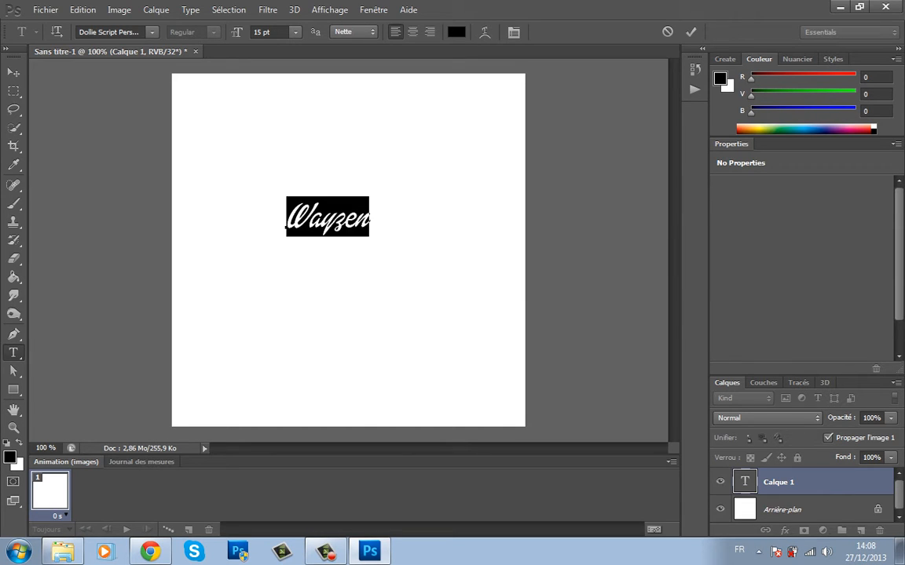
pyautogui.click(368, 217)
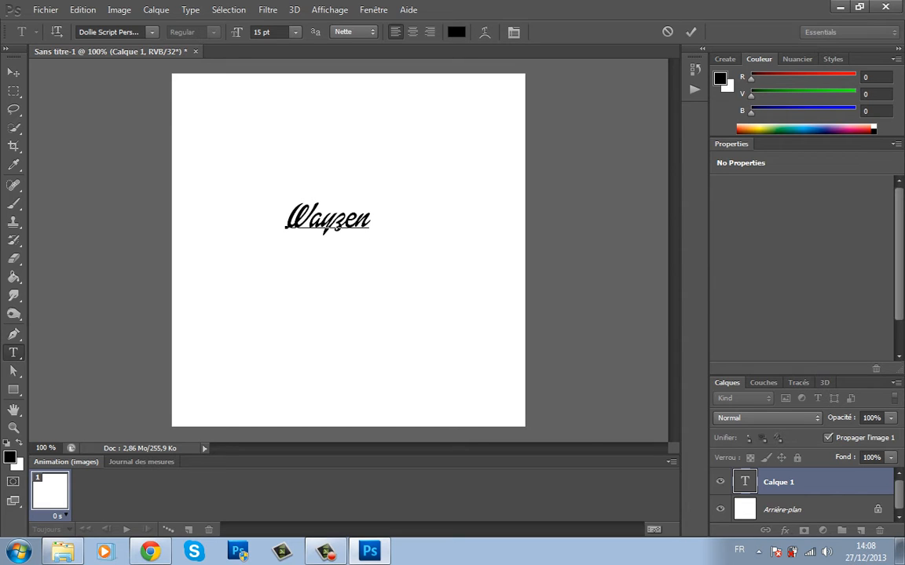
pyautogui.moveTo(288, 219); pyautogui.dragTo(357, 219)
pyautogui.click(358, 219)
pyautogui.moveTo(369, 218); pyautogui.dragTo(286, 221)
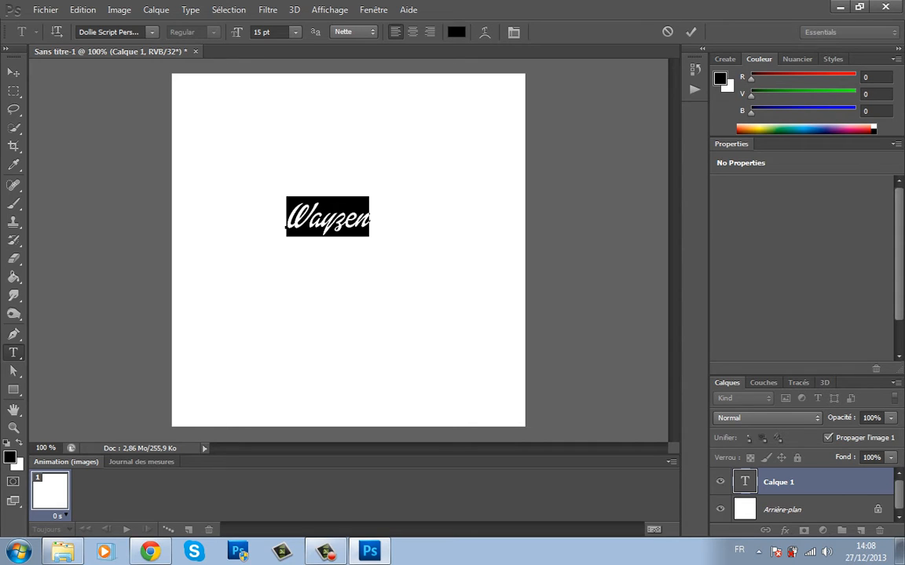
pyautogui.click(262, 33)
pyautogui.moveTo(253, 32); pyautogui.dragTo(265, 32)
pyautogui.write('30')
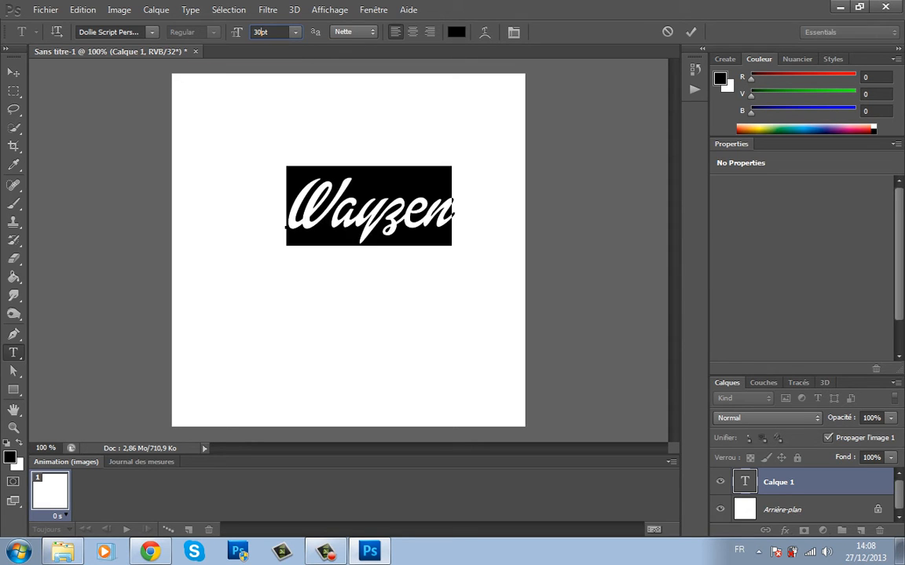
pyautogui.press('Return')
pyautogui.click(452, 207)
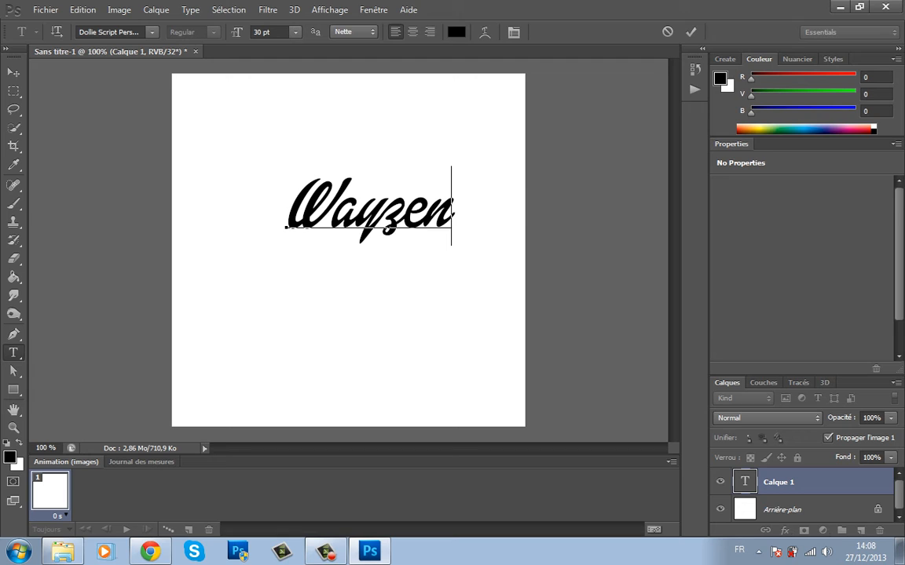
pyautogui.moveTo(424, 287); pyautogui.dragTo(391, 304)
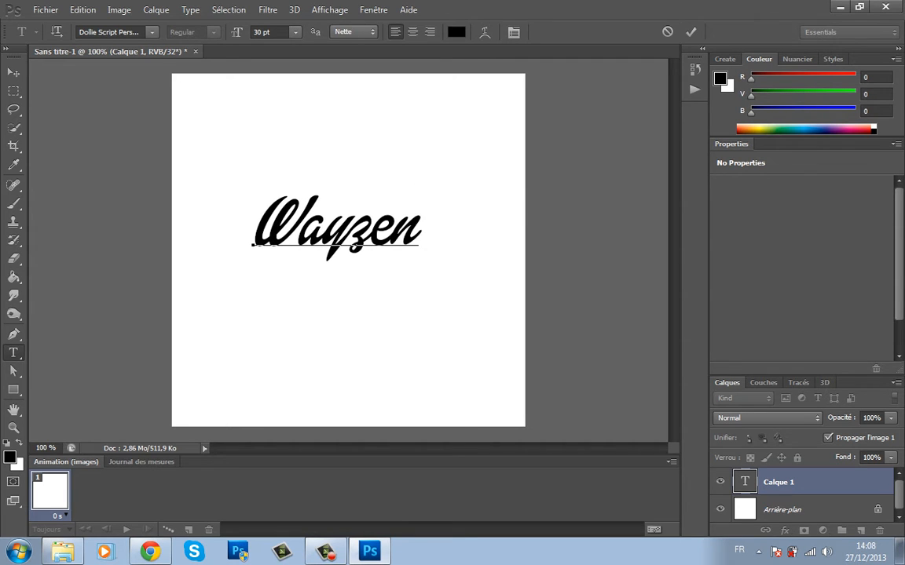
# Place the "noel wallpaper" image from the GFX Pack folder directly above the background layer, beneath the text.
pyautogui.click(785, 509)
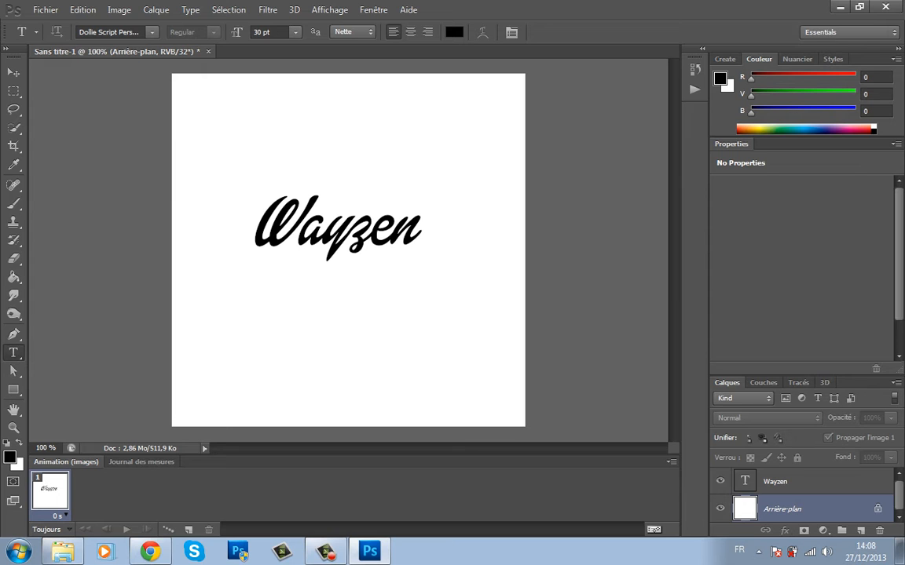
pyautogui.click(45, 10)
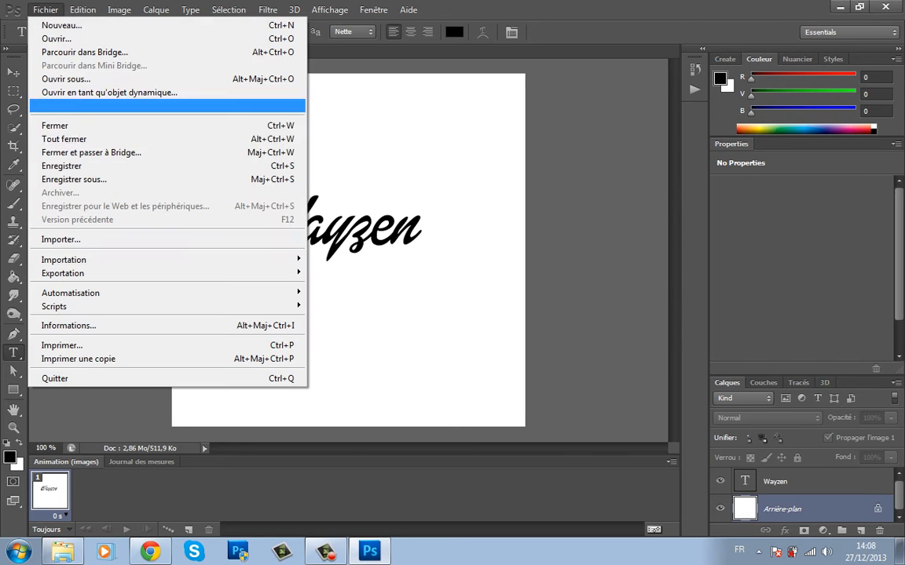
pyautogui.click(61, 238)
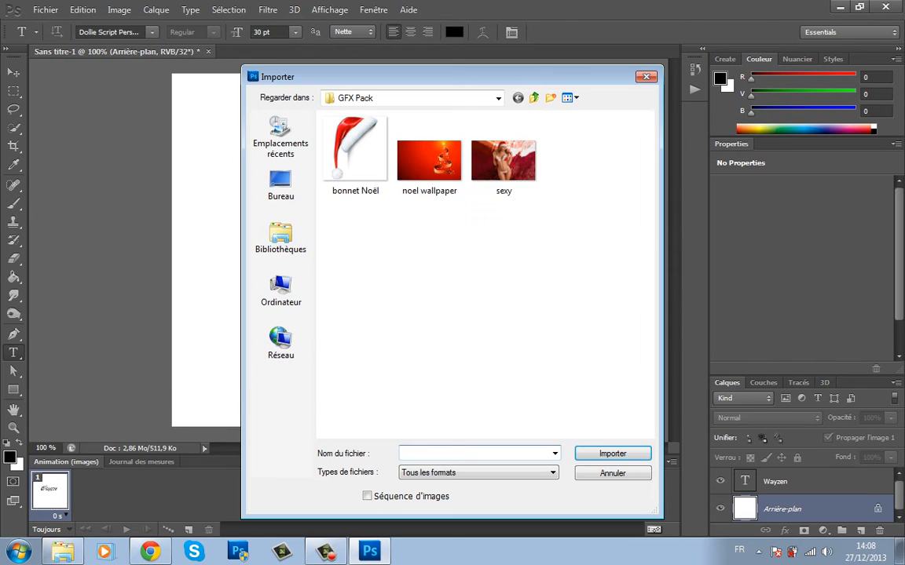
pyautogui.click(429, 160)
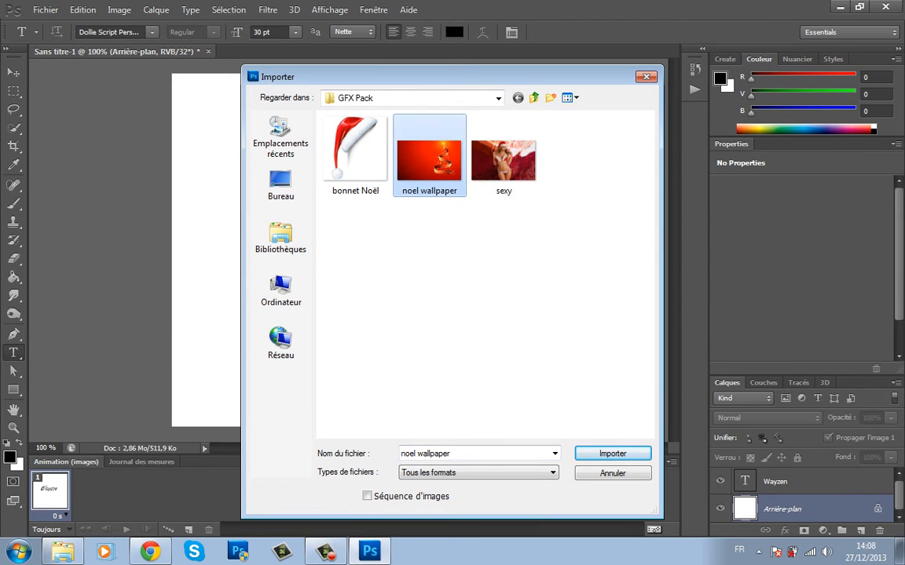
pyautogui.doubleClick(429, 161)
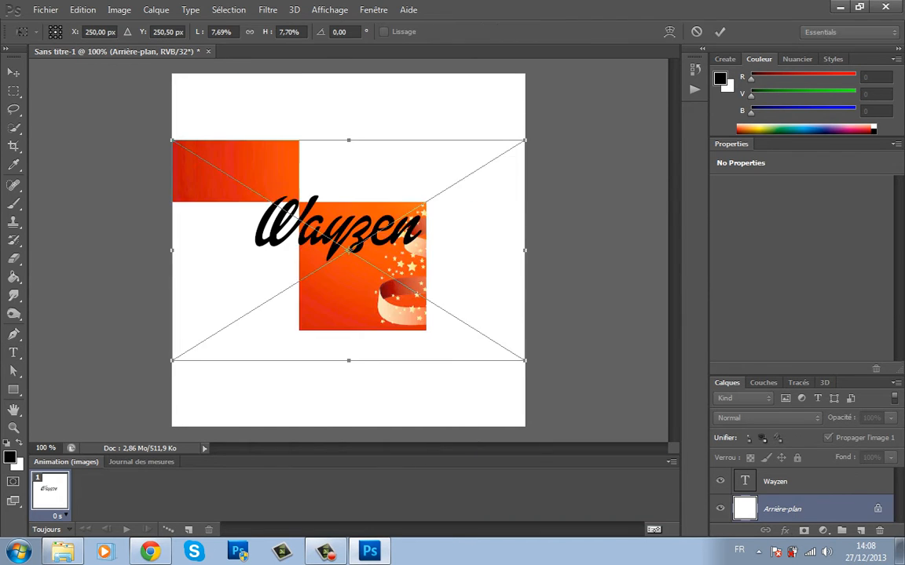
# Stretch the placed wallpaper vertically to cover the whole canvas, with a height of about 12.30%, and commit the placement.
pyautogui.moveTo(348, 140); pyautogui.dragTo(348, 82)
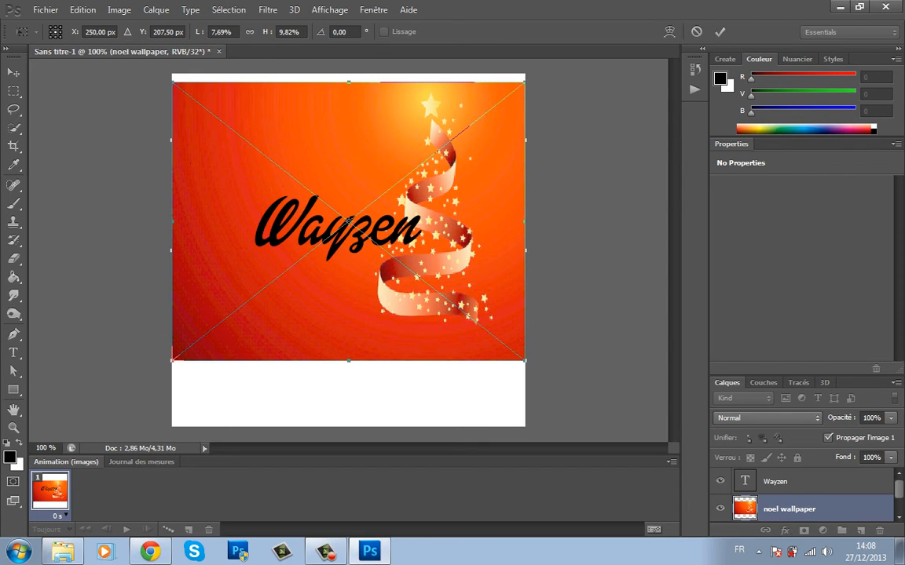
pyautogui.hotkey('ctrl', 'z')
pyautogui.moveTo(347, 360); pyautogui.dragTo(347, 426)
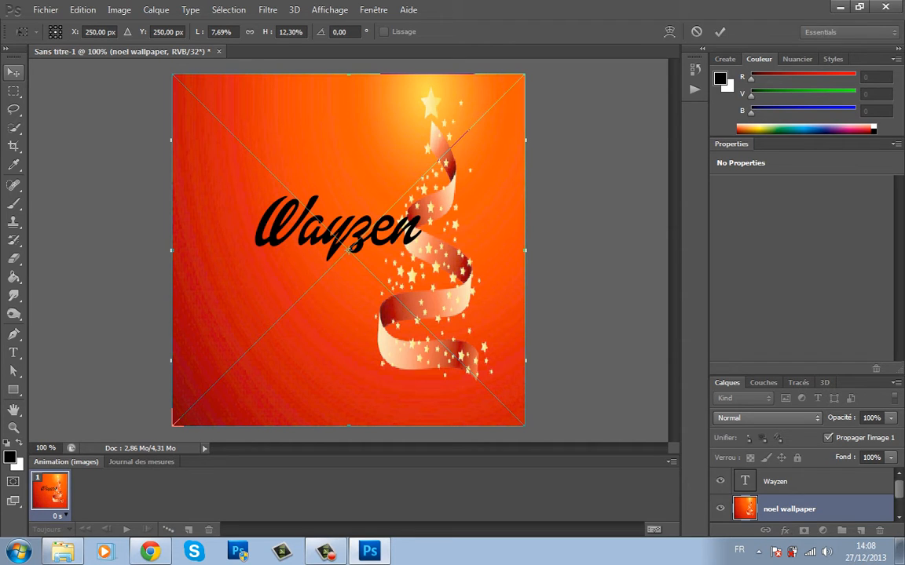
pyautogui.click(13, 72)
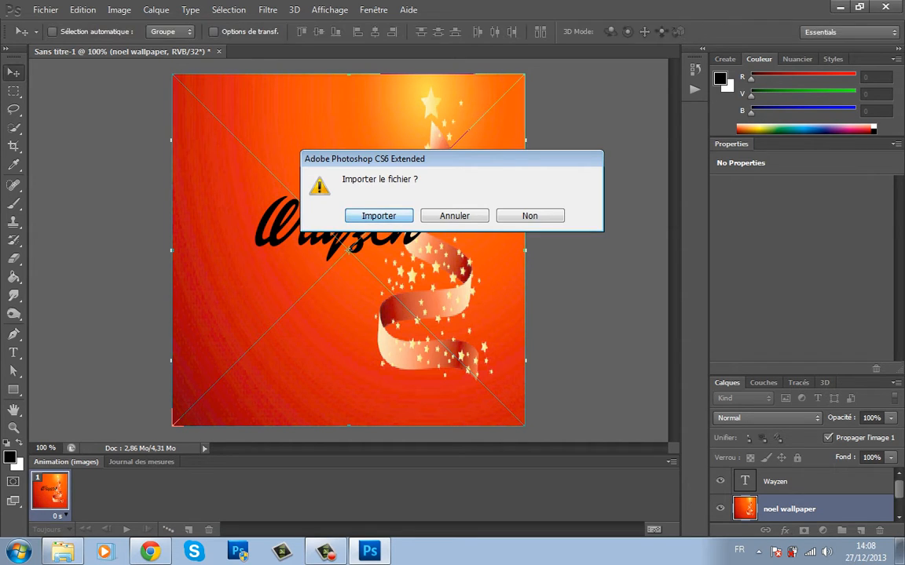
pyautogui.press('Return')
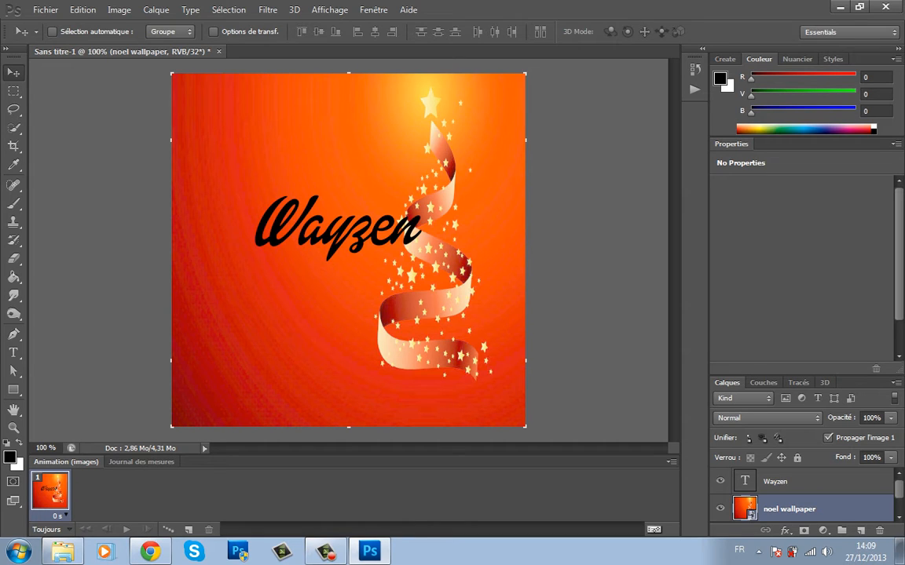
# Delete the white background layer, leaving only the text and wallpaper layers.
pyautogui.scroll(-2, 793, 506)
pyautogui.click(794, 509)
pyautogui.press('Delete')
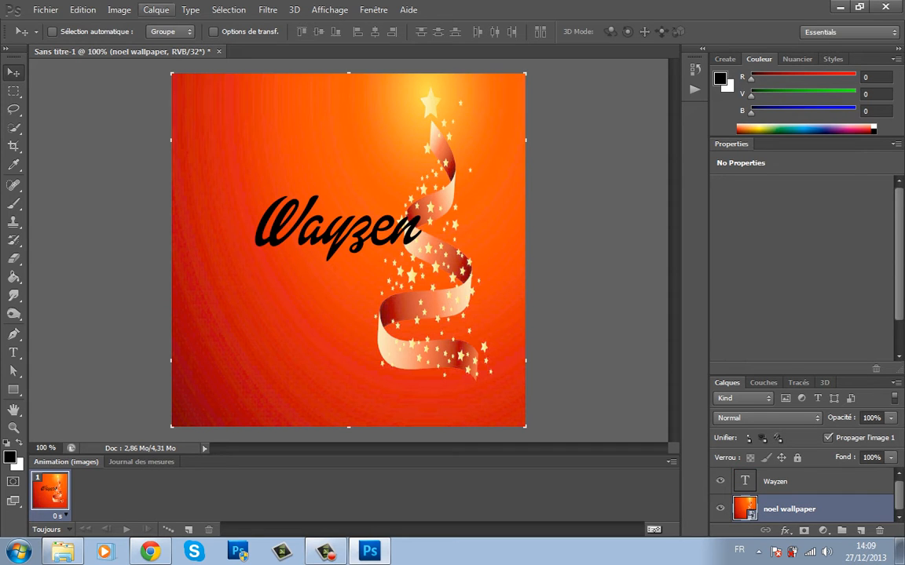
# Apply a Gaussian Blur with a 3.1-pixel radius to the "noel wallpaper" layer.
pyautogui.click(268, 10)
pyautogui.moveTo(329, 152)
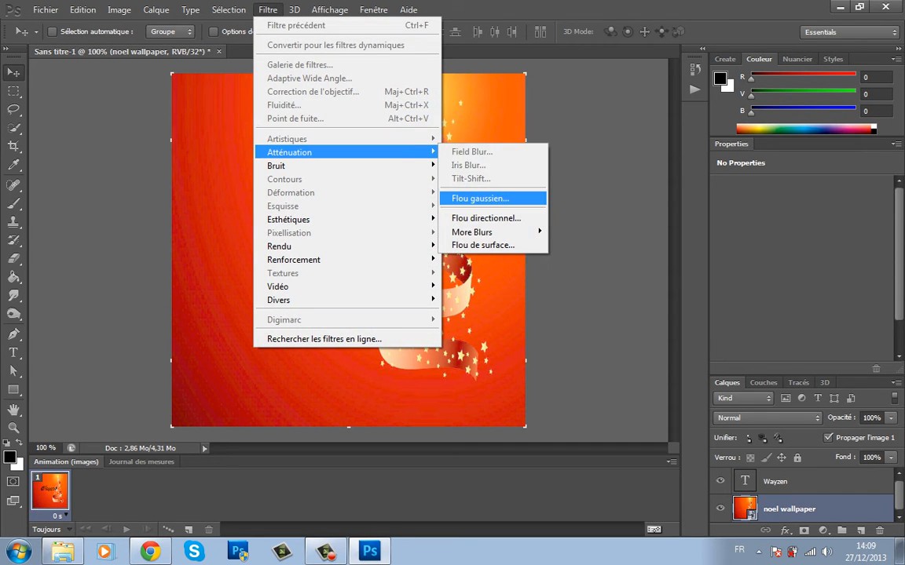
pyautogui.click(480, 198)
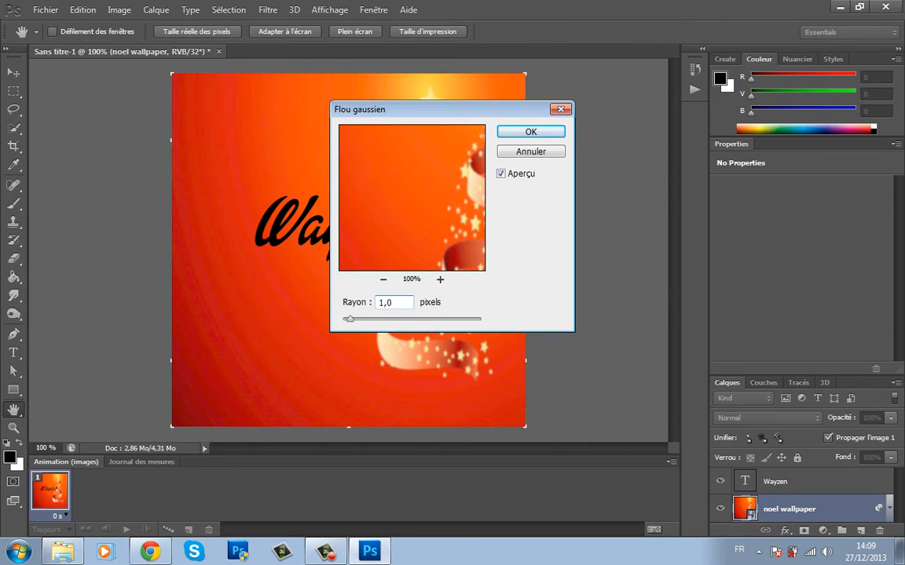
pyautogui.write('3,1')
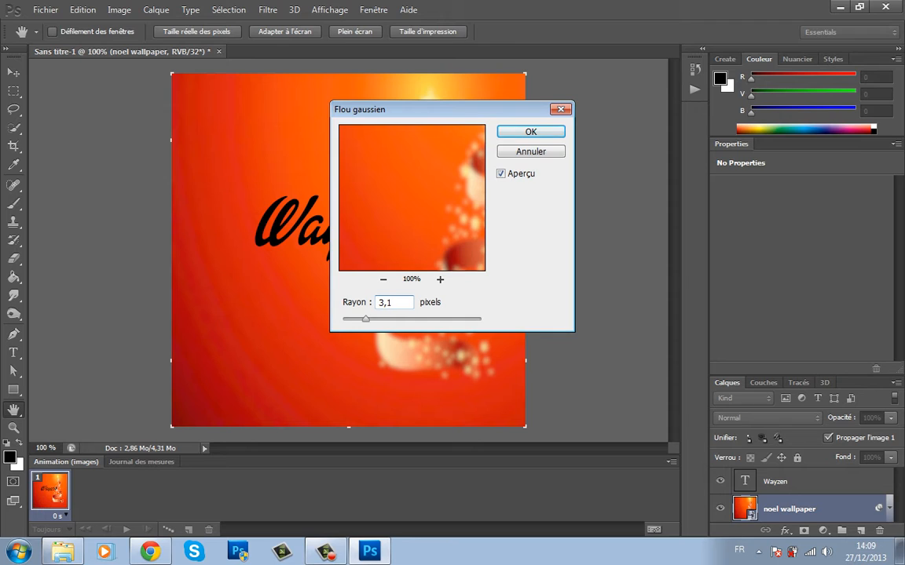
pyautogui.press('Return')
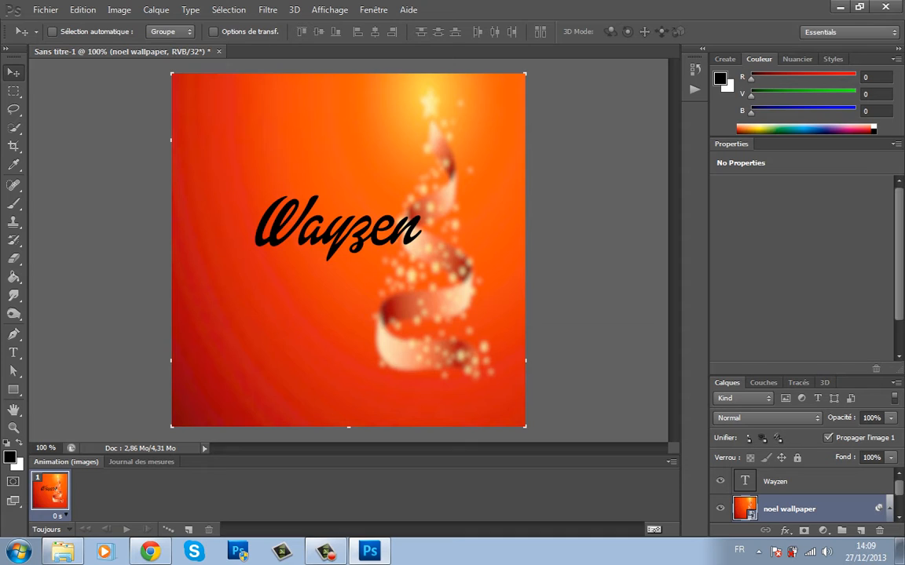
# Add a drop shadow to the "Wayzen" text layer with 75% opacity, 5 px distance and 0 px size.
pyautogui.click(793, 482)
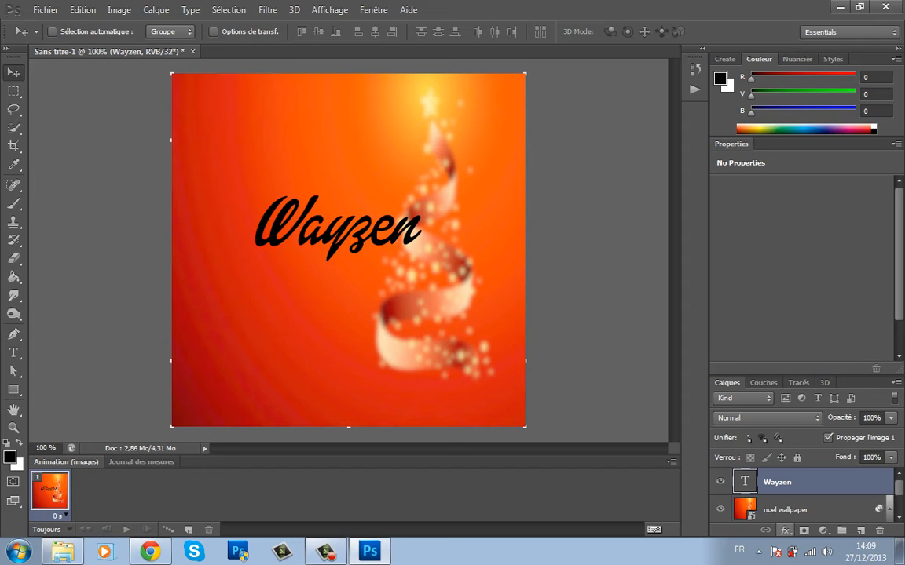
pyautogui.click(784, 531)
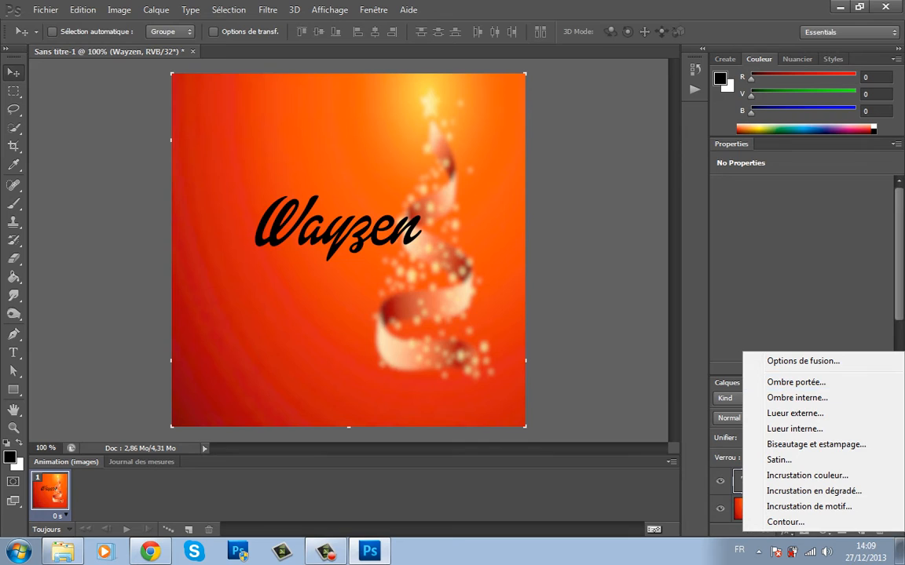
pyautogui.click(796, 381)
pyautogui.write('75')
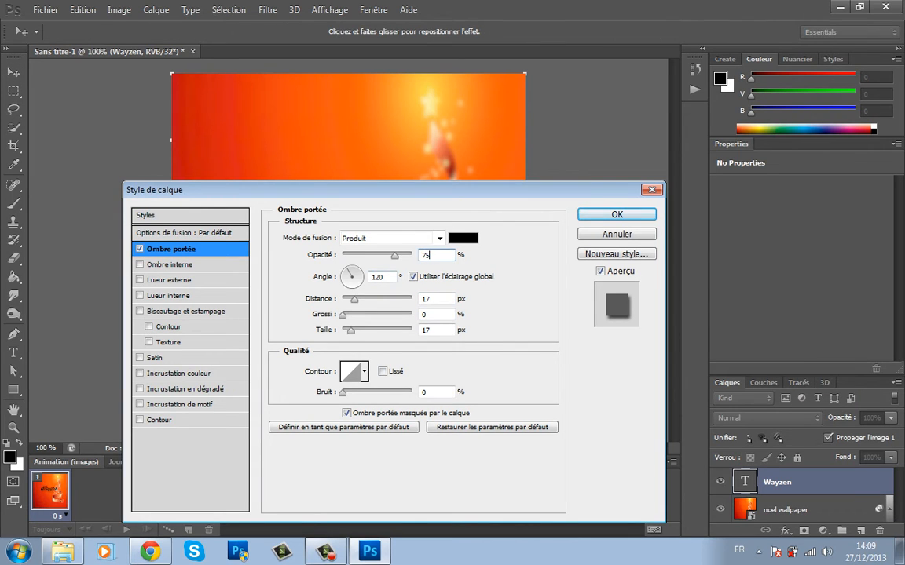
pyautogui.doubleClick(428, 300)
pyautogui.write('5')
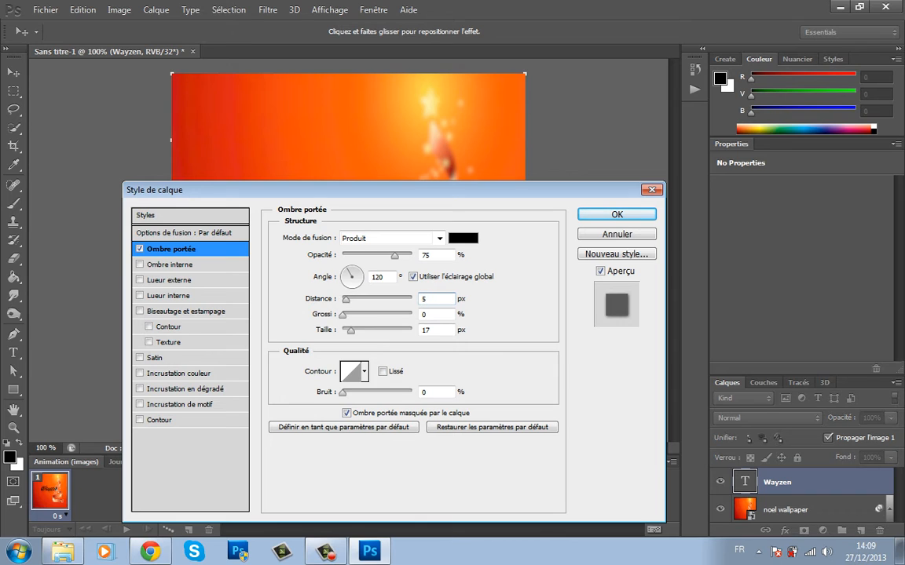
pyautogui.doubleClick(427, 331)
pyautogui.write('0')
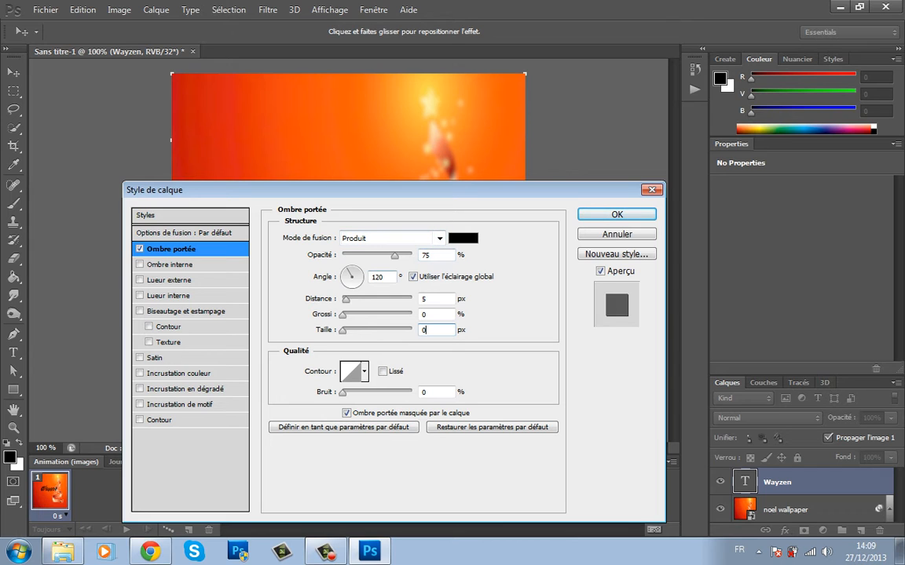
pyautogui.click(617, 216)
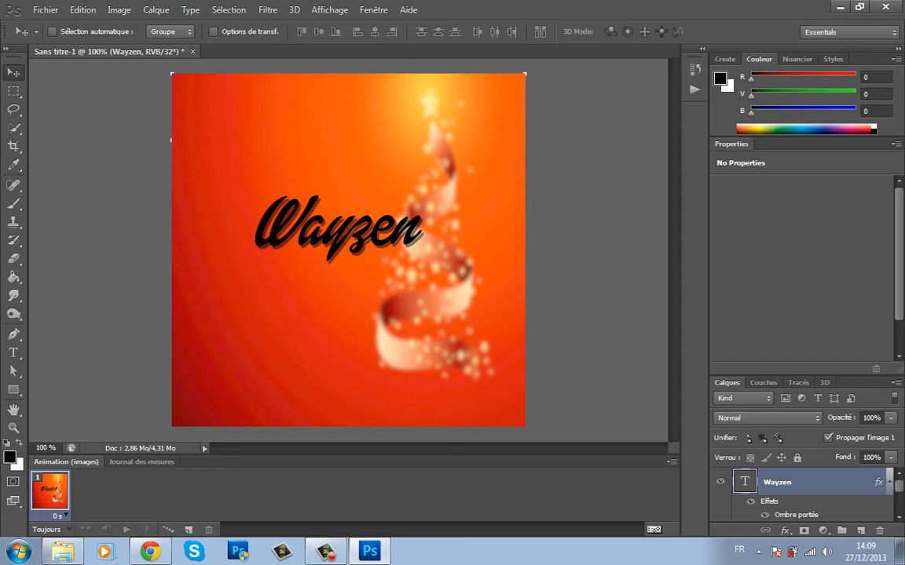
# Change the "Wayzen" text colour to white and commit the edit.
pyautogui.doubleClick(745, 482)
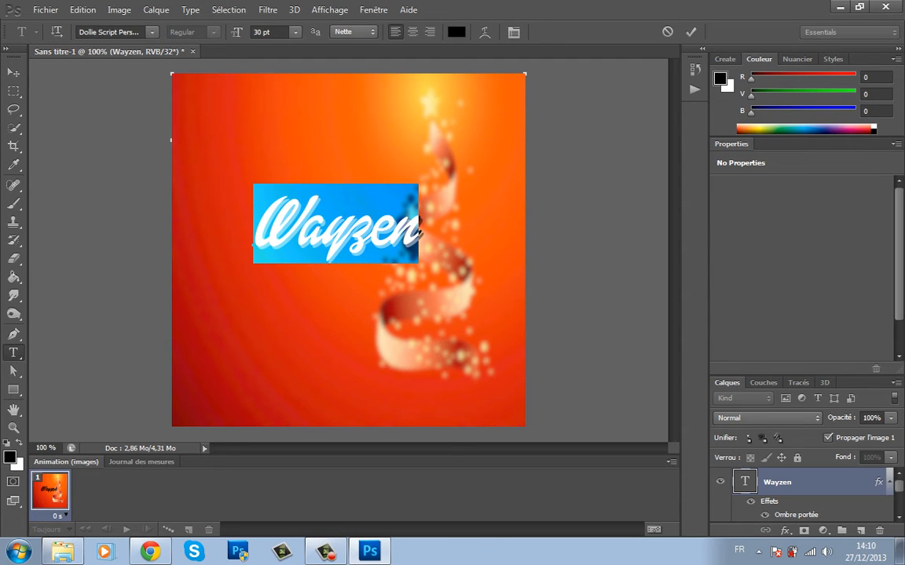
pyautogui.click(874, 127)
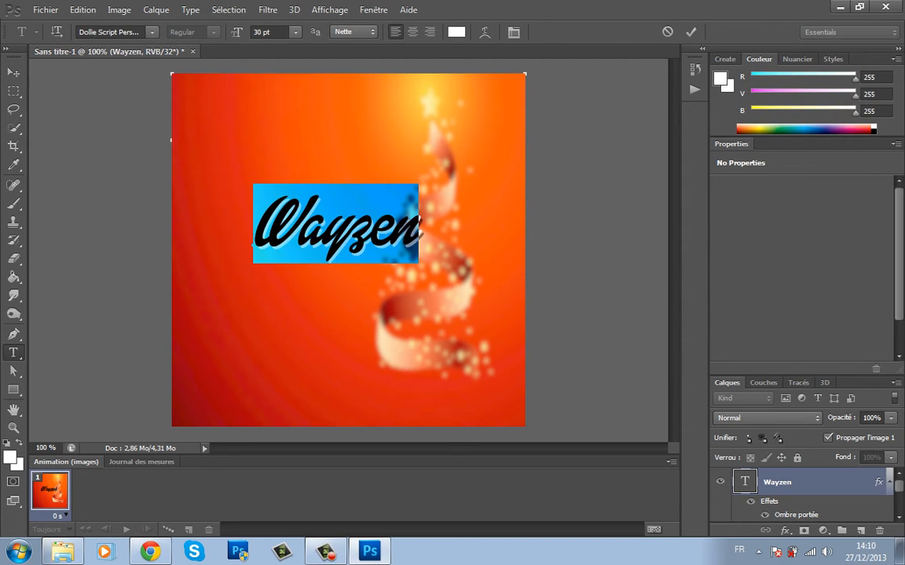
pyautogui.click(13, 72)
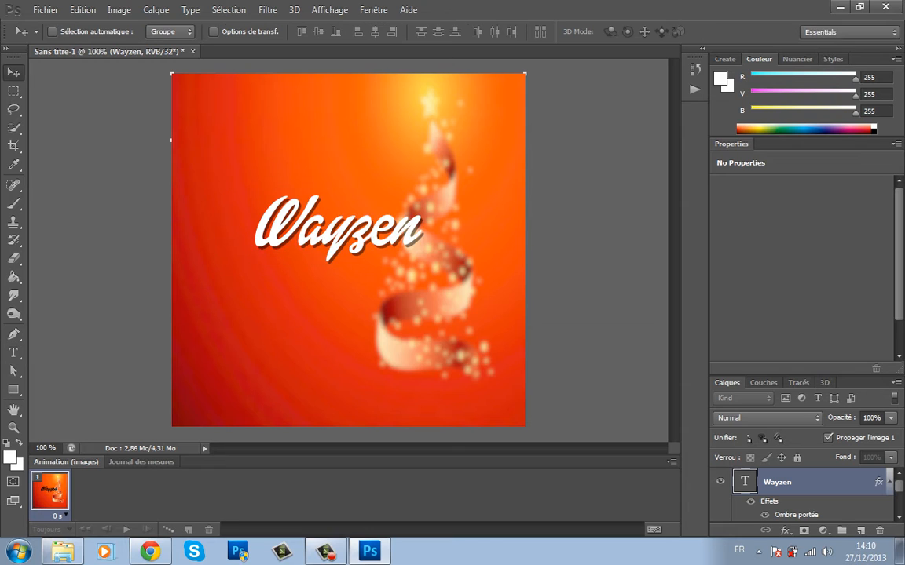
# Hide the "Wayzen" text layer to compare the image without it and show it again, keeping the layer's name.
pyautogui.click(720, 483)
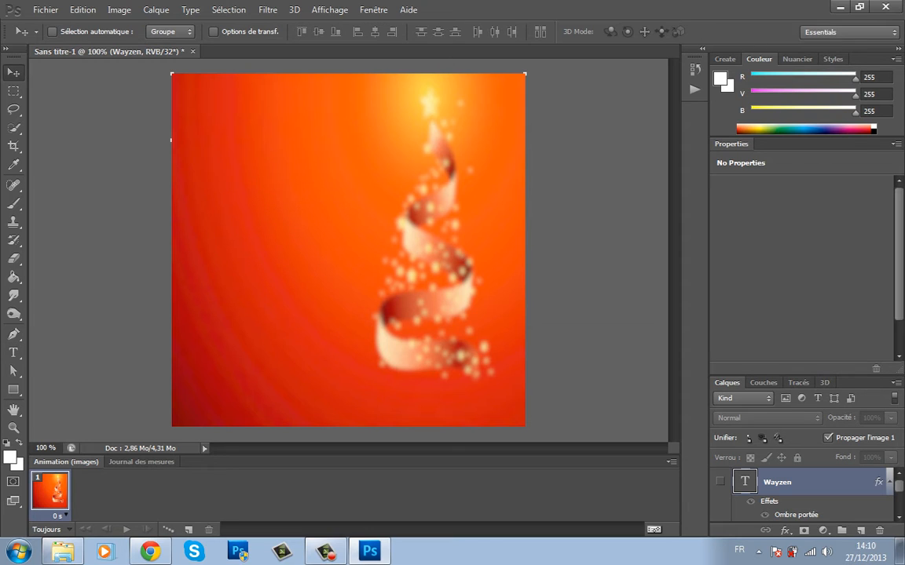
pyautogui.click(720, 482)
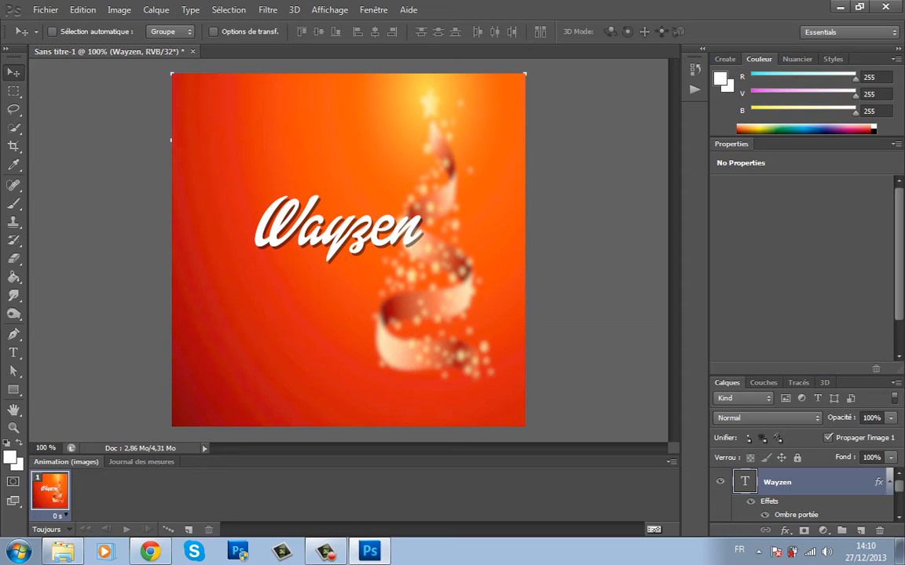
pyautogui.doubleClick(777, 482)
pyautogui.press('Return')
# Enlarge the "Wayzen" text to 35 pt, shift it slightly down and left, and commit the edit.
pyautogui.doubleClick(745, 482)
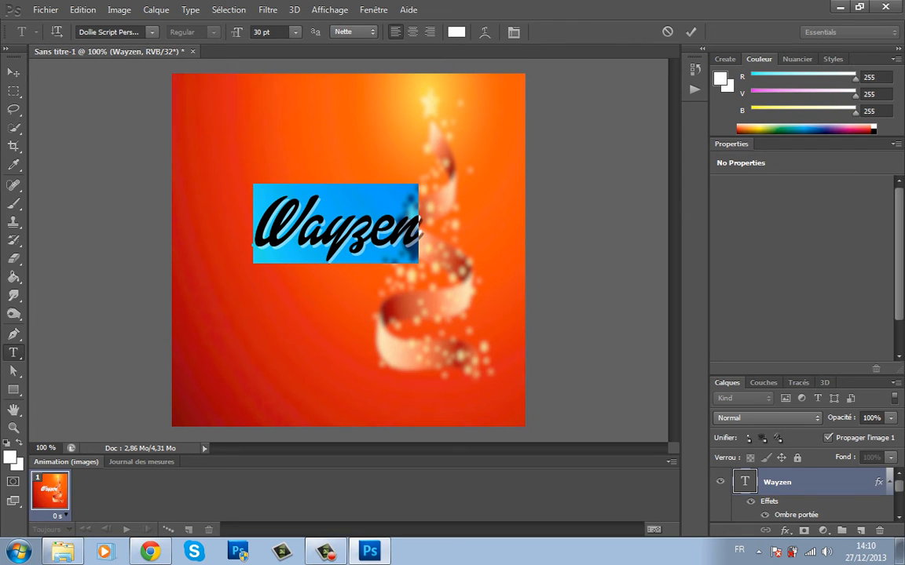
pyautogui.click(257, 32)
pyautogui.press('BackSpace')
pyautogui.write('5')
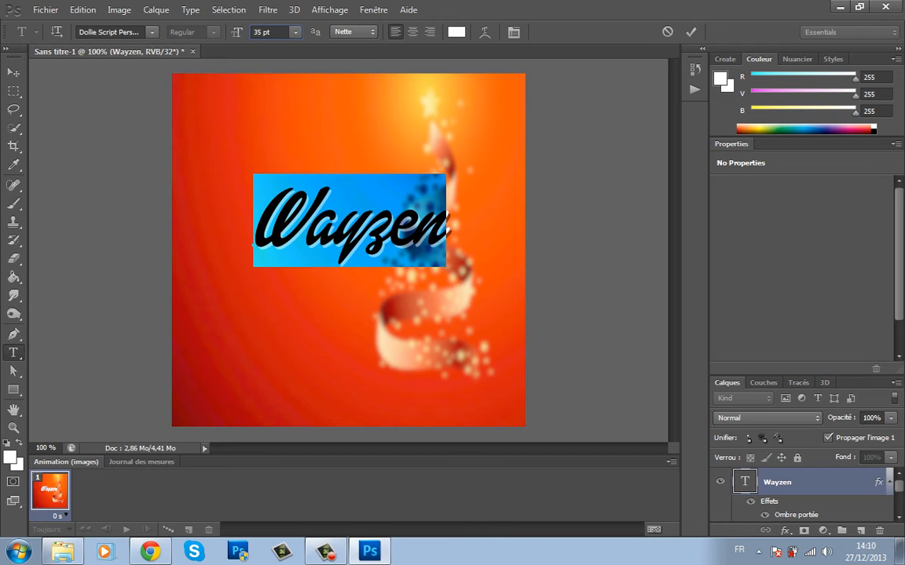
pyautogui.press('Return')
pyautogui.moveTo(345, 303); pyautogui.dragTo(324, 313)
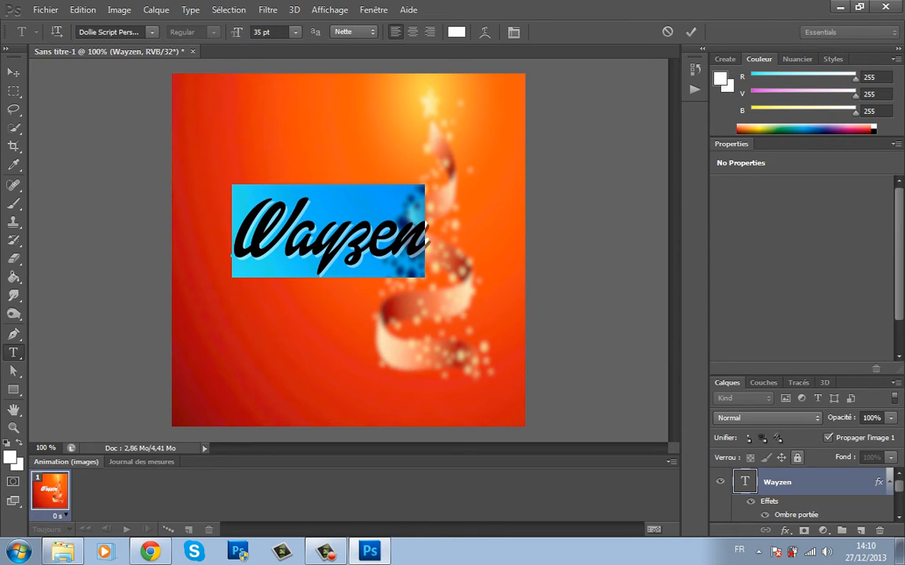
pyautogui.click(13, 72)
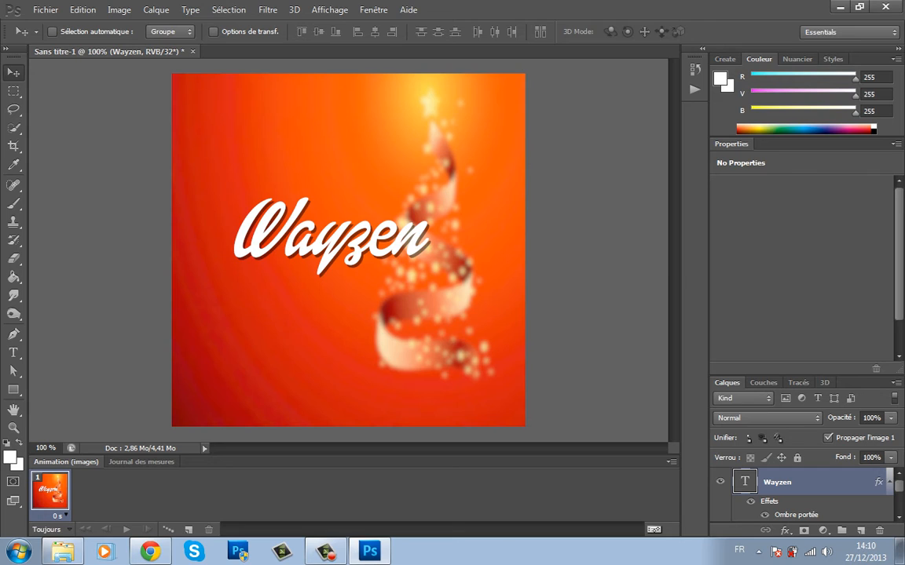
# Shift the "Wayzen" text slightly to the right on the canvas.
pyautogui.moveTo(382, 319); pyautogui.dragTo(390, 319)
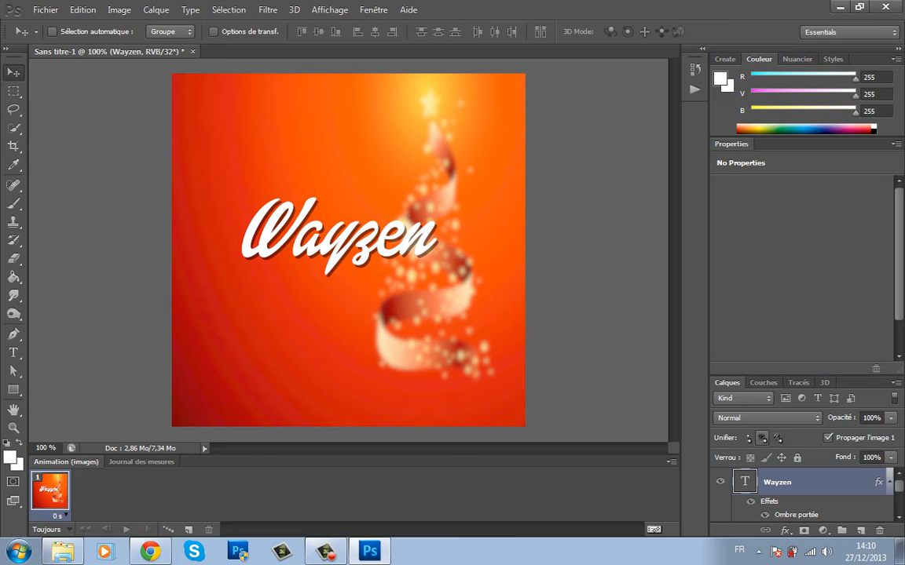
# Try an inner shadow at 43% opacity on the "Wayzen" text and disable it again.
pyautogui.click(786, 531)
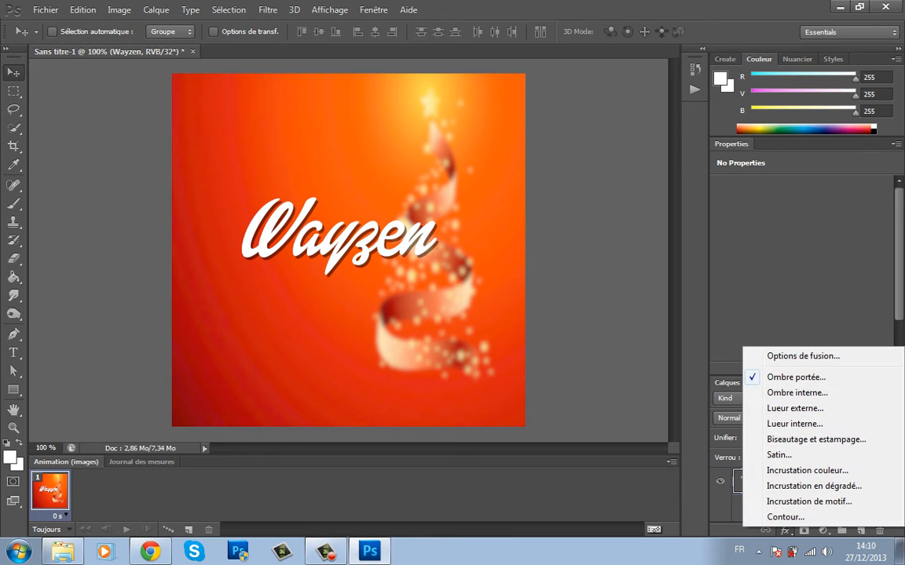
pyautogui.click(796, 377)
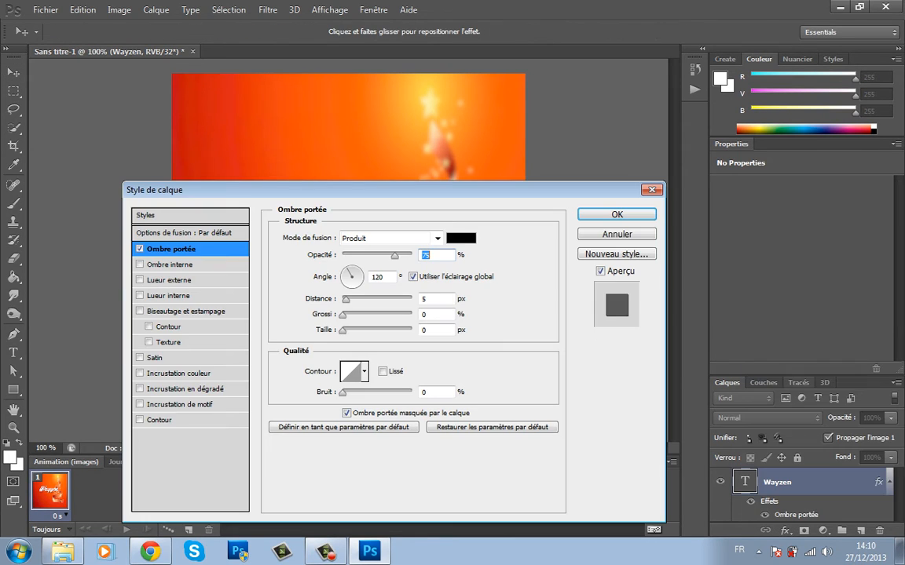
pyautogui.click(171, 265)
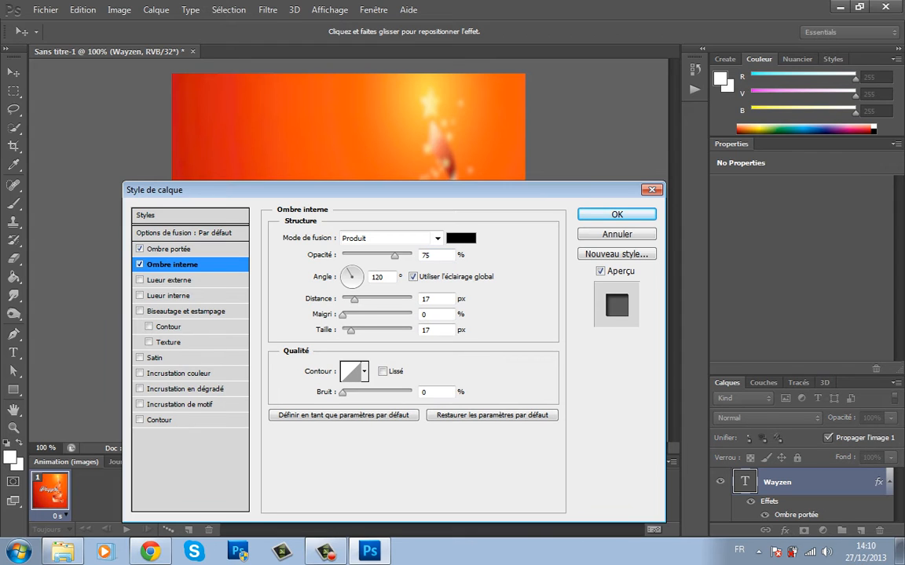
pyautogui.moveTo(314, 189); pyautogui.dragTo(690, 154)
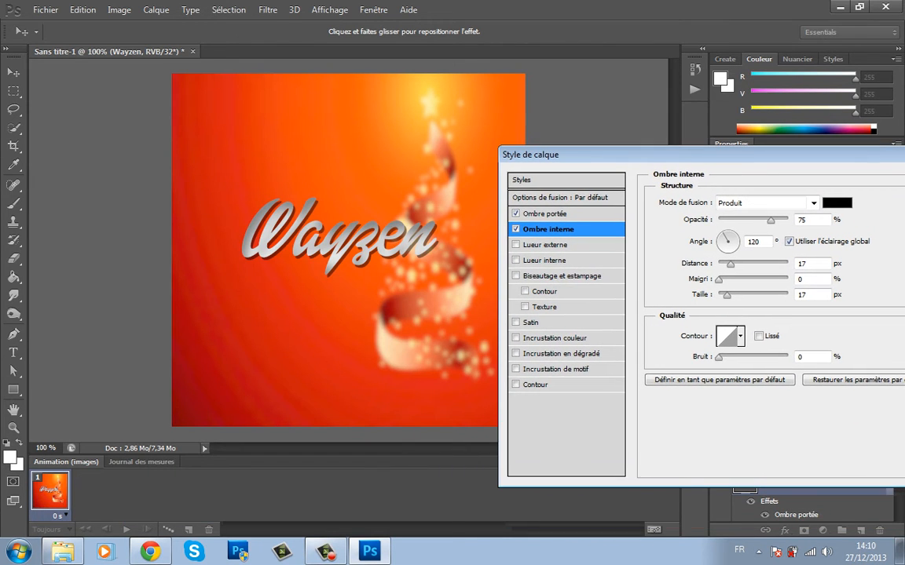
pyautogui.moveTo(770, 221); pyautogui.dragTo(748, 221)
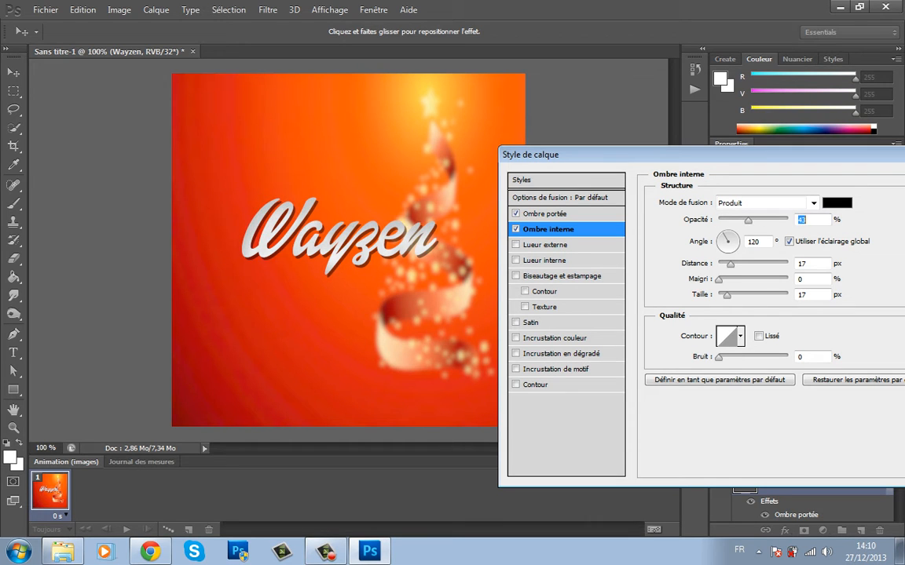
pyautogui.click(516, 229)
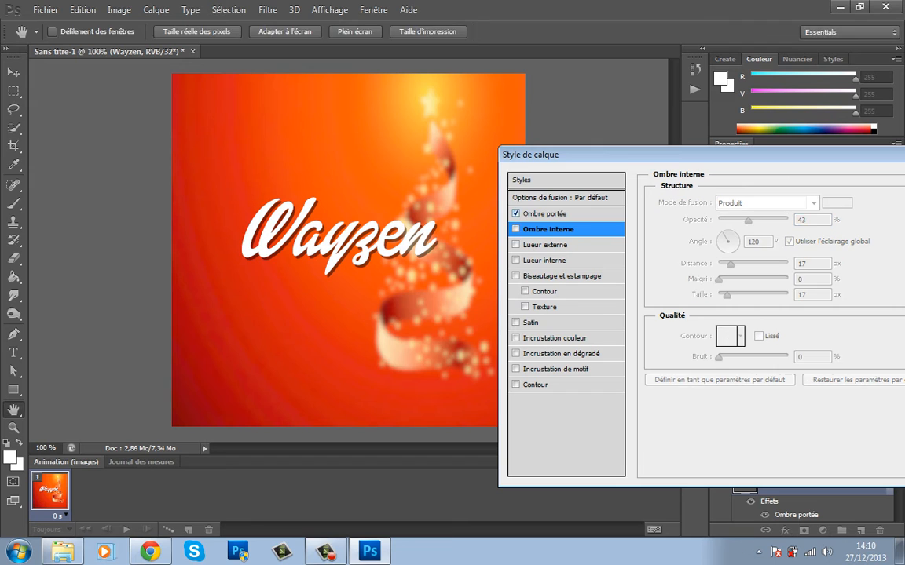
# Test the text's drop shadow at 80% opacity and 28% spread, and restore 75% opacity, 5 px distance and 0% spread.
pyautogui.click(545, 214)
pyautogui.moveTo(620, 155); pyautogui.dragTo(575, 155)
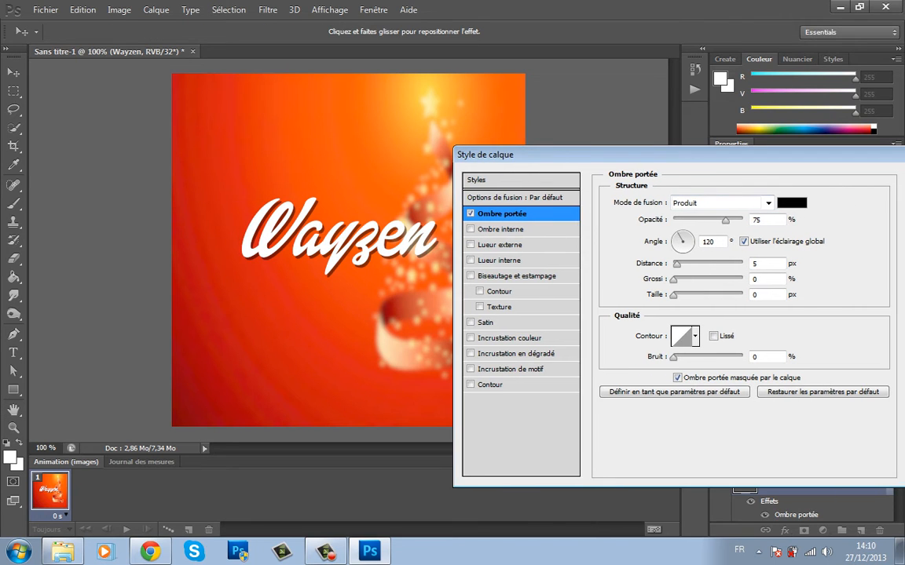
pyautogui.moveTo(725, 221)
pyautogui.mouseDown()
pyautogui.moveTo(696, 221)
pyautogui.moveTo(743, 221)
pyautogui.moveTo(689, 221)
pyautogui.moveTo(741, 220)
pyautogui.moveTo(728, 220)
pyautogui.mouseUp()
pyautogui.moveTo(677, 265)
pyautogui.mouseDown()
pyautogui.moveTo(699, 264)
pyautogui.moveTo(678, 264)
pyautogui.mouseUp()
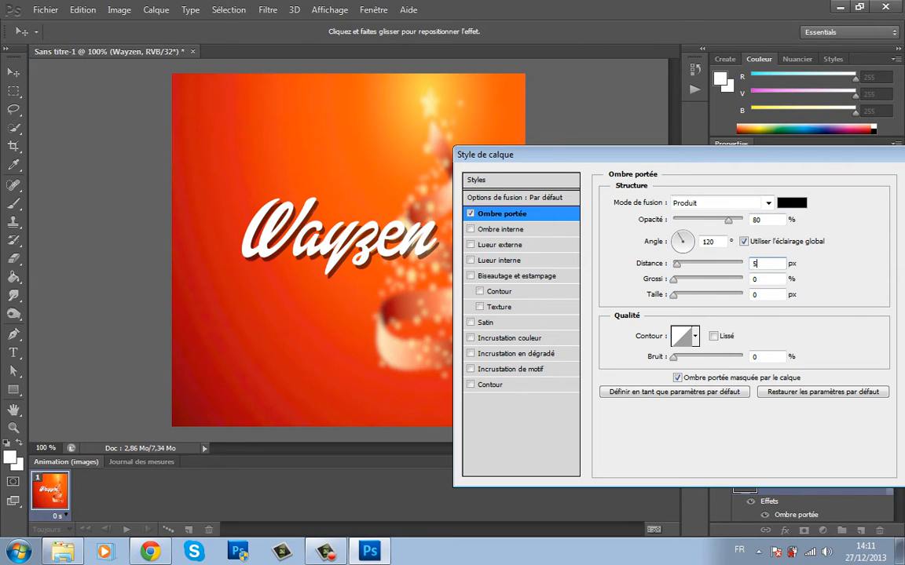
pyautogui.write('5')
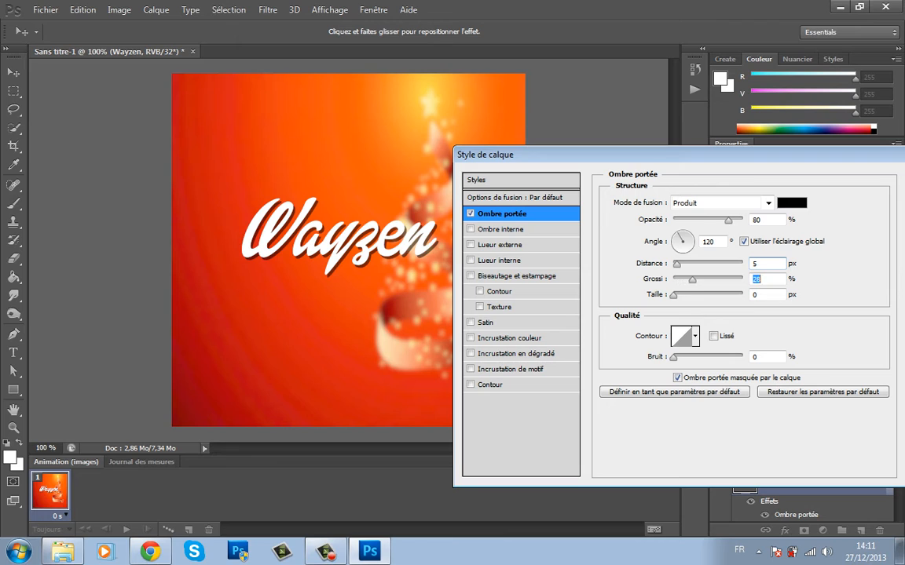
pyautogui.press('Tab')
pyautogui.hotkey('shift', 'Tab')
pyautogui.write('0')
pyautogui.moveTo(673, 281)
pyautogui.mouseDown()
pyautogui.moveTo(719, 281)
pyautogui.moveTo(673, 280)
pyautogui.moveTo(716, 296)
pyautogui.moveTo(673, 296)
pyautogui.moveTo(698, 281)
pyautogui.moveTo(682, 296)
pyautogui.moveTo(691, 296)
pyautogui.moveTo(673, 296)
pyautogui.moveTo(676, 265)
pyautogui.mouseUp()
pyautogui.click(673, 264)
pyautogui.click(728, 220)
pyautogui.write('75')
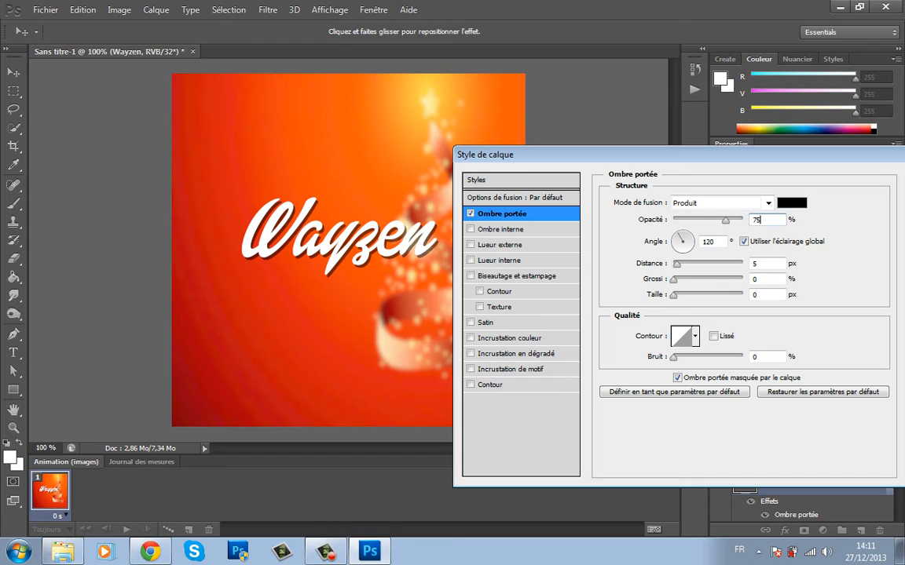
pyautogui.click(725, 221)
# Try an outer glow on the "Wayzen" text with 0% opacity and black colour, and disable it again.
pyautogui.click(500, 244)
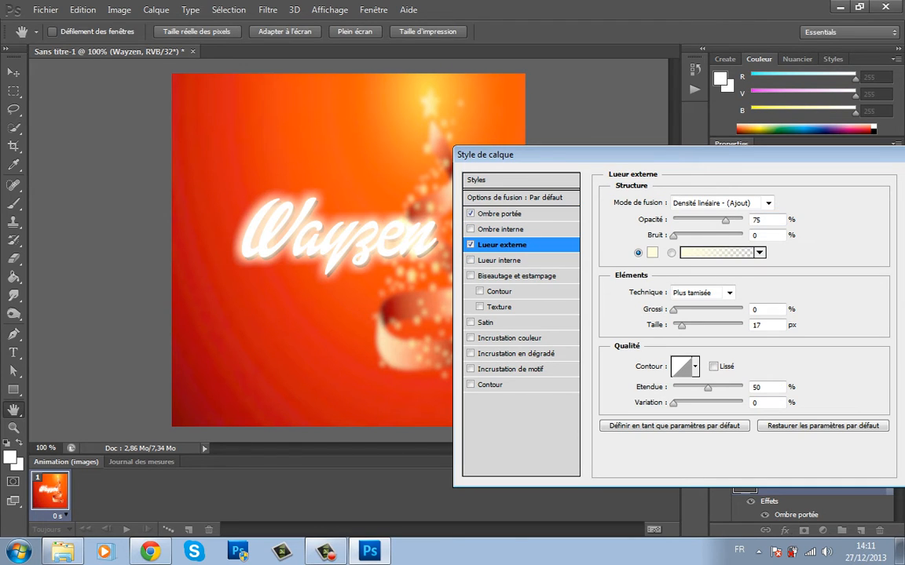
pyautogui.moveTo(725, 221); pyautogui.dragTo(673, 221)
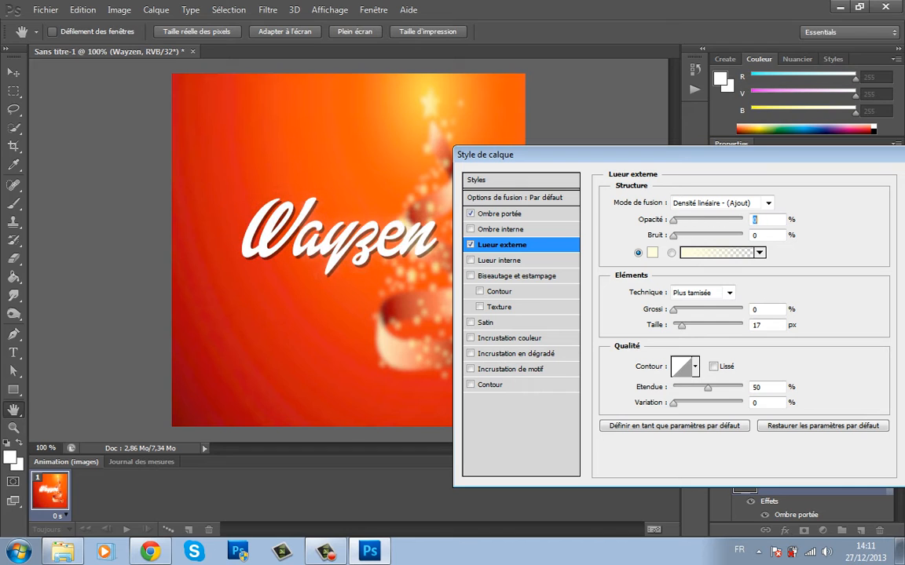
pyautogui.press('Tab')
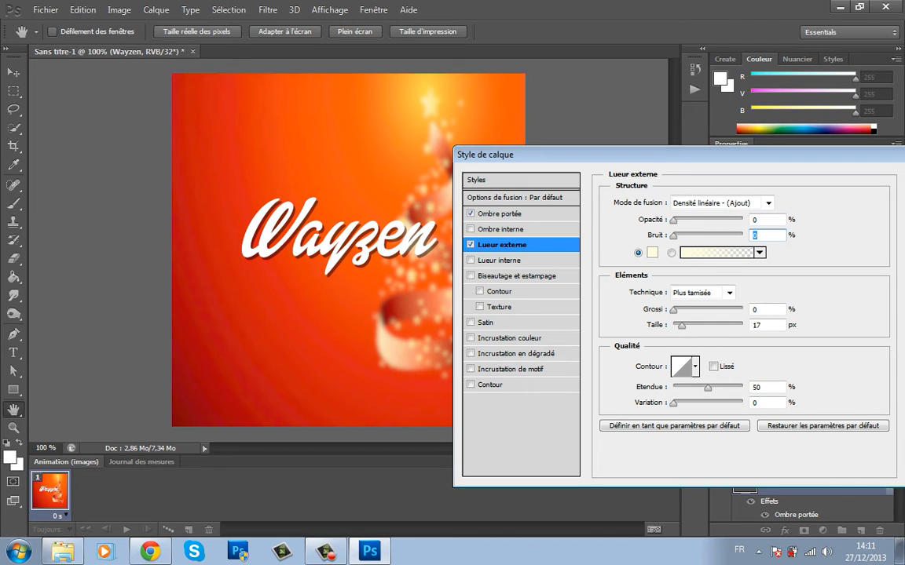
pyautogui.click(652, 252)
pyautogui.moveTo(288, 477); pyautogui.dragTo(287, 478)
pyautogui.moveTo(377, 278); pyautogui.dragTo(411, 132)
pyautogui.moveTo(333, 496); pyautogui.dragTo(277, 511)
pyautogui.press('Return')
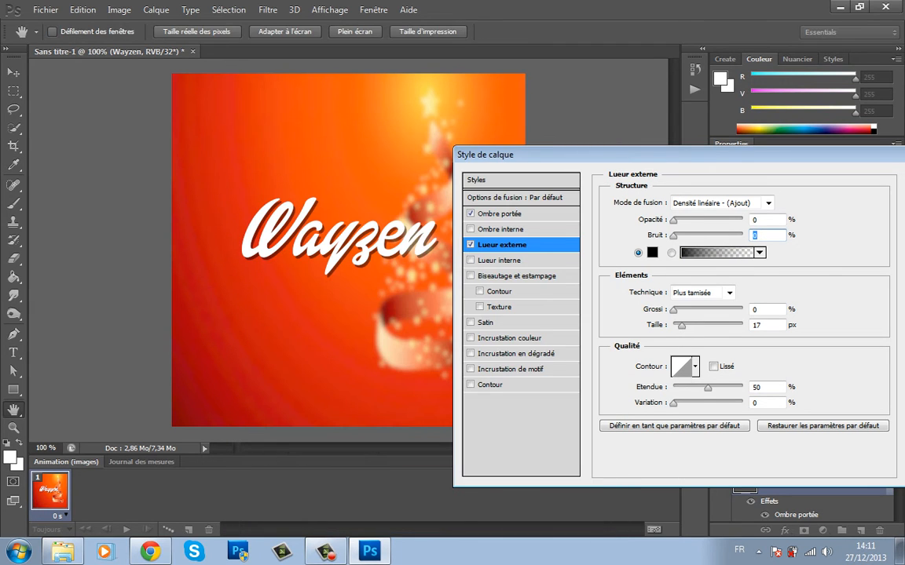
pyautogui.moveTo(674, 221)
pyautogui.mouseDown()
pyautogui.moveTo(692, 220)
pyautogui.moveTo(673, 221)
pyautogui.moveTo(687, 236)
pyautogui.moveTo(672, 236)
pyautogui.mouseUp()
pyautogui.click(470, 245)
# Try a black inner glow on the "Wayzen" text with Normal blend mode and 37% opacity, and disable it again.
pyautogui.click(500, 261)
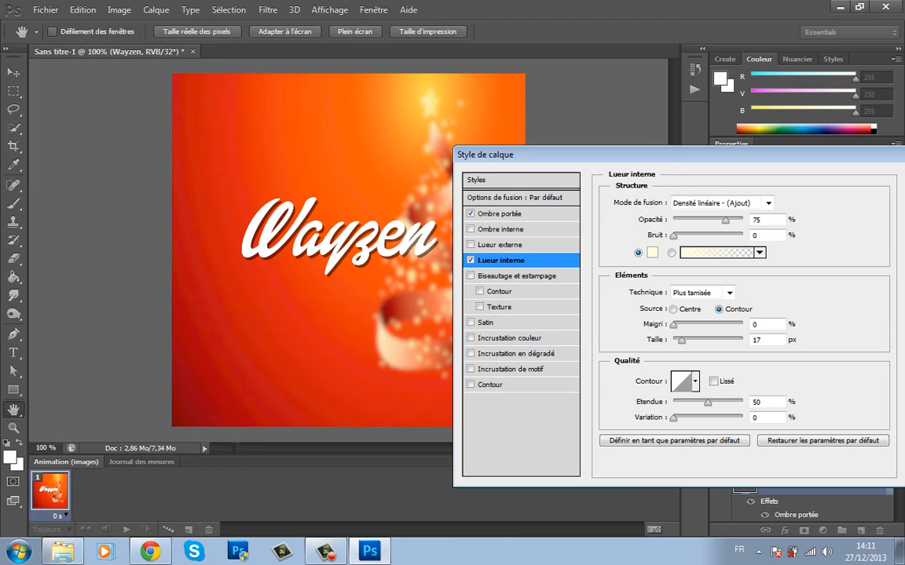
pyautogui.moveTo(726, 220)
pyautogui.mouseDown()
pyautogui.moveTo(703, 221)
pyautogui.moveTo(743, 221)
pyautogui.mouseUp()
pyautogui.click(652, 253)
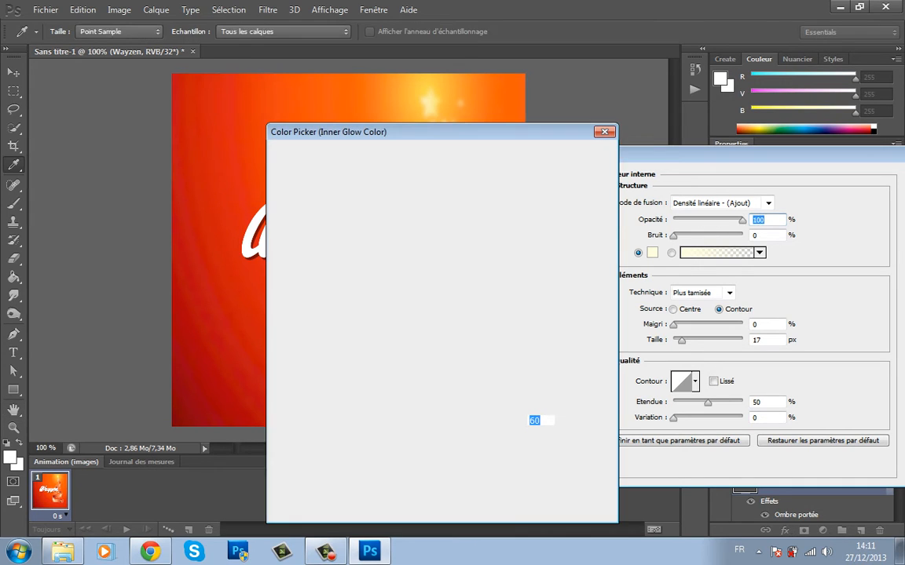
pyautogui.click(277, 511)
pyautogui.press('Return')
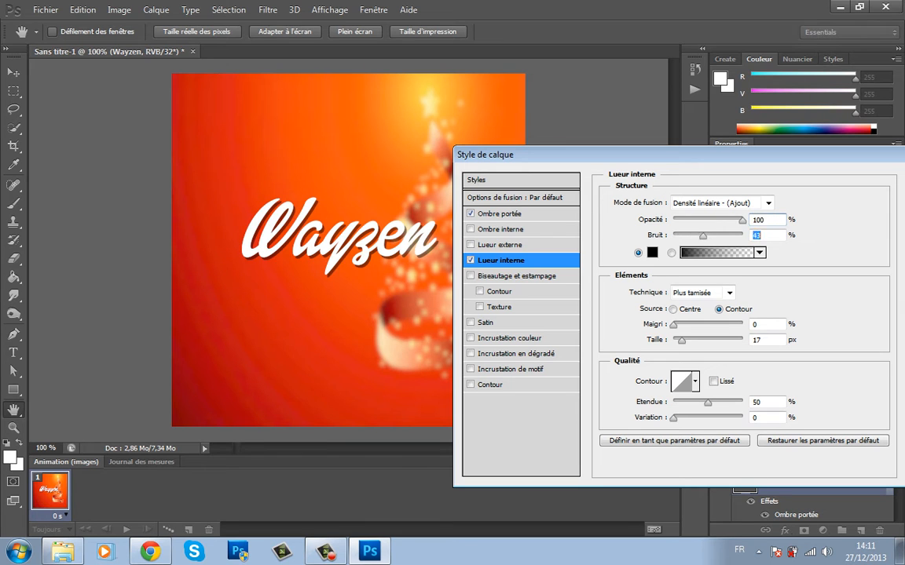
pyautogui.press('Tab')
pyautogui.click(730, 203)
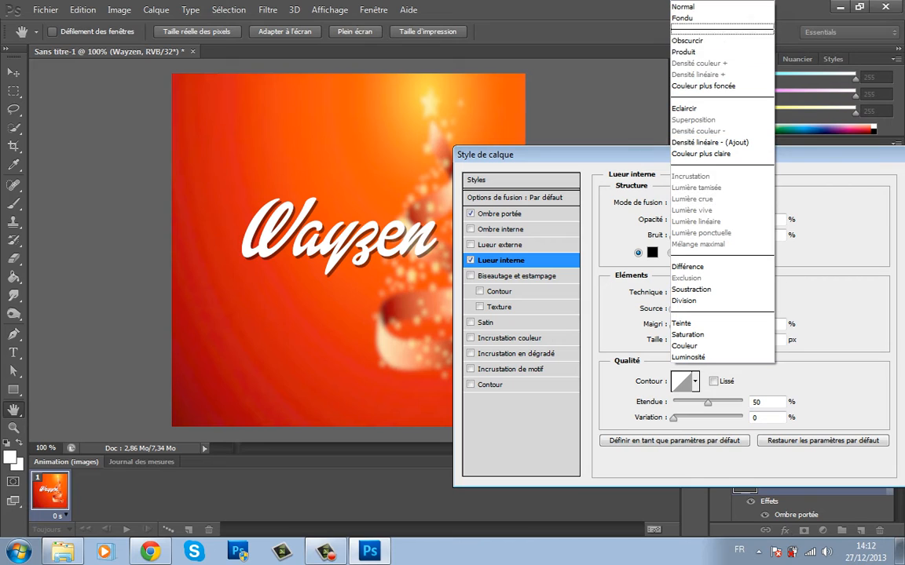
pyautogui.click(707, 7)
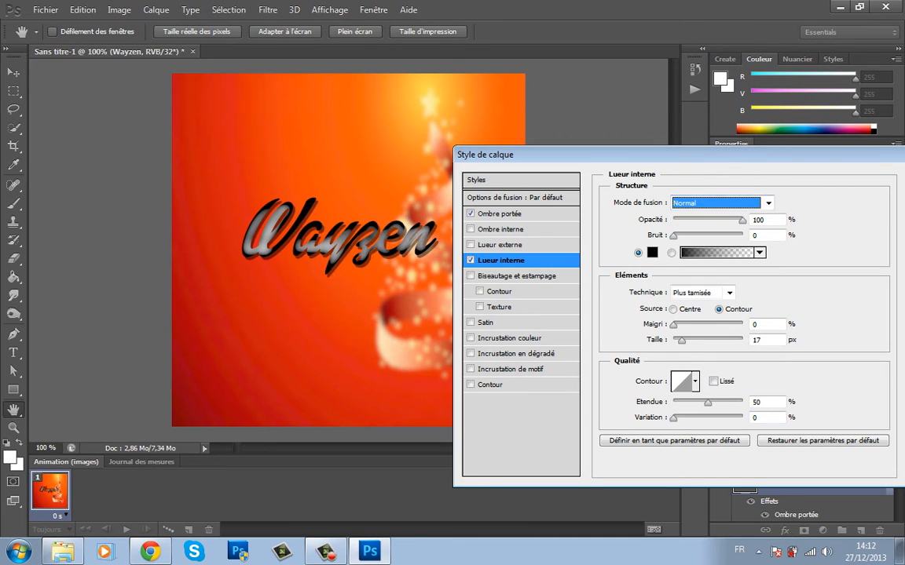
pyautogui.moveTo(742, 221); pyautogui.dragTo(698, 221)
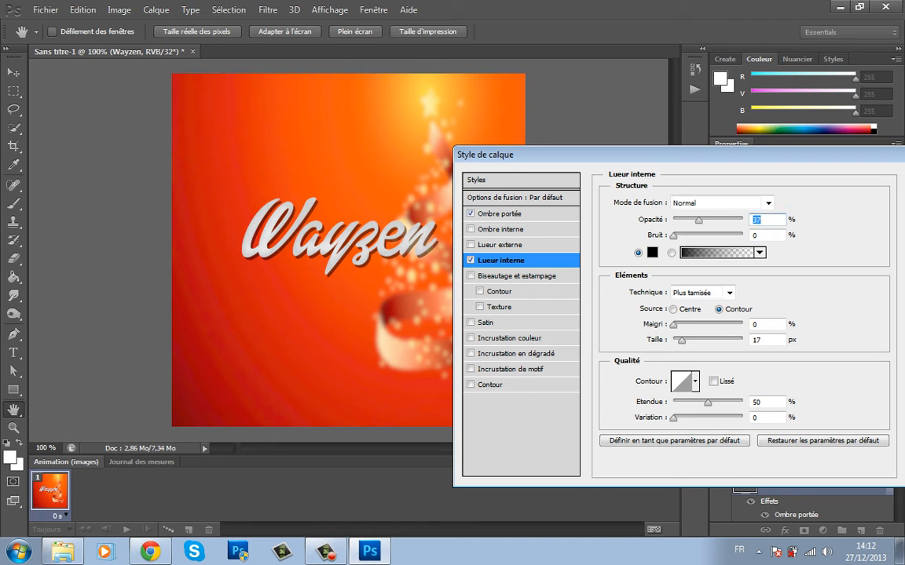
pyautogui.moveTo(550, 154); pyautogui.dragTo(533, 158)
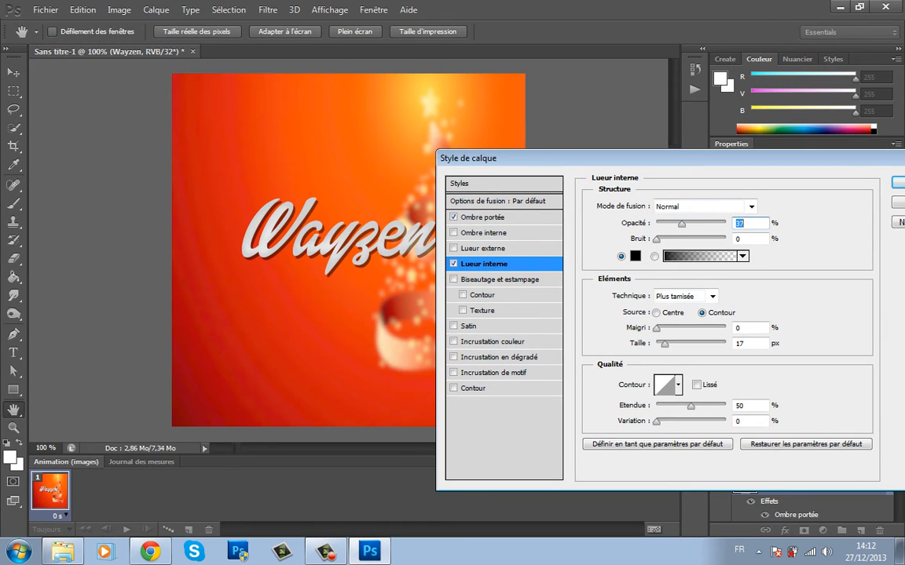
pyautogui.click(454, 264)
# Set the angle of the text's drop shadow to 0° and apply the layer style.
pyautogui.click(485, 217)
pyautogui.click(674, 246)
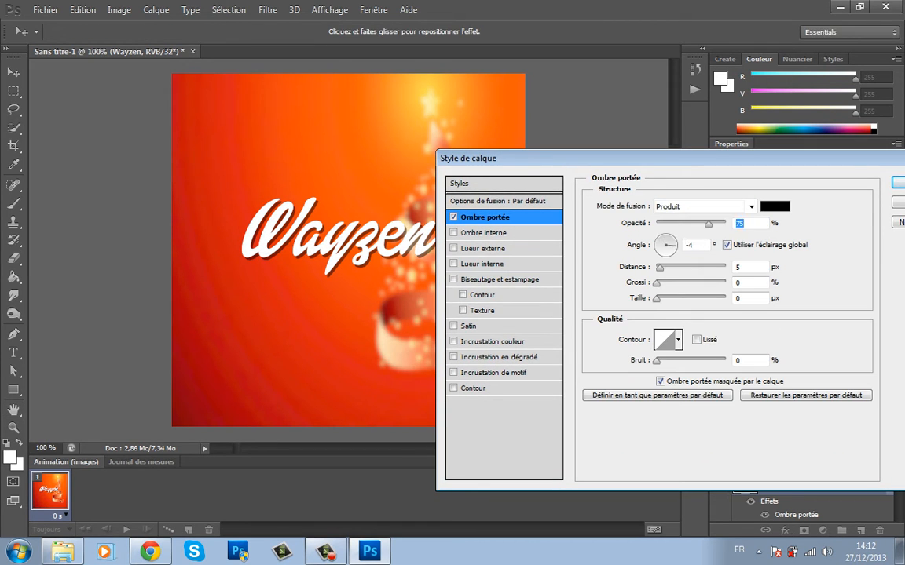
pyautogui.press('Tab')
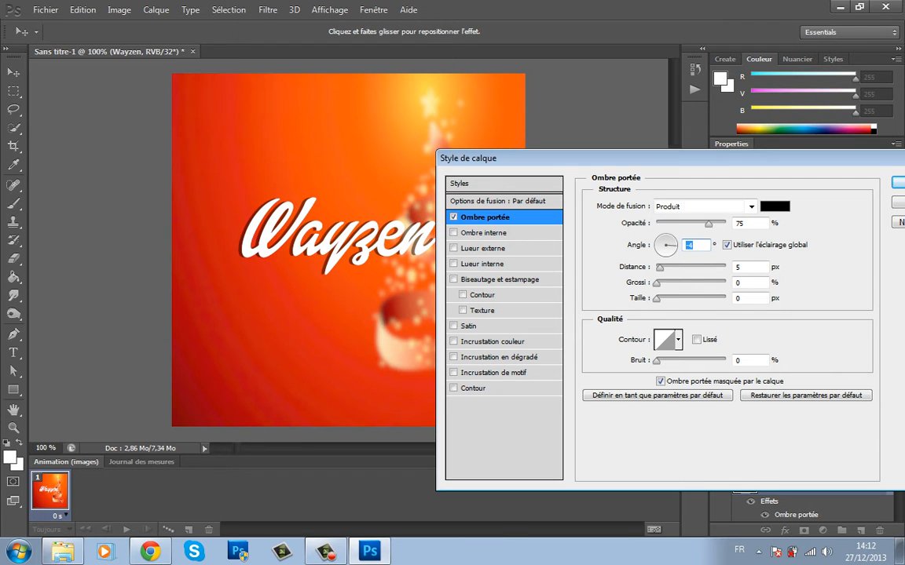
pyautogui.write('0')
pyautogui.press('Return')
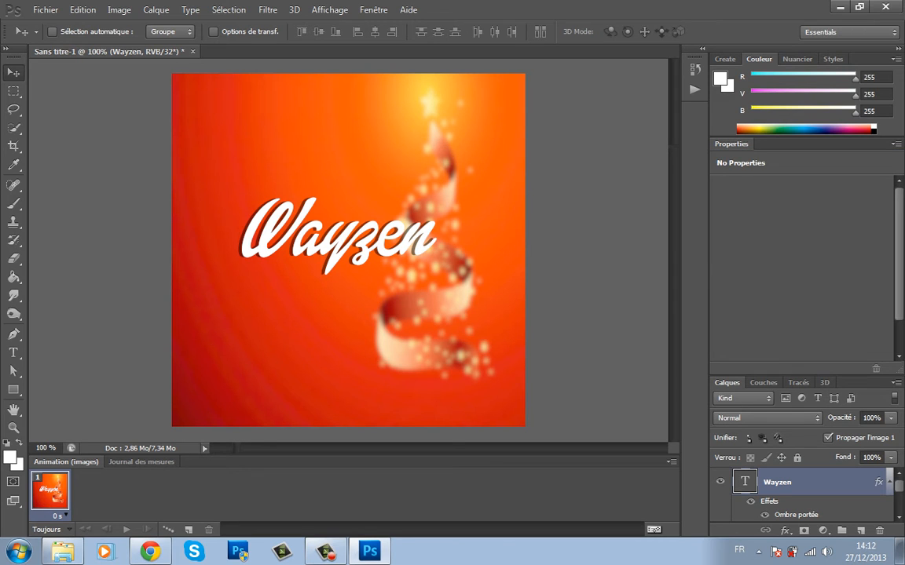
# Reopen the drop shadow settings of the "Wayzen" text, set the angle to 120° and apply the layer style.
pyautogui.click(785, 531)
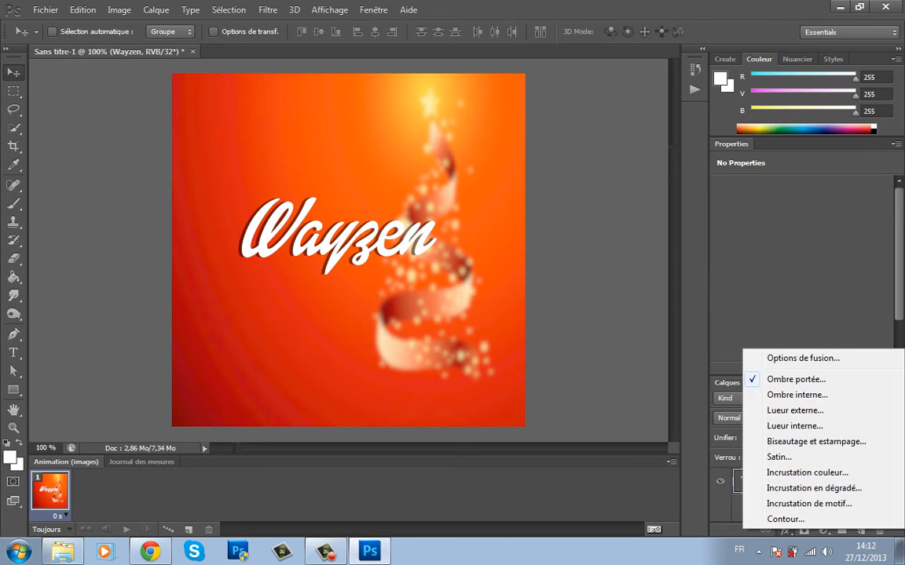
pyautogui.click(785, 533)
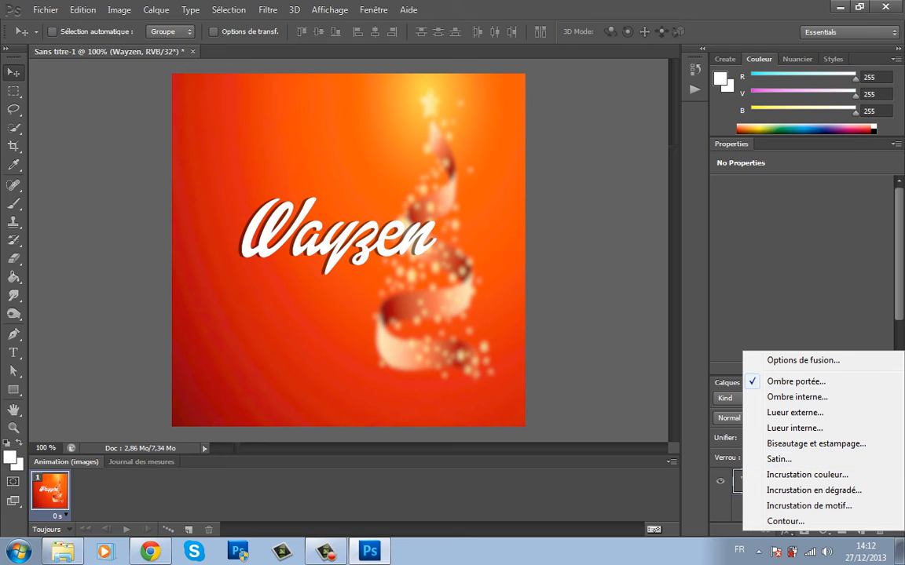
pyautogui.click(796, 381)
pyautogui.click(671, 245)
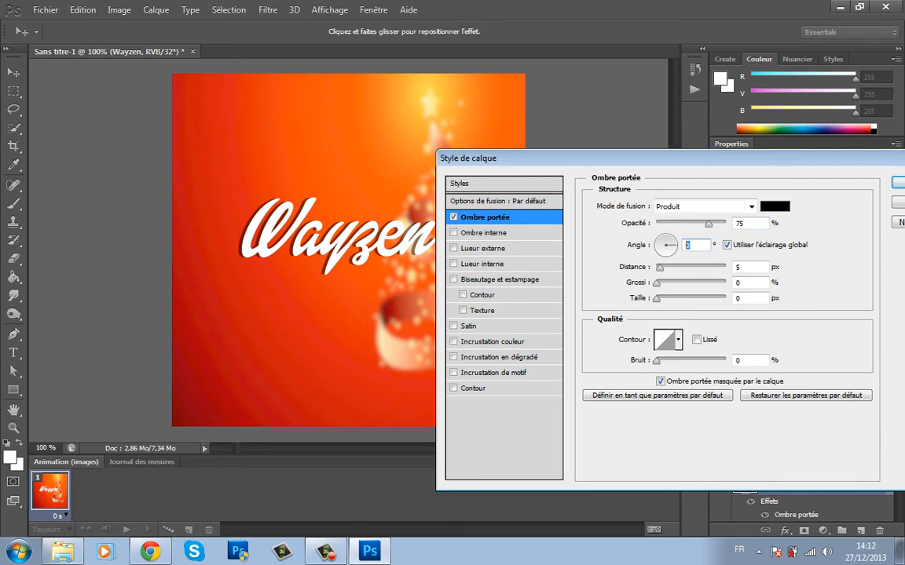
pyautogui.write('120')
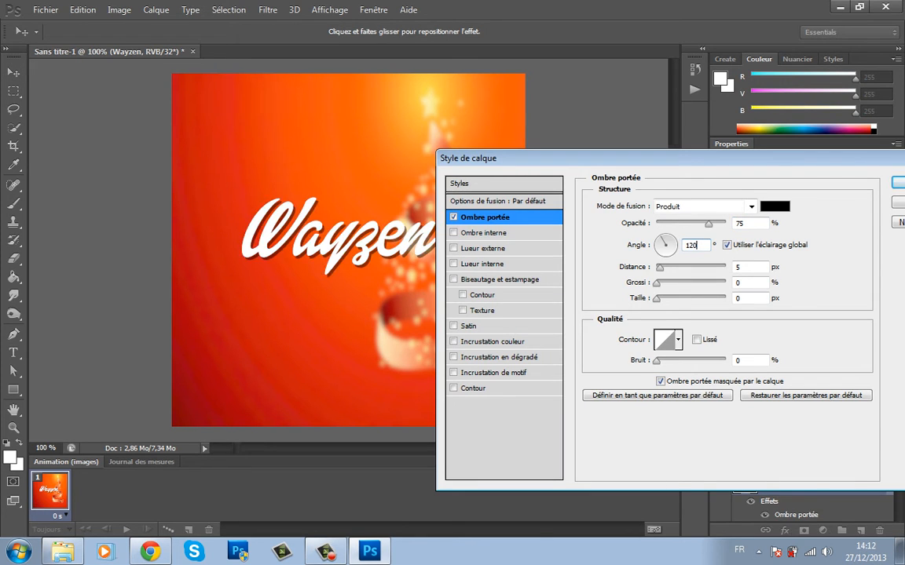
pyautogui.doubleClick(691, 245)
pyautogui.moveTo(691, 159); pyautogui.dragTo(584, 155)
pyautogui.click(824, 180)
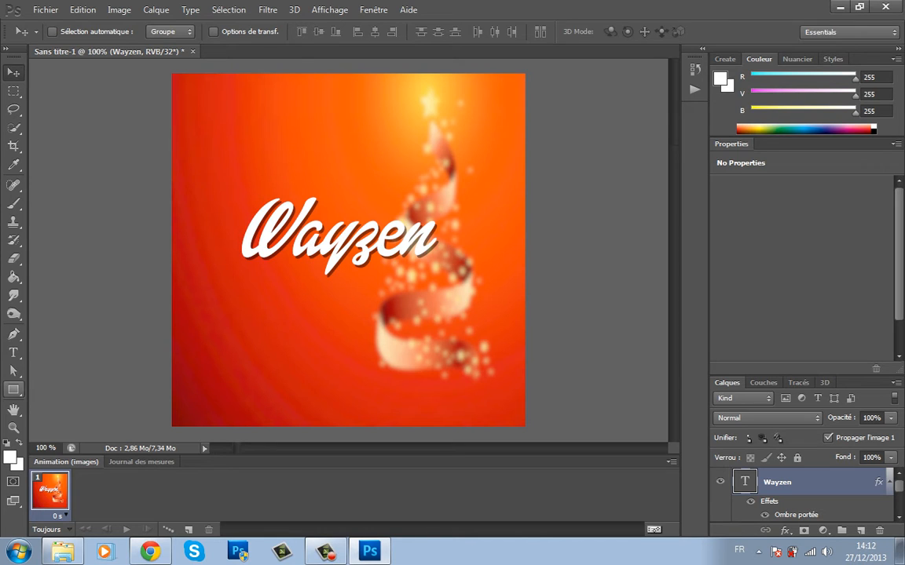
# Try to select a shape tool for drawing on the image.
pyautogui.click(13, 389)
pyautogui.click(80, 387)
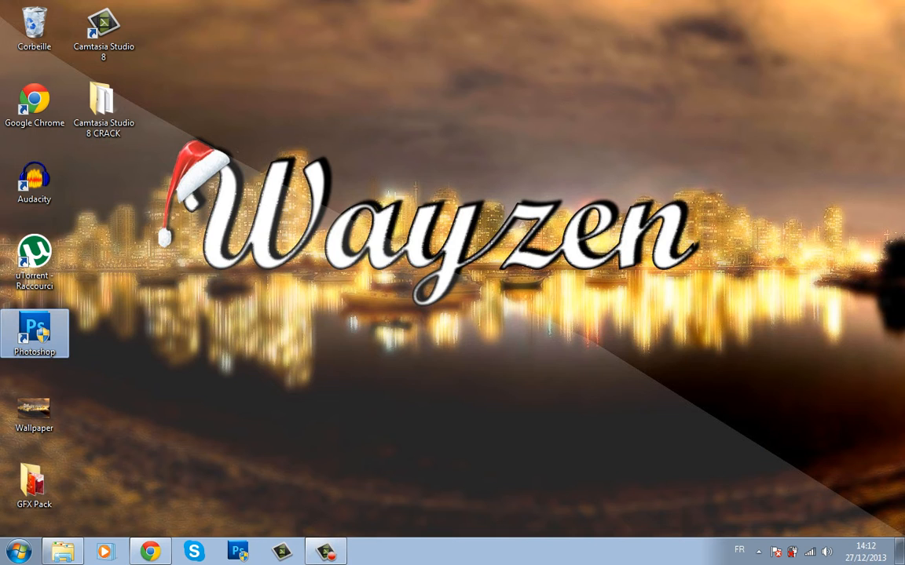
# Relaunch Photoshop from the desktop and minimize its window to return to the desktop.
pyautogui.doubleClick(35, 334)
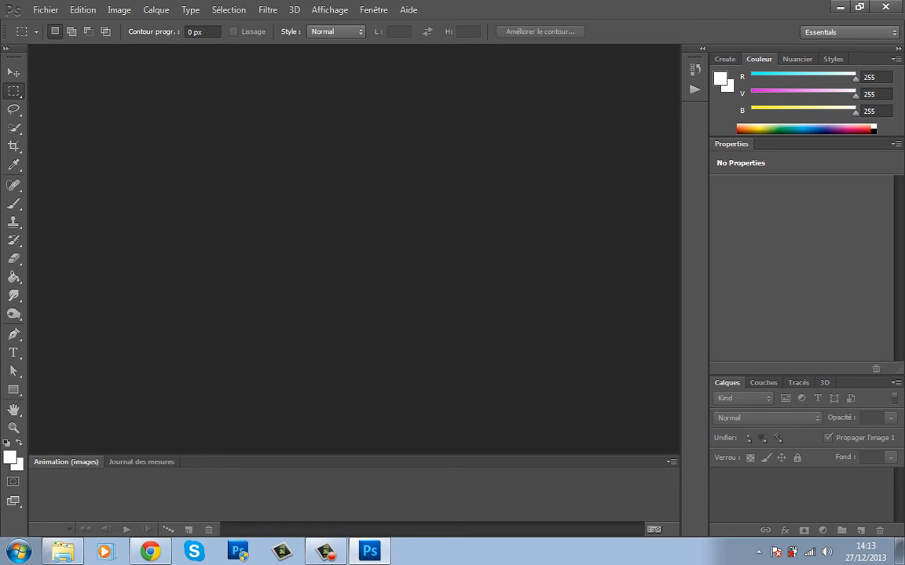
pyautogui.click(83, 10)
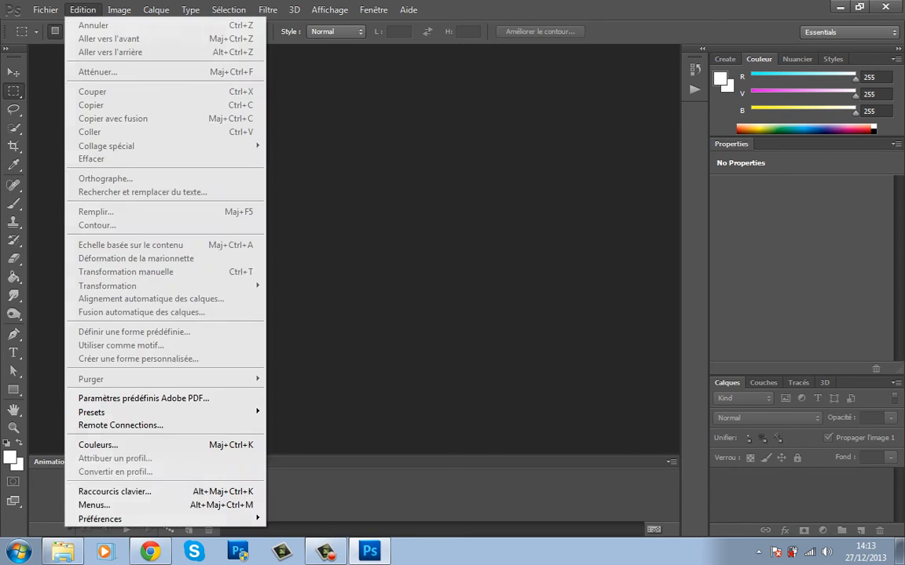
pyautogui.click(82, 10)
pyautogui.click(840, 7)
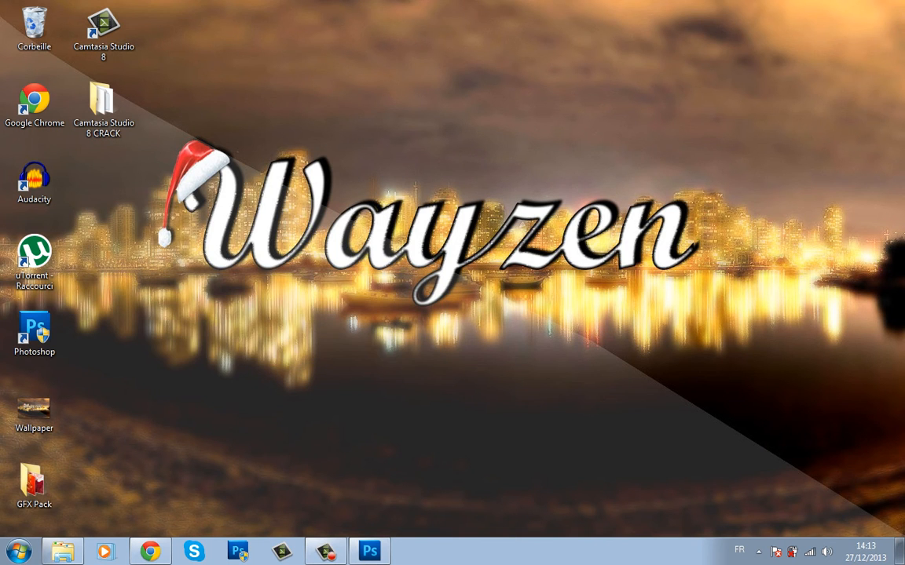
pyautogui.moveTo(120, 335); pyautogui.dragTo(902, 112)
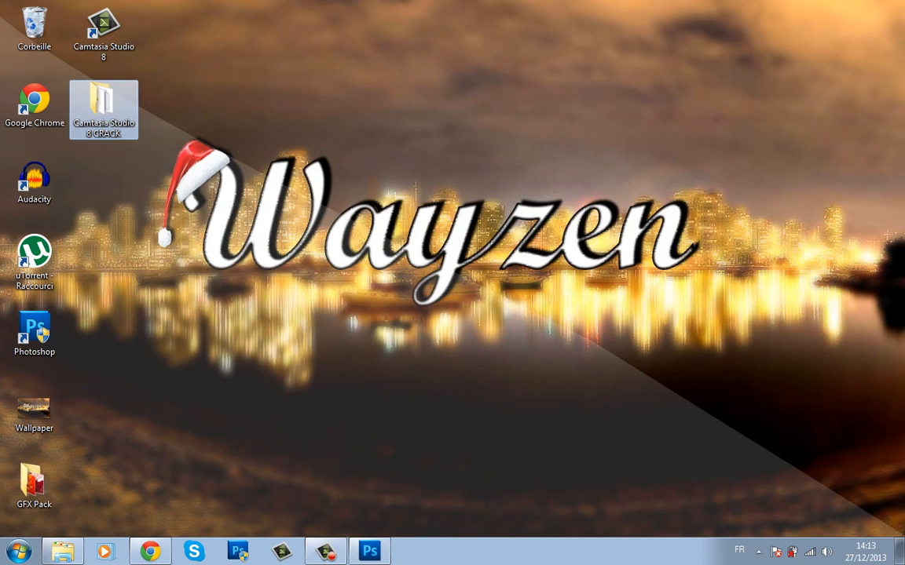
# Switch back to Photoshop and create a new 500 x 500 pixel document with a resolution of 96 pixels/cm.
pyautogui.click(896, 117)
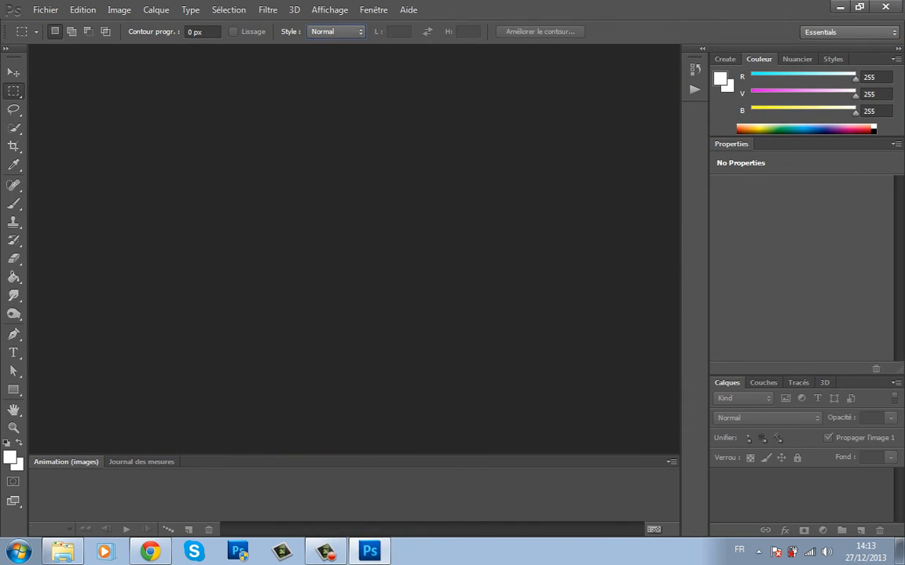
pyautogui.click(45, 9)
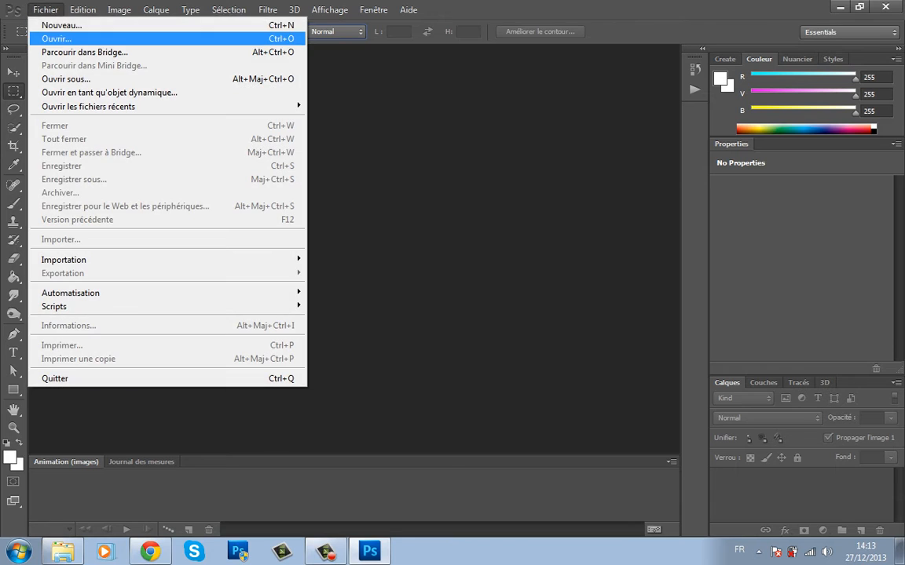
pyautogui.click(55, 30)
pyautogui.press('Tab')
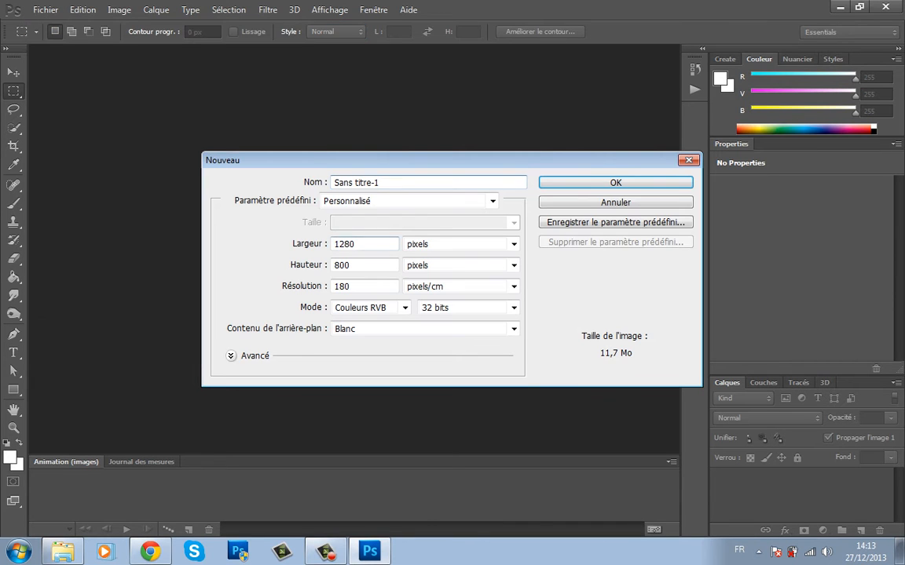
pyautogui.write('500')
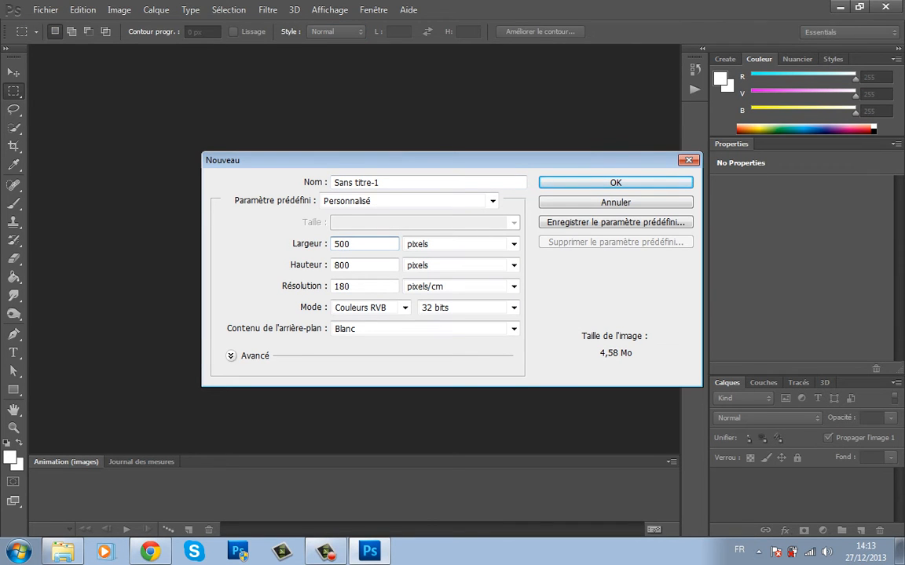
pyautogui.press('Tab')
pyautogui.write('500')
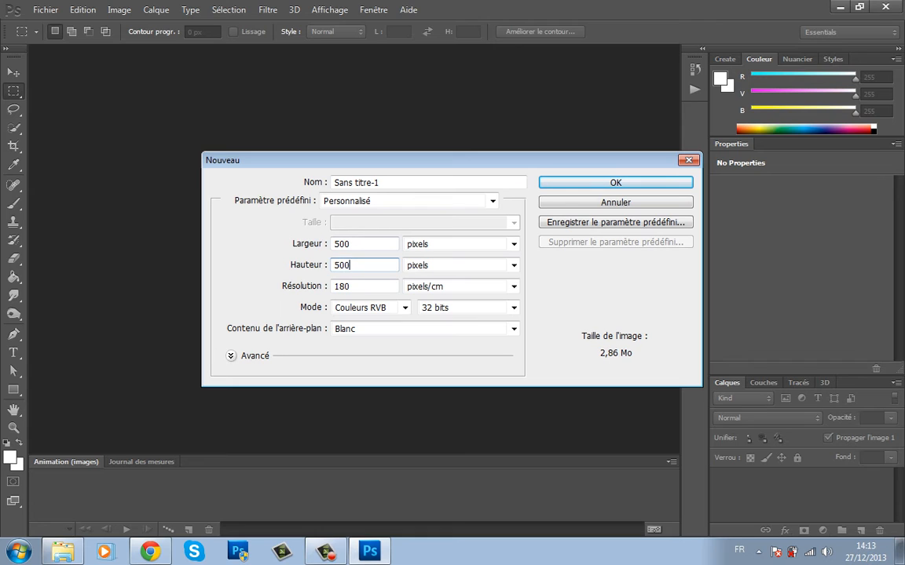
pyautogui.press('Tab')
pyautogui.write('80')
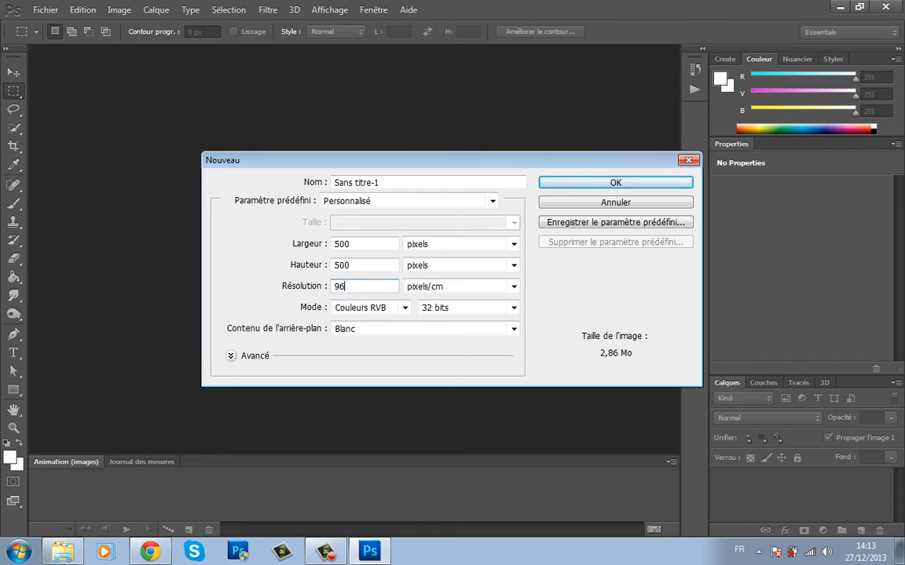
pyautogui.press('Return')
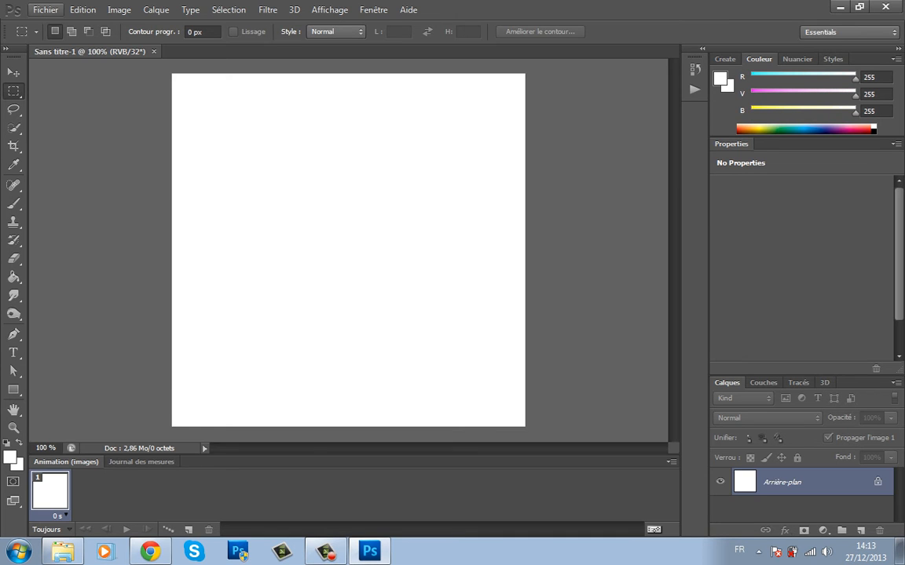
# Place the noel wallpaper image stretched to fill the whole canvas, and delete the white background layer.
pyautogui.click(46, 9)
pyautogui.click(62, 240)
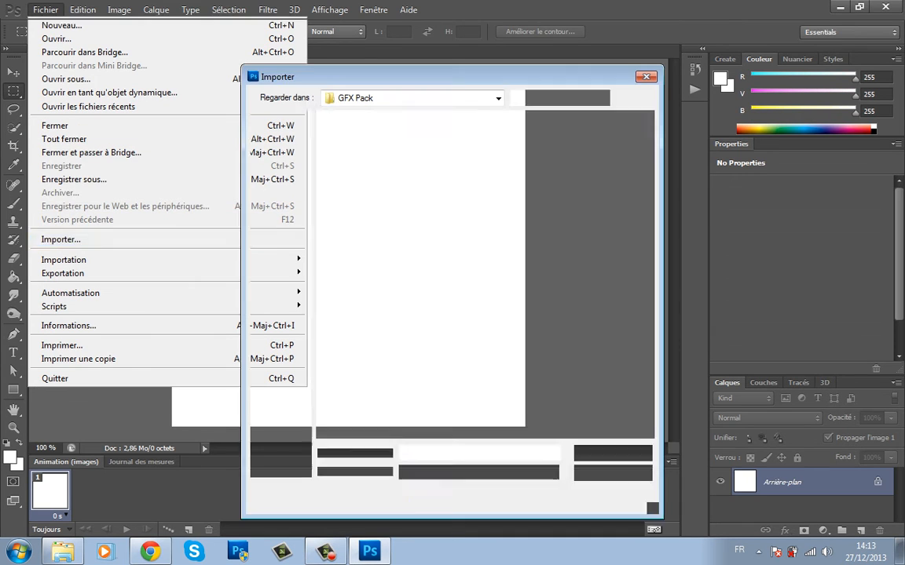
pyautogui.doubleClick(428, 159)
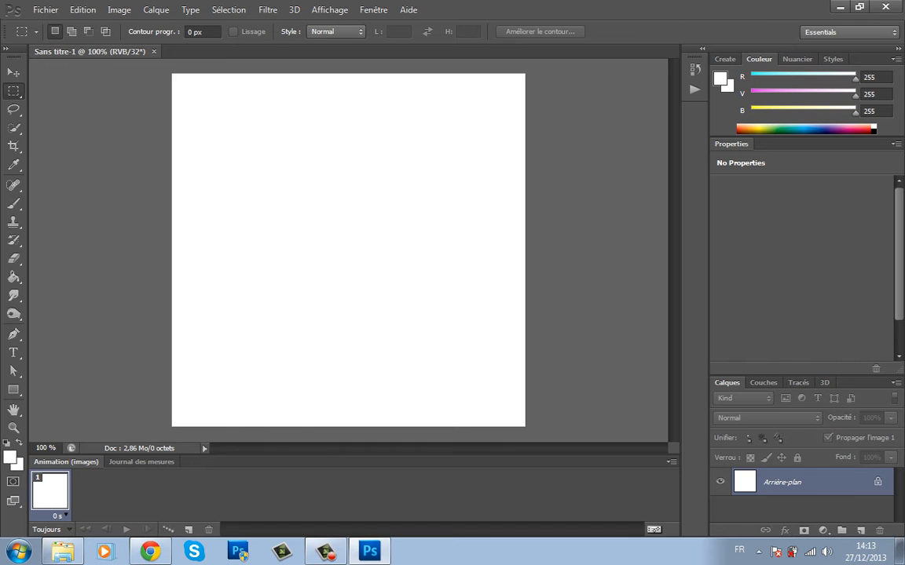
pyautogui.moveTo(349, 141); pyautogui.dragTo(349, 73)
pyautogui.moveTo(348, 361); pyautogui.dragTo(349, 426)
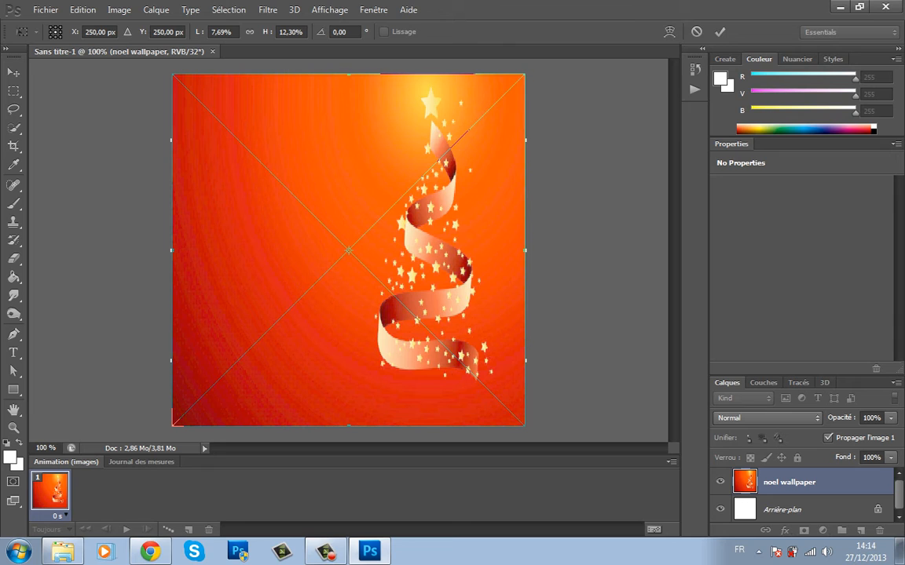
pyautogui.press('v')
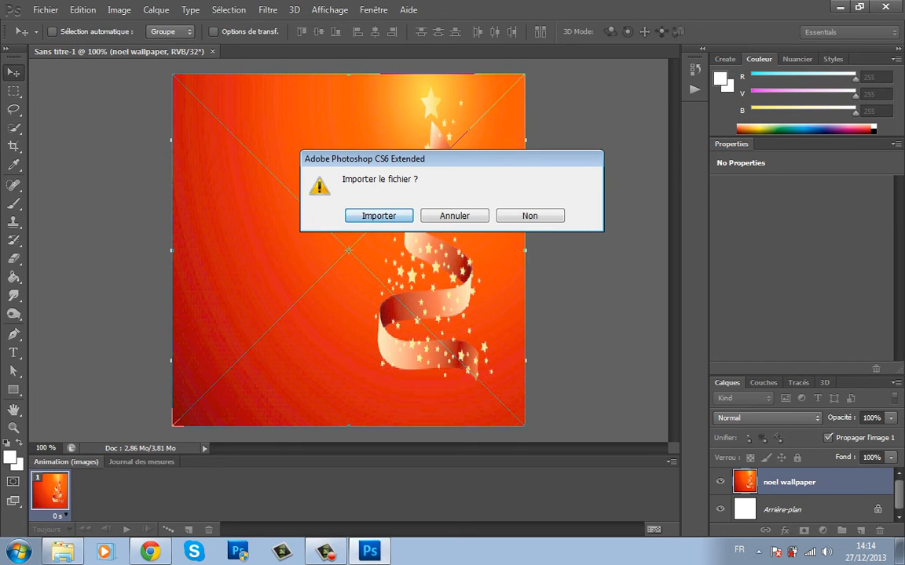
pyautogui.press('Return')
pyautogui.click(782, 509)
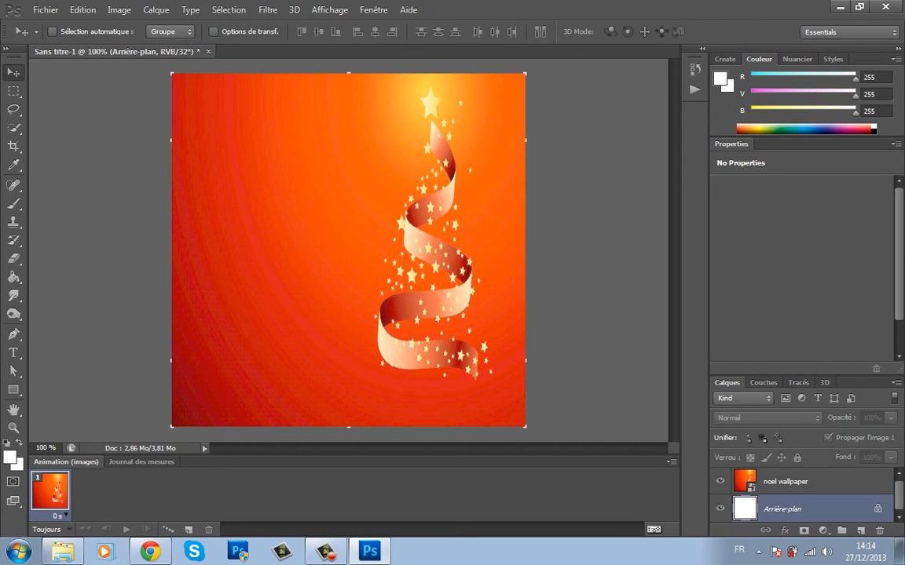
pyautogui.press('Delete')
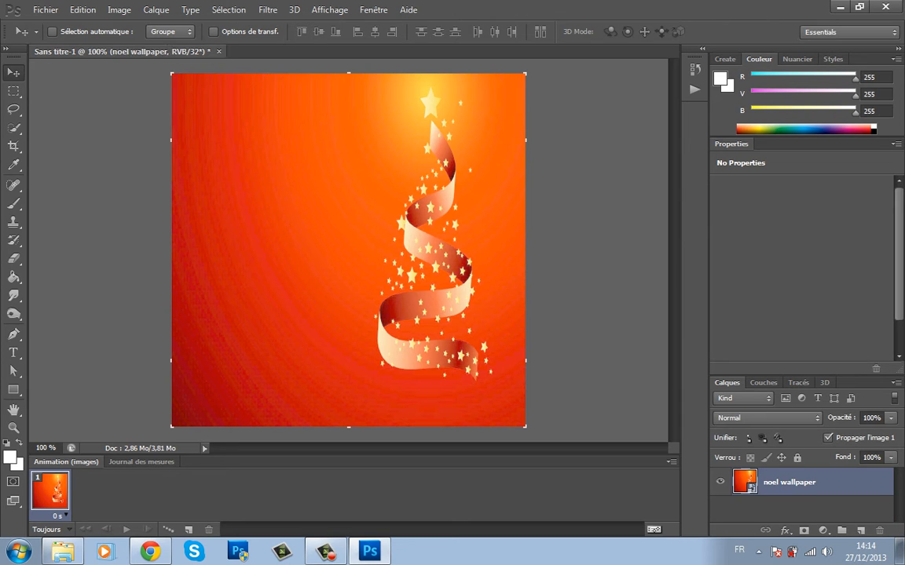
# Apply a Gaussian blur with a radius of 3,1 pixels to the noel wallpaper layer.
pyautogui.click(786, 531)
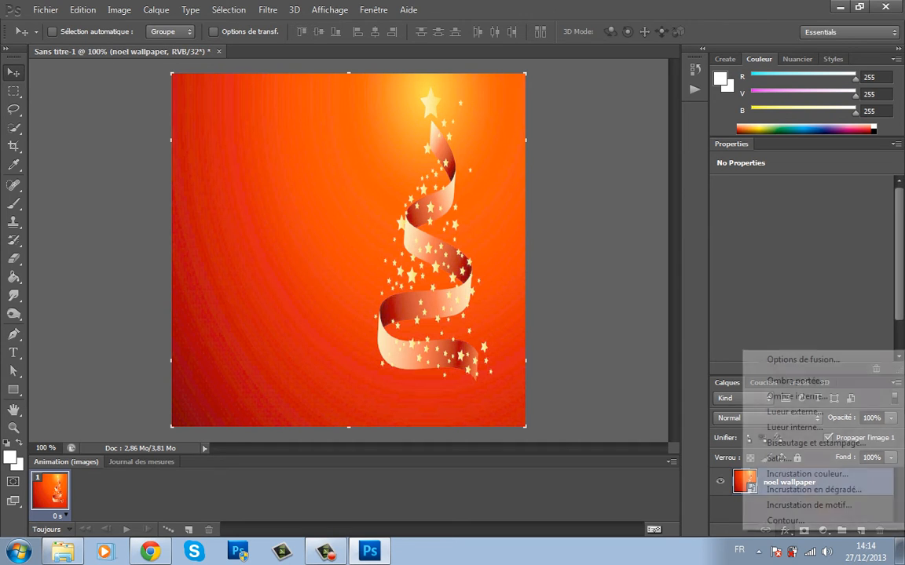
pyautogui.click(294, 10)
pyautogui.click(268, 10)
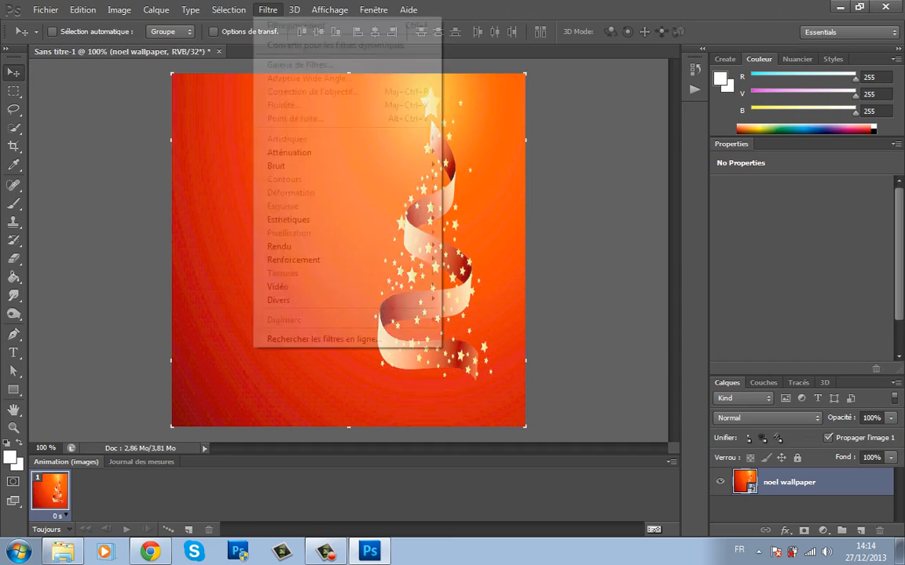
pyautogui.moveTo(330, 151)
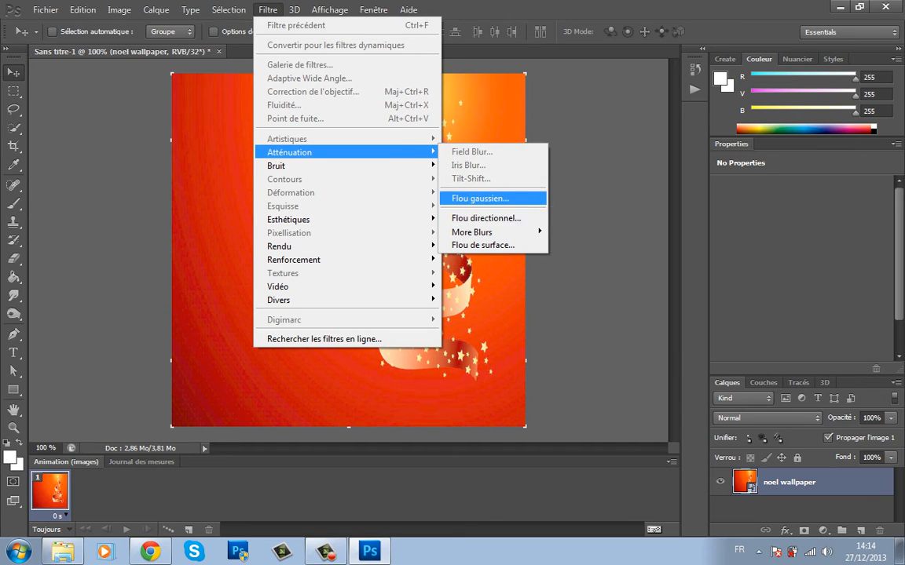
pyautogui.click(480, 198)
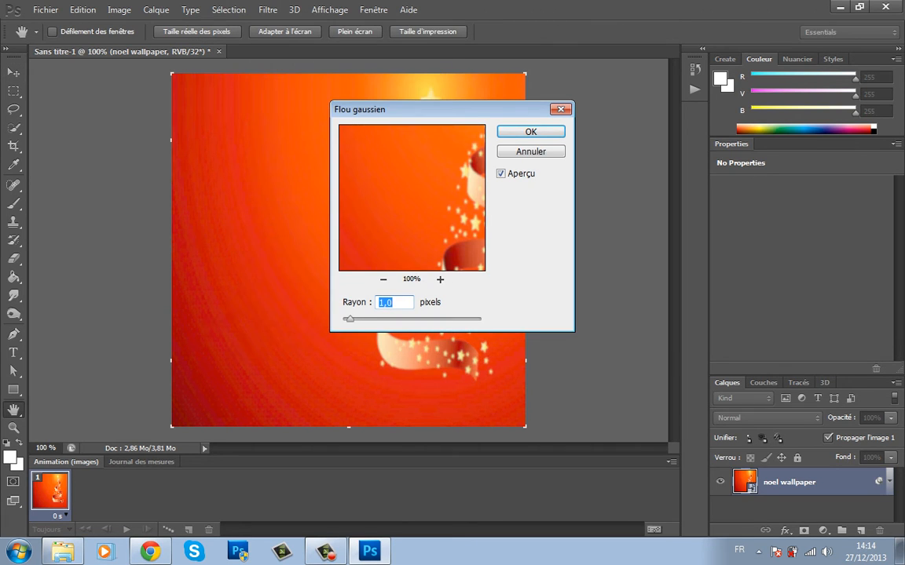
pyautogui.write('3,1')
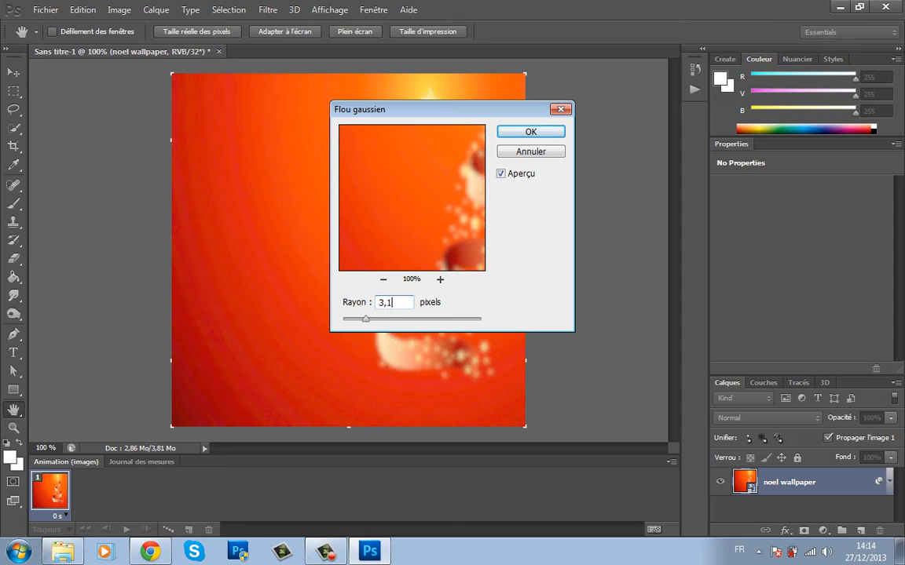
pyautogui.press('Return')
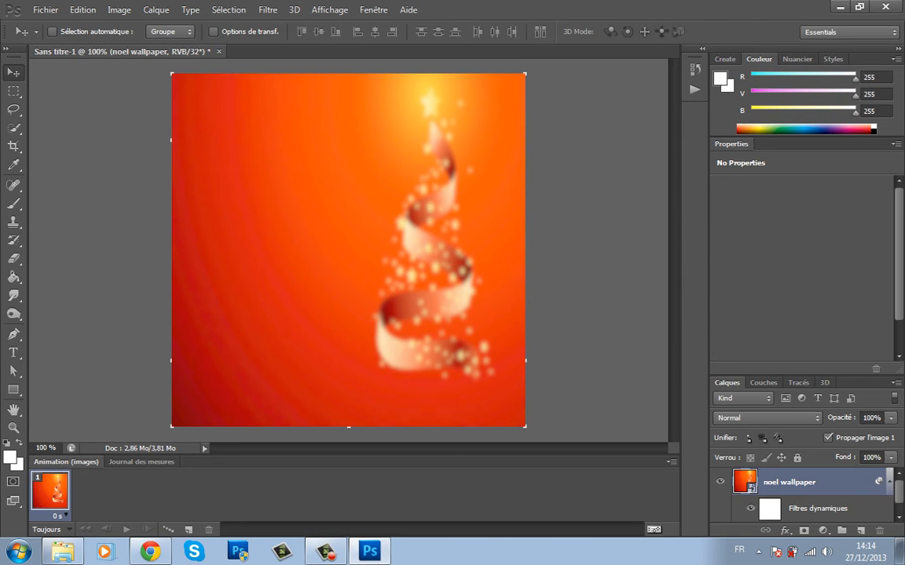
# Add the text "Wayzen" in Dollie Script at 15 pt and move it near the middle of the canvas.
pyautogui.click(13, 352)
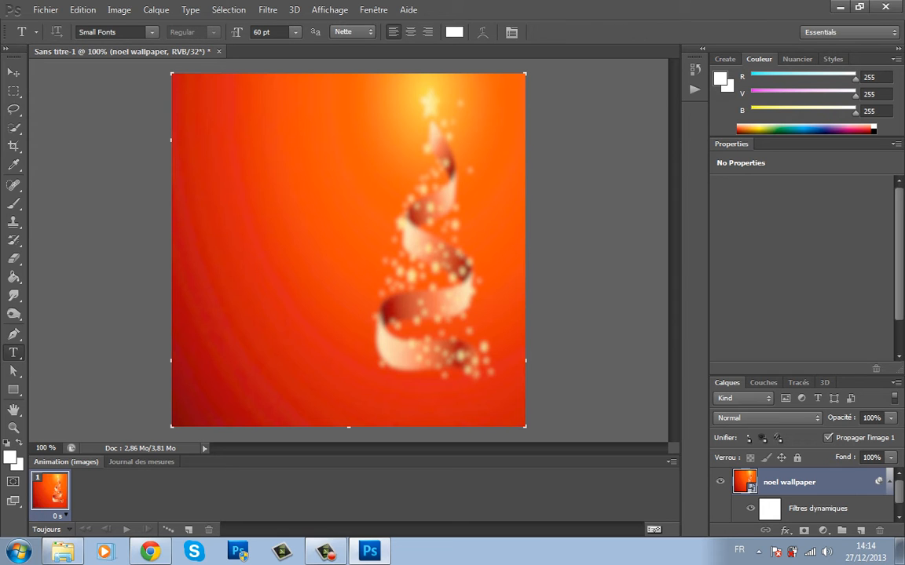
pyautogui.click(151, 33)
pyautogui.moveTo(188, 314); pyautogui.dragTo(188, 114)
pyautogui.click(133, 225)
pyautogui.press('Tab')
pyautogui.write('15 p')
pyautogui.click(142, 69)
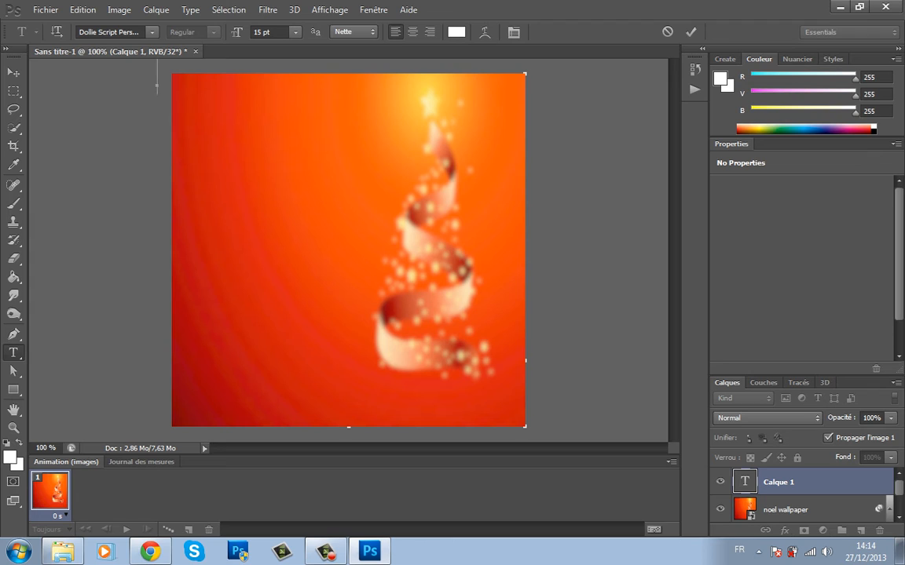
pyautogui.press('BackSpace')
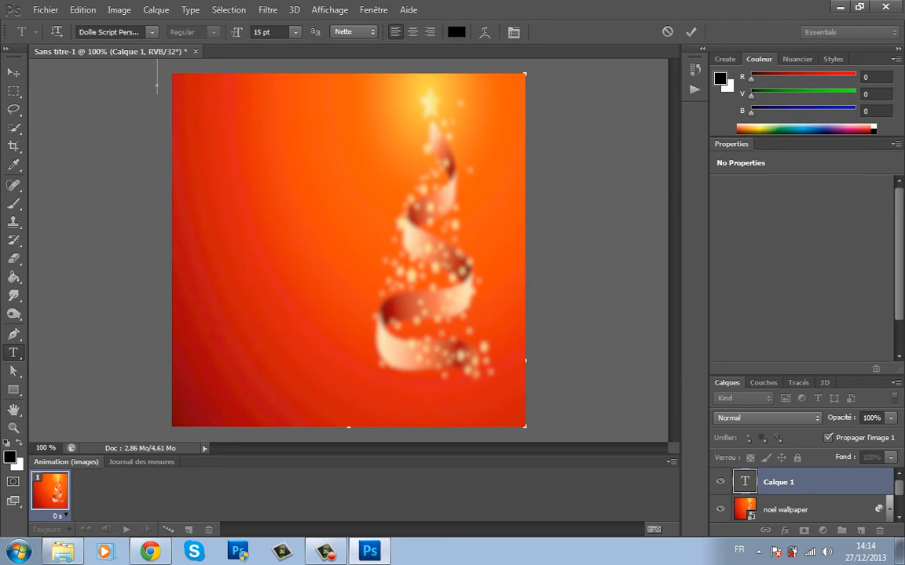
pyautogui.write('Joyeux')
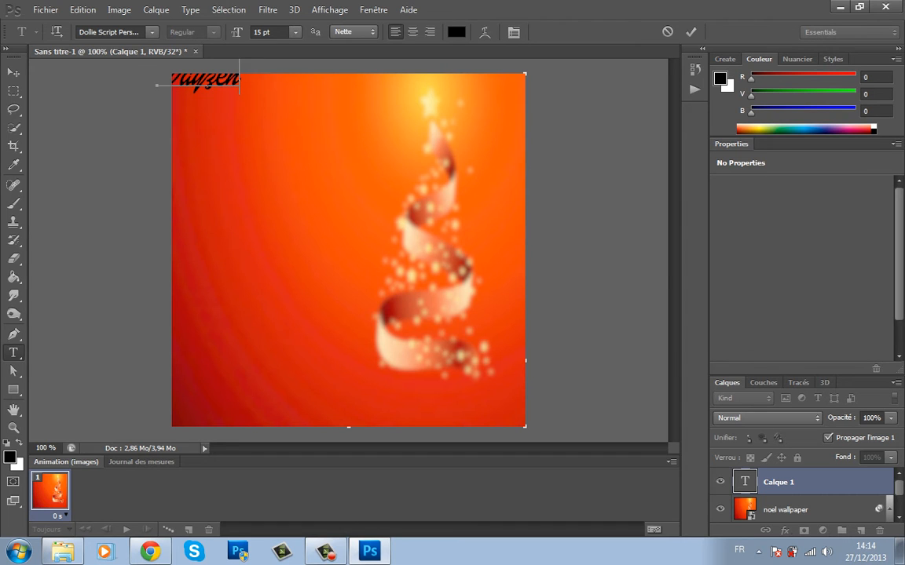
pyautogui.moveTo(220, 122); pyautogui.dragTo(353, 266)
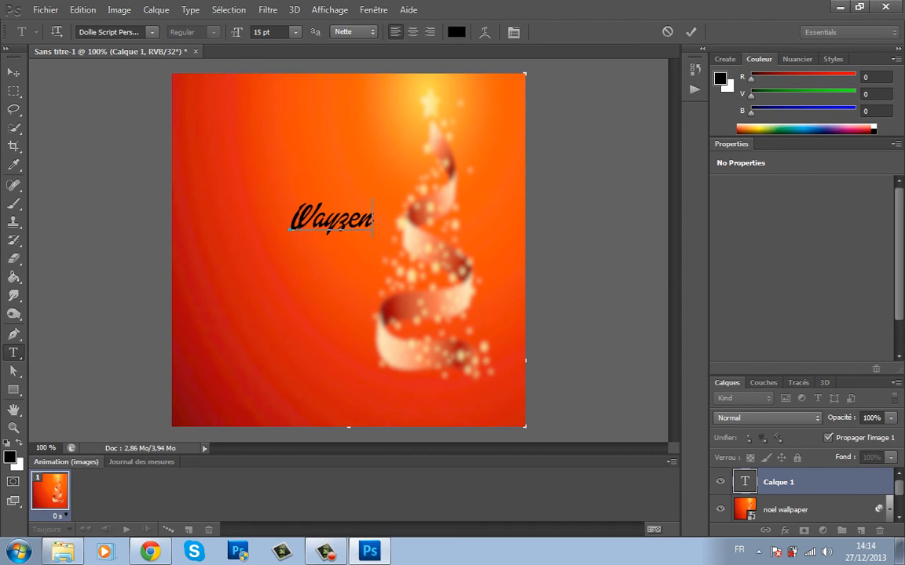
# Set the font size of the whole "Wayzen" text to 35 pt.
pyautogui.hotkey('ctrl', 'a')
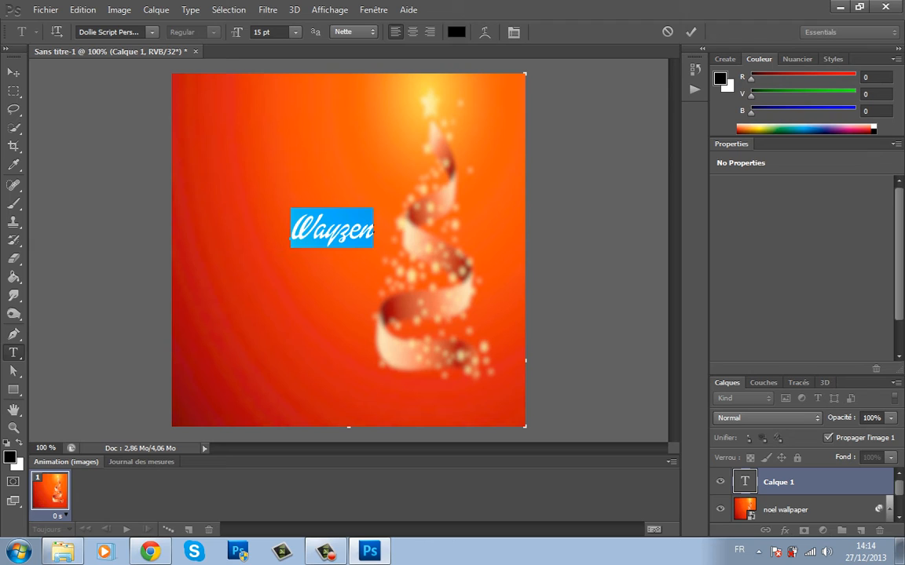
pyautogui.moveTo(264, 32); pyautogui.dragTo(233, 30)
pyautogui.write('35')
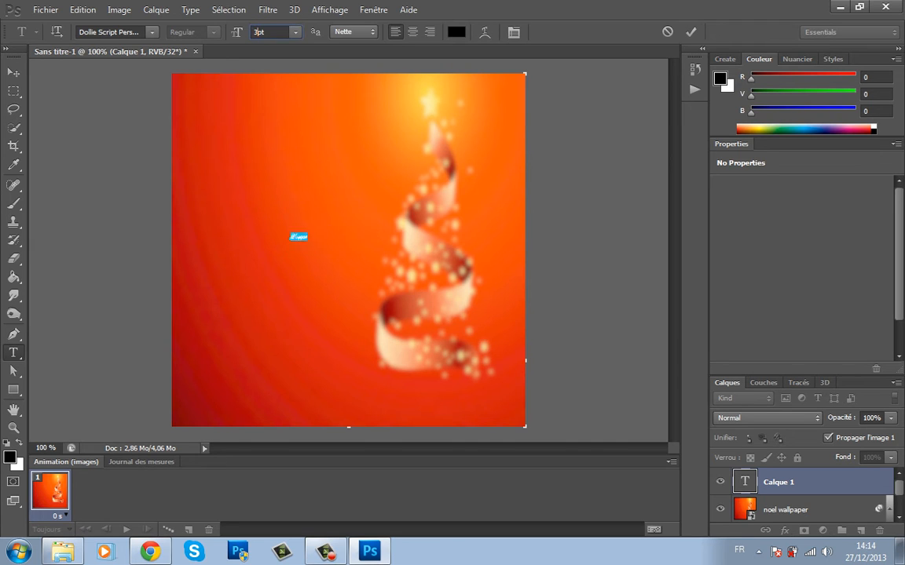
pyautogui.press('Return')
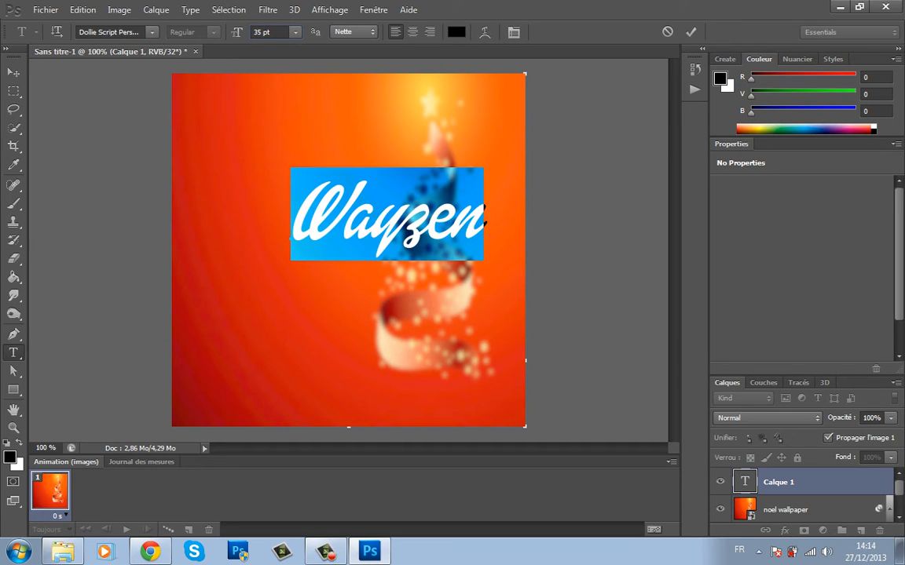
# Colour the "Wayzen" text white and shift it left to centre it on the canvas, committing the text edit.
pyautogui.click(873, 126)
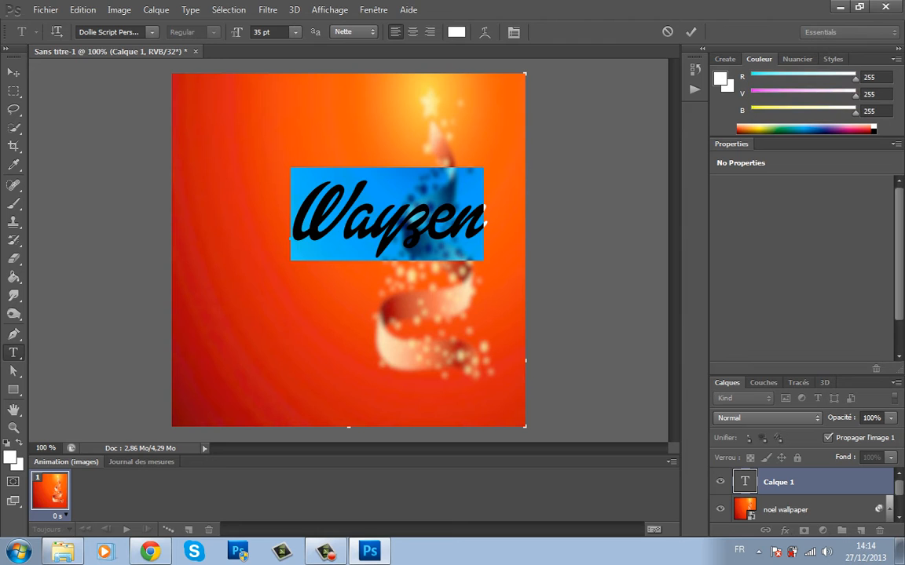
pyautogui.moveTo(409, 294); pyautogui.dragTo(358, 307)
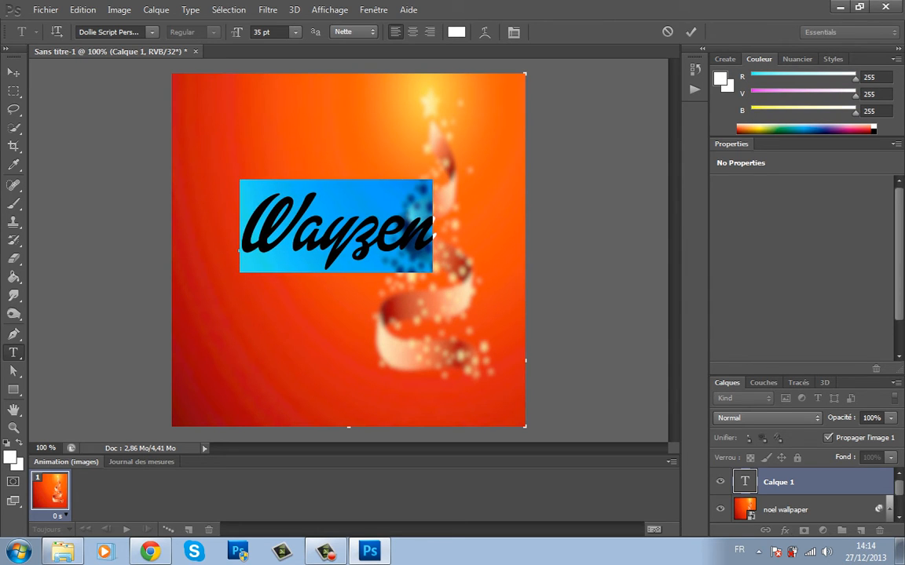
pyautogui.hotkey('ctrl', 'Return')
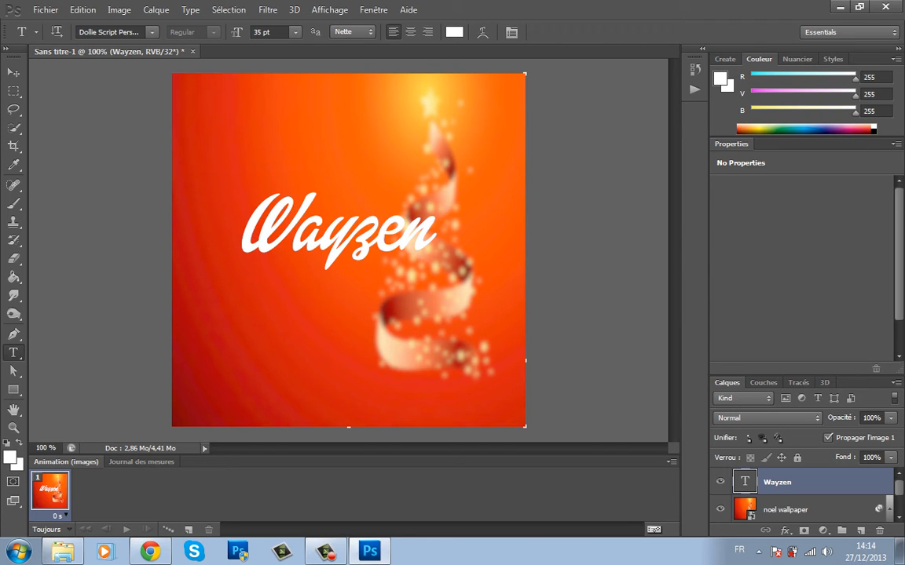
# Add a drop shadow to the "Wayzen" text with a distance of 5 px and a size of 0 px.
pyautogui.click(784, 531)
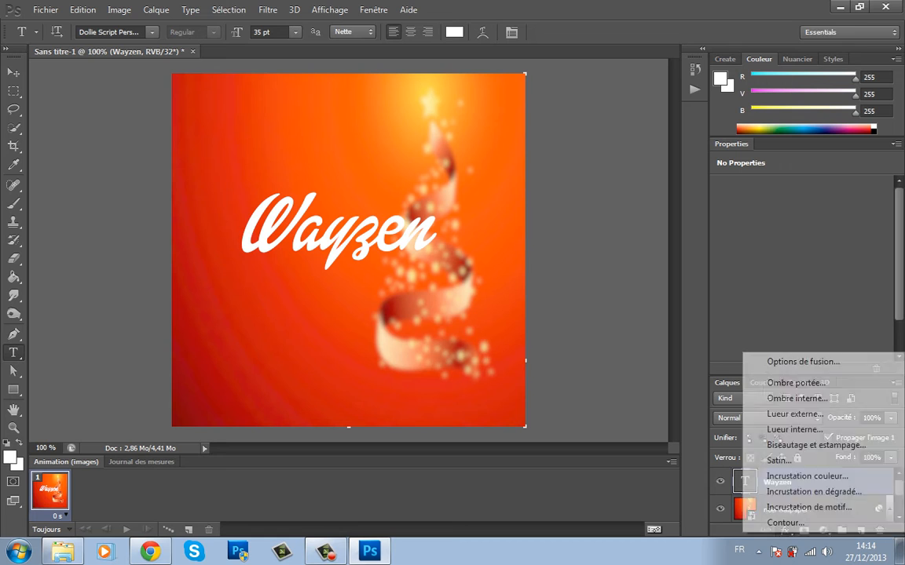
pyautogui.click(795, 383)
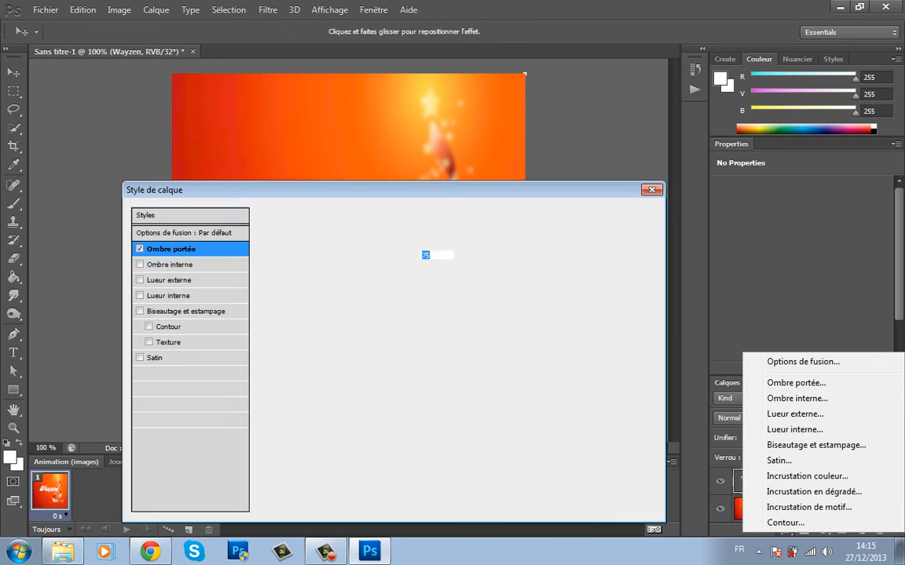
pyautogui.doubleClick(425, 299)
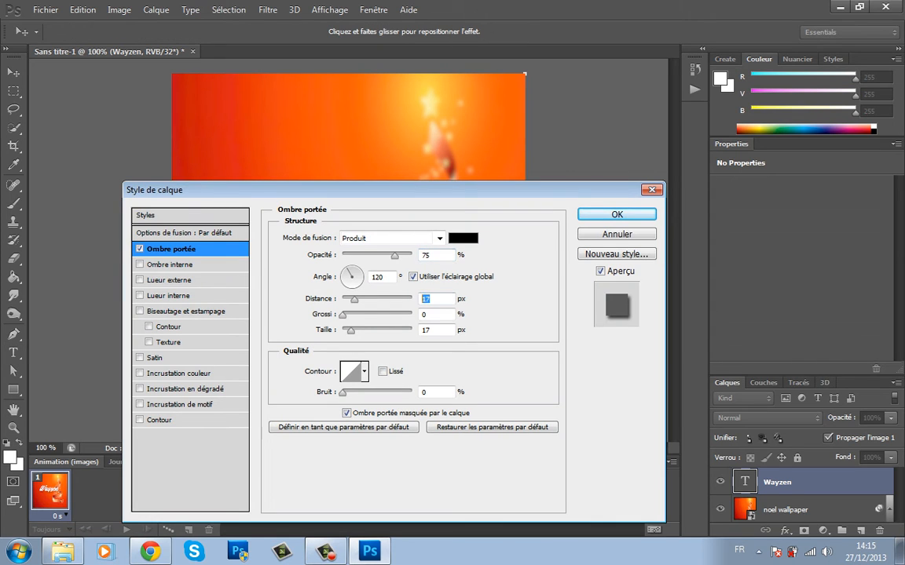
pyautogui.write('5')
pyautogui.doubleClick(427, 331)
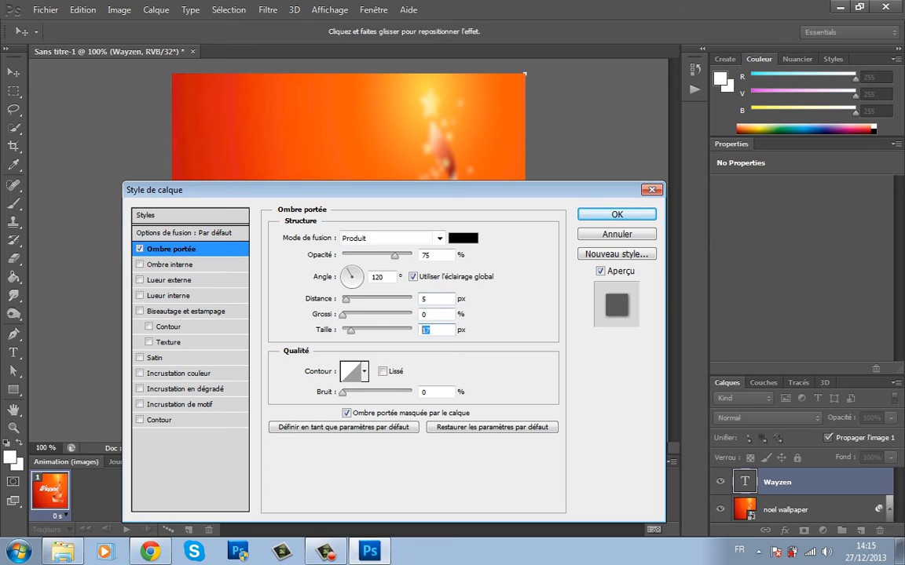
pyautogui.write('0')
pyautogui.press('Return')
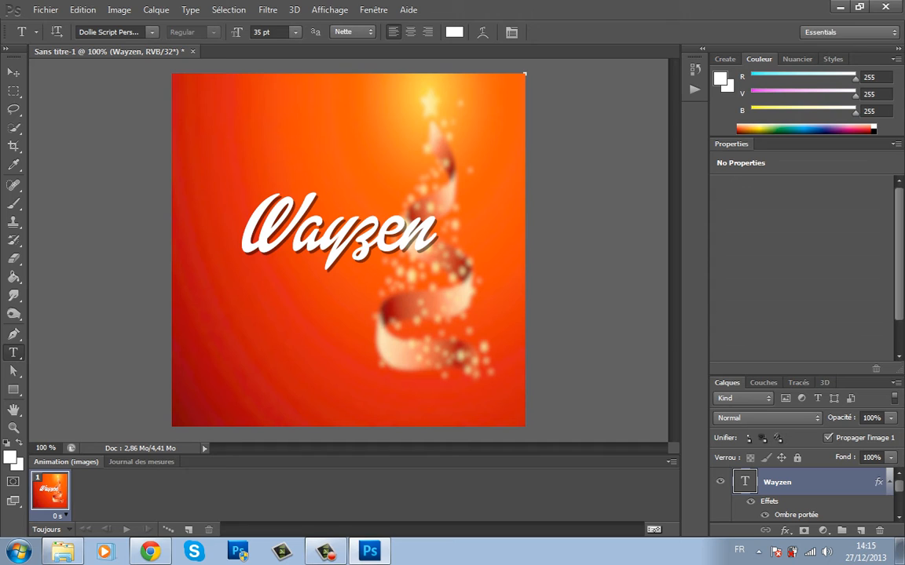
pyautogui.click(13, 390)
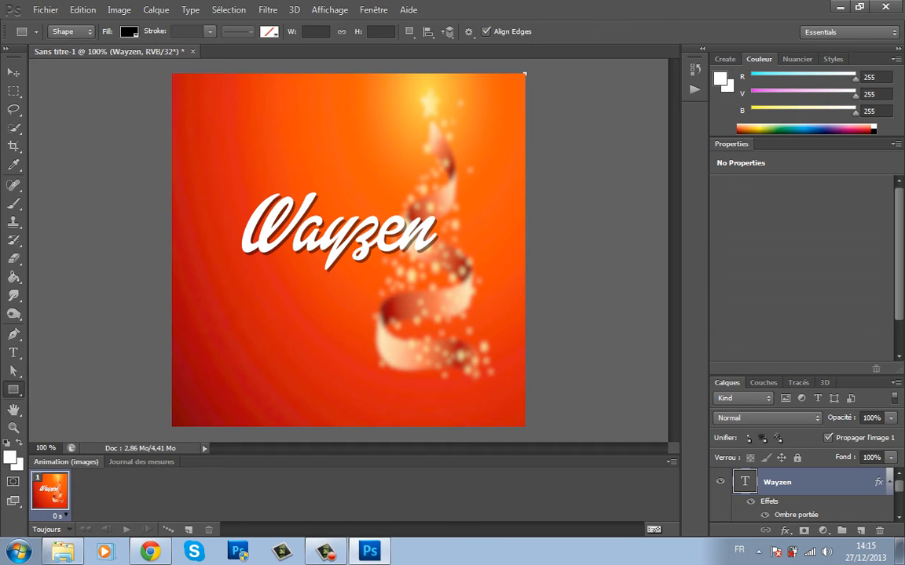
pyautogui.moveTo(205, 306); pyautogui.dragTo(490, 392)
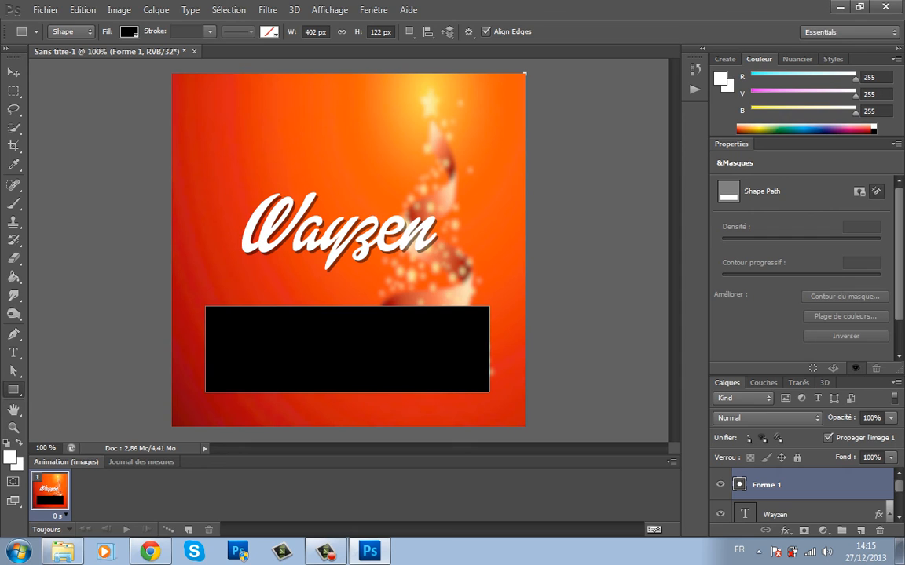
pyautogui.click(793, 515)
pyautogui.scroll(1, 793, 507)
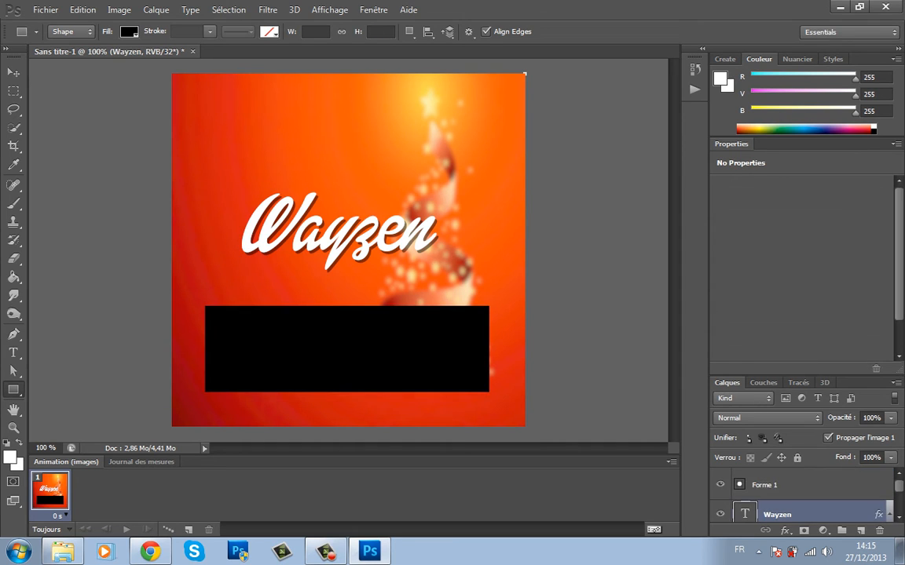
pyautogui.click(793, 486)
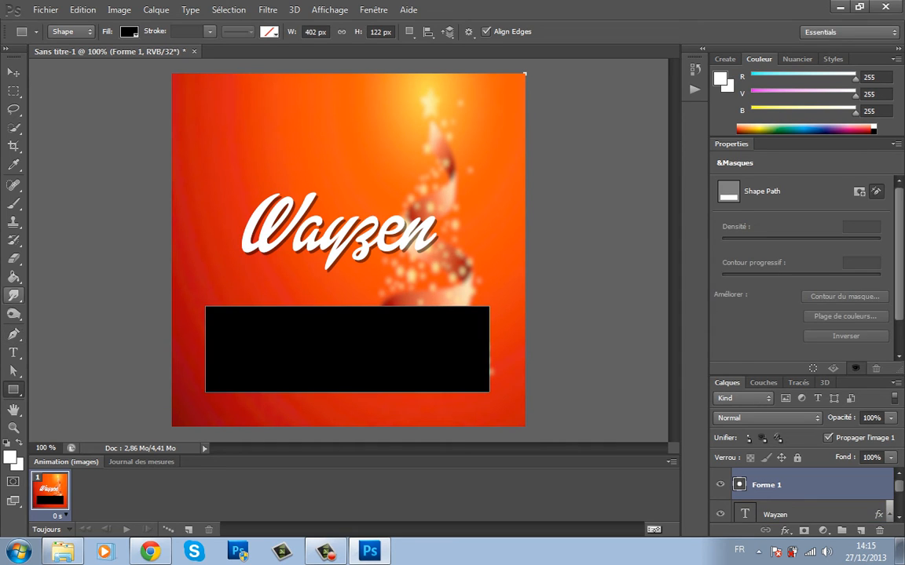
pyautogui.click(13, 277)
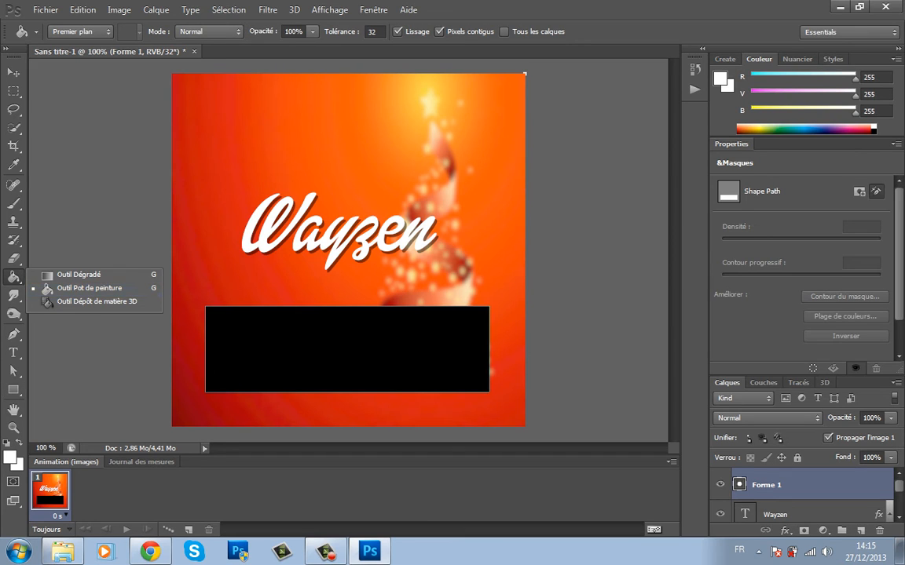
pyautogui.click(78, 275)
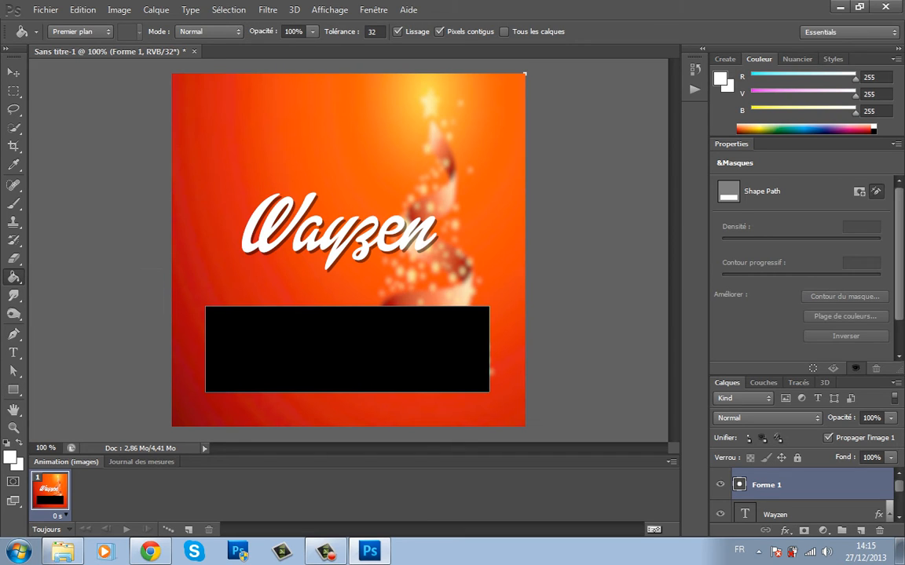
pyautogui.click(347, 349)
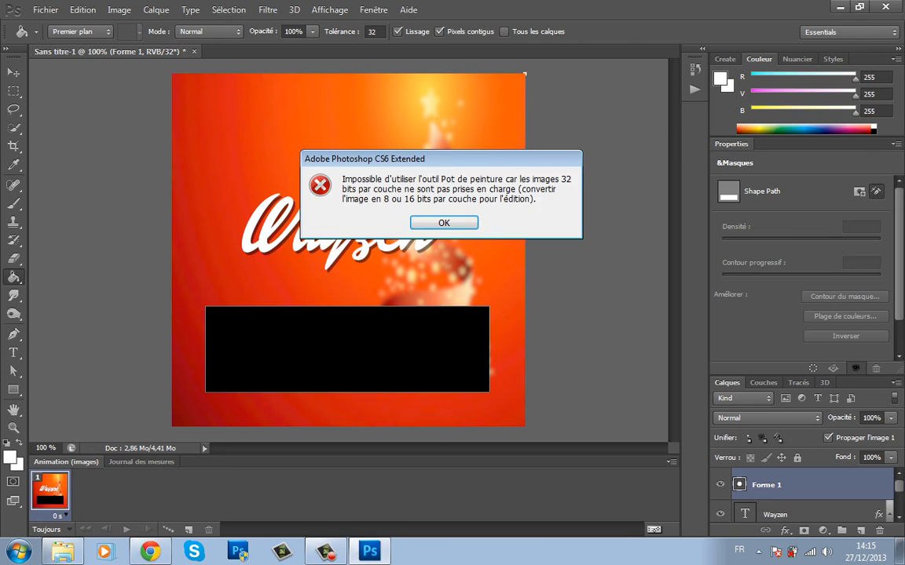
pyautogui.click(445, 222)
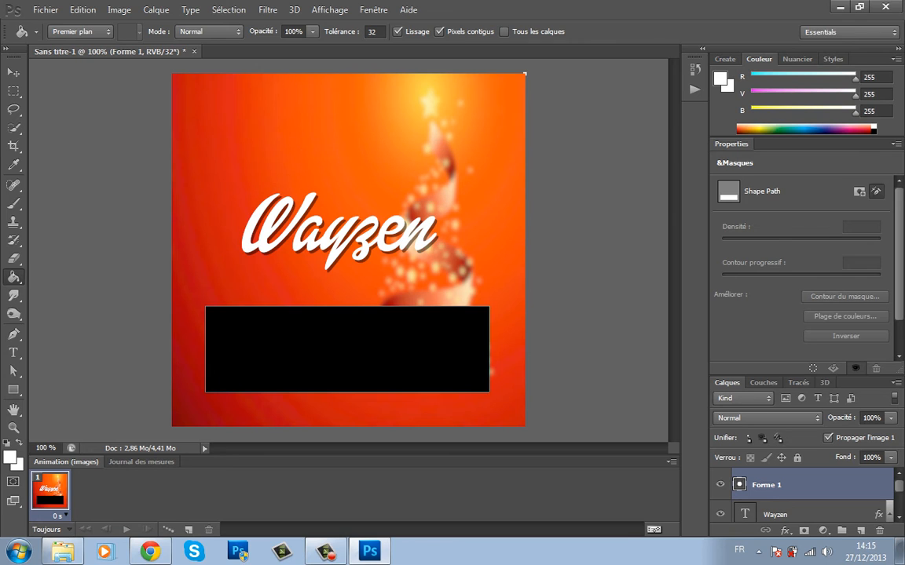
pyautogui.press('Delete')
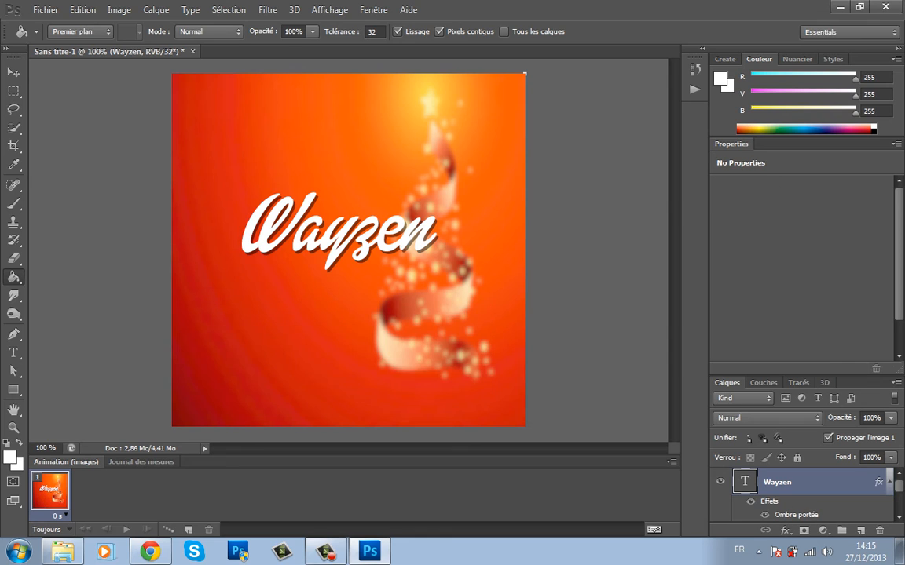
# Draw a black rectangle shape about 349 x 94 px below the "Wayzen" text, near the canvas's lower edge.
pyautogui.click(13, 389)
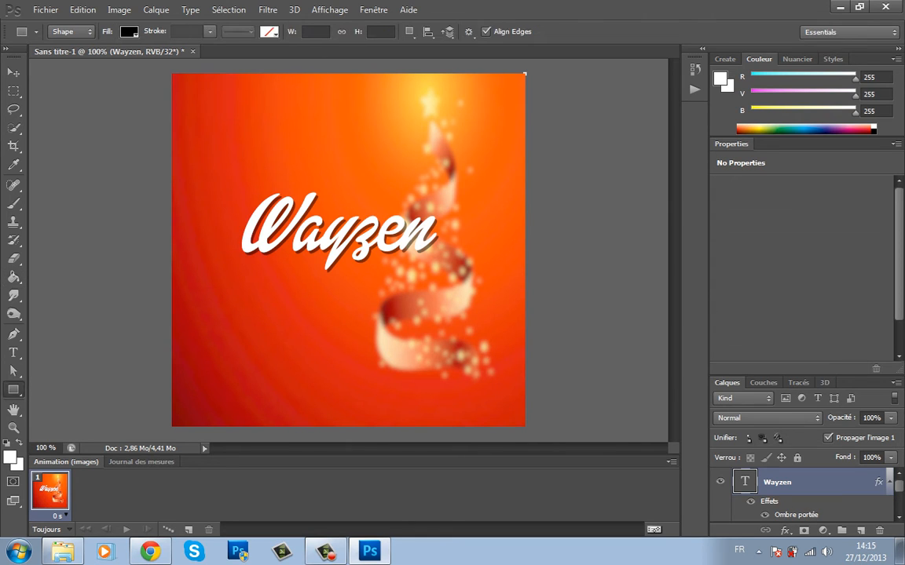
pyautogui.rightClick(13, 390)
pyautogui.click(83, 388)
pyautogui.moveTo(215, 338); pyautogui.dragTo(461, 403)
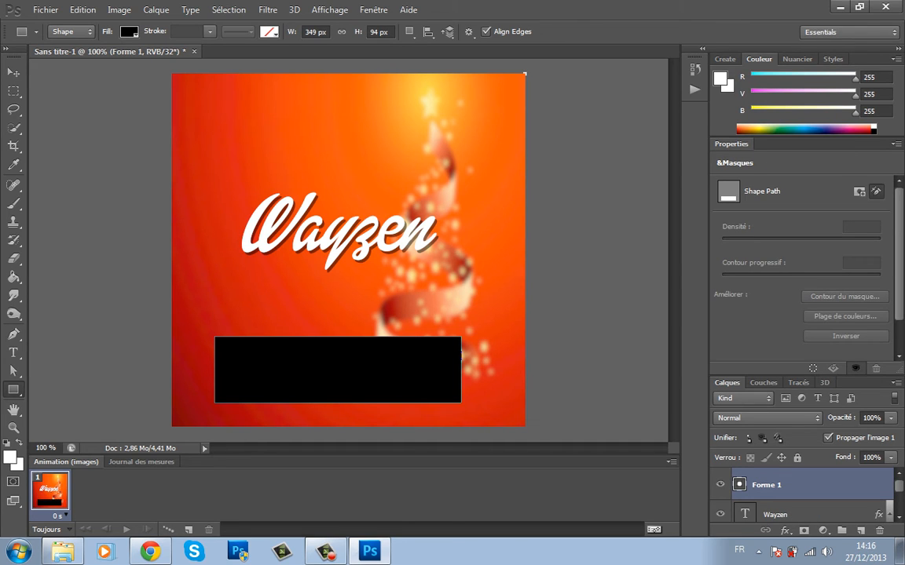
pyautogui.hotkey('ctrl', 't')
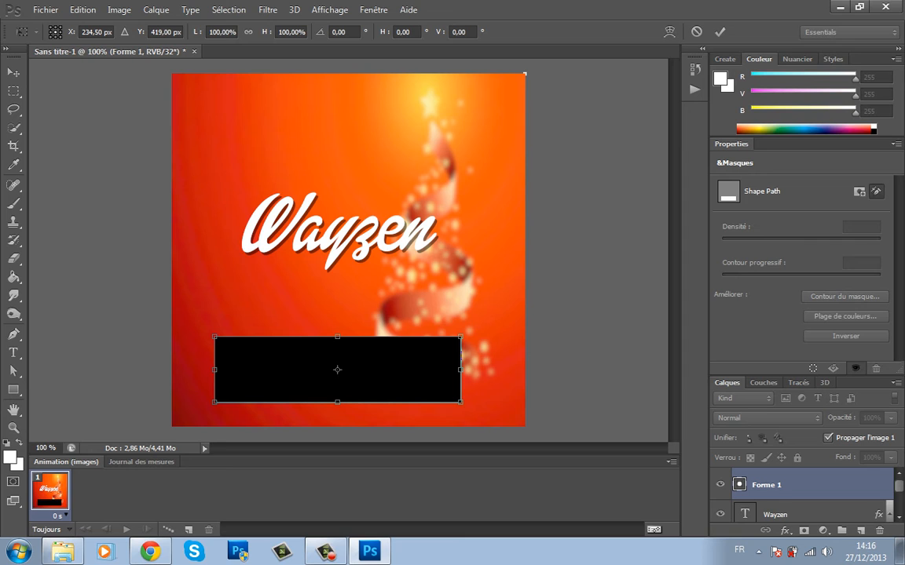
pyautogui.moveTo(214, 337)
pyautogui.mouseDown()
pyautogui.moveTo(214, 259)
pyautogui.moveTo(215, 323)
pyautogui.mouseUp()
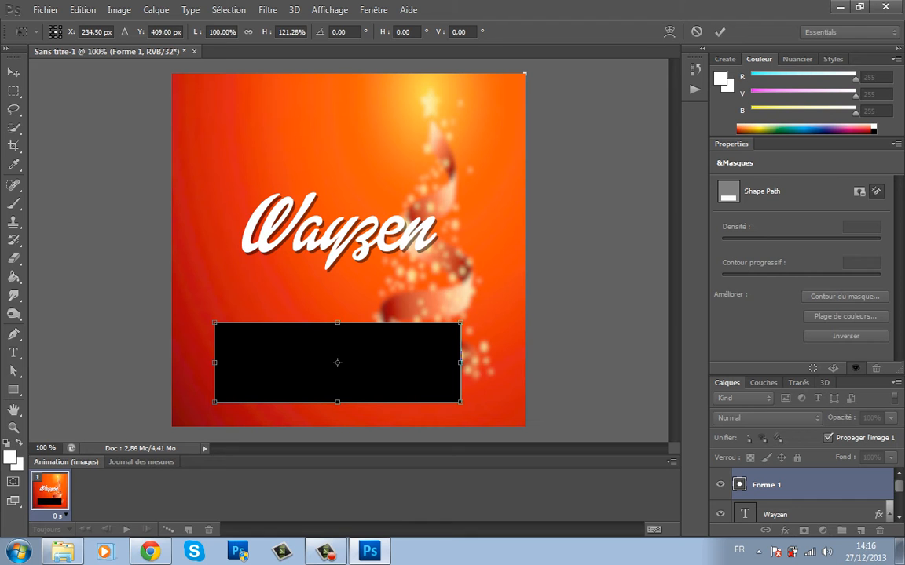
pyautogui.moveTo(214, 323); pyautogui.dragTo(175, 141)
pyautogui.moveTo(178, 99); pyautogui.dragTo(172, 75)
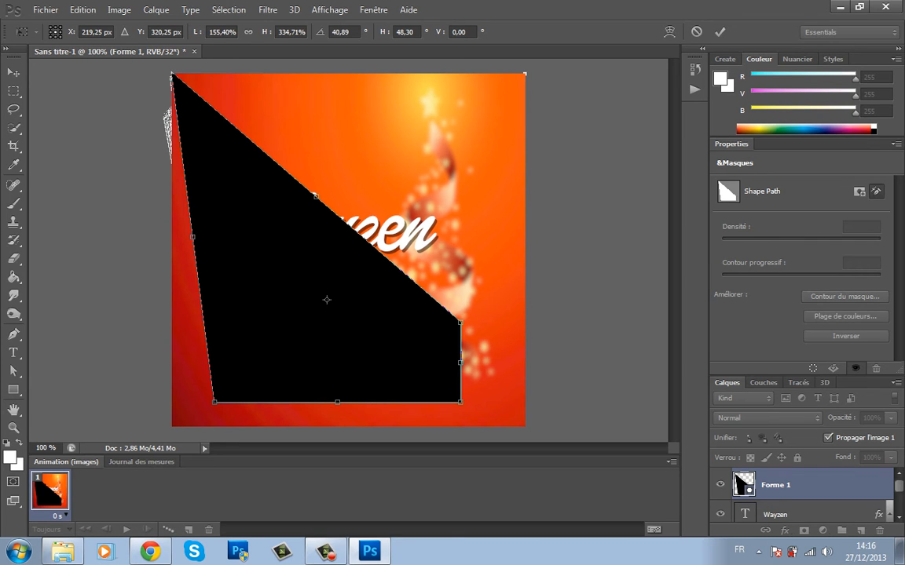
pyautogui.moveTo(214, 401); pyautogui.dragTo(171, 428)
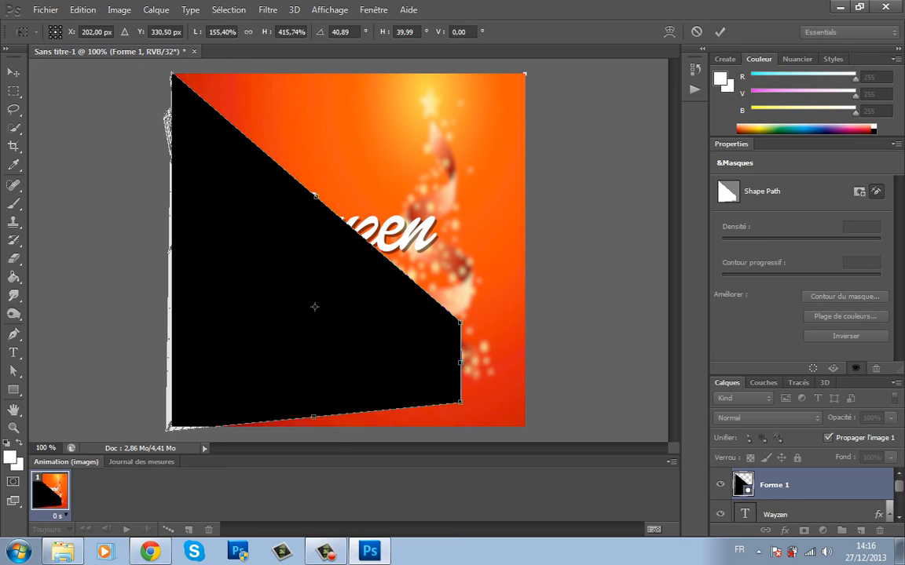
pyautogui.moveTo(314, 417); pyautogui.dragTo(335, 437)
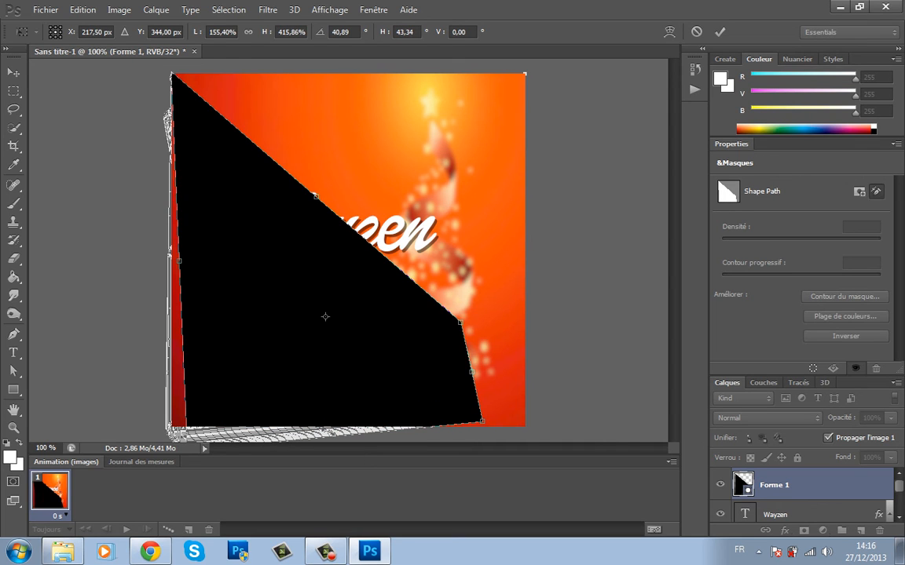
pyautogui.moveTo(460, 323); pyautogui.dragTo(443, 341)
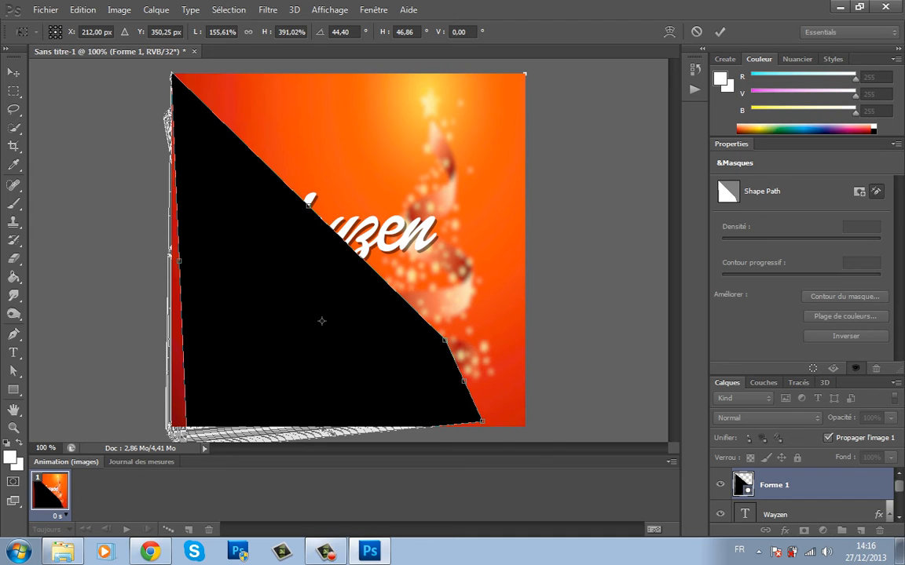
pyautogui.moveTo(482, 422); pyautogui.dragTo(566, 435)
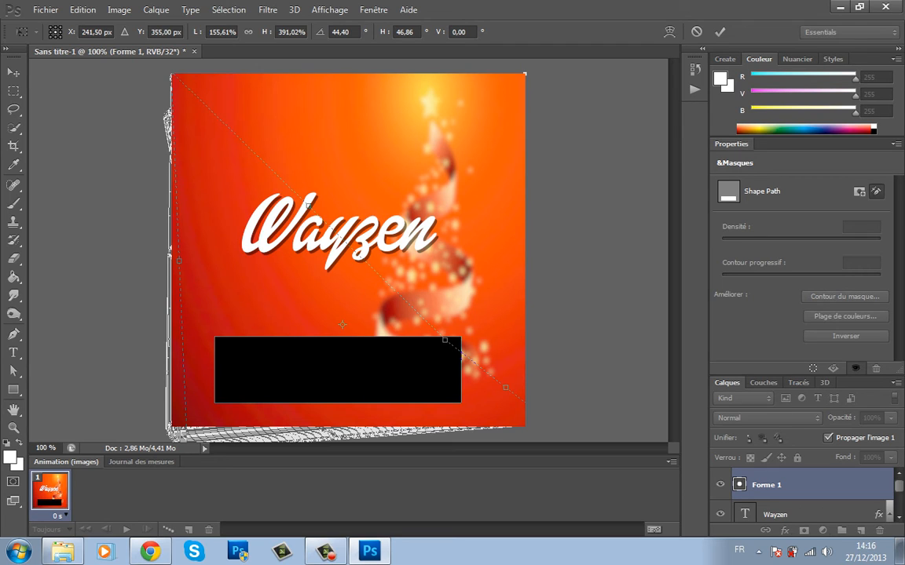
pyautogui.moveTo(506, 387); pyautogui.dragTo(493, 379)
pyautogui.moveTo(493, 379); pyautogui.dragTo(506, 316)
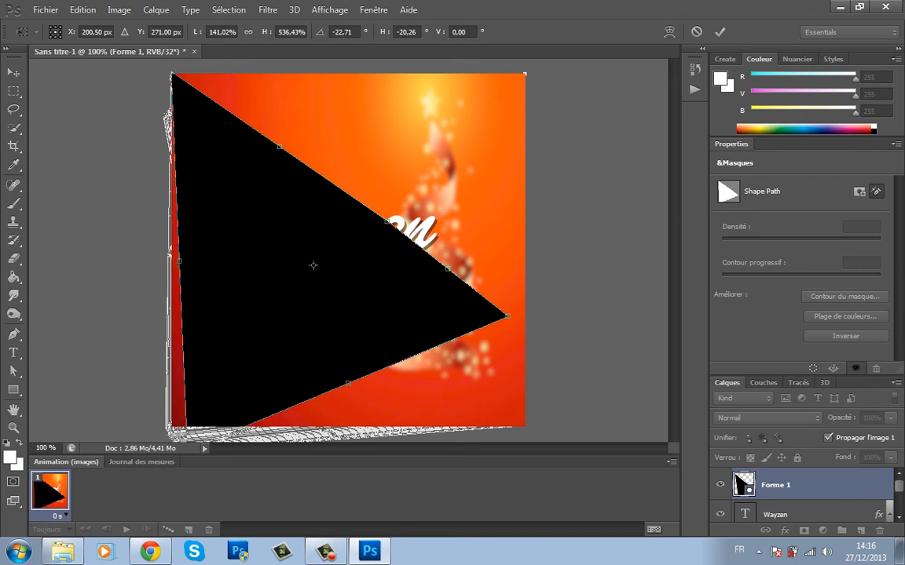
pyautogui.moveTo(203, 313); pyautogui.dragTo(222, 275)
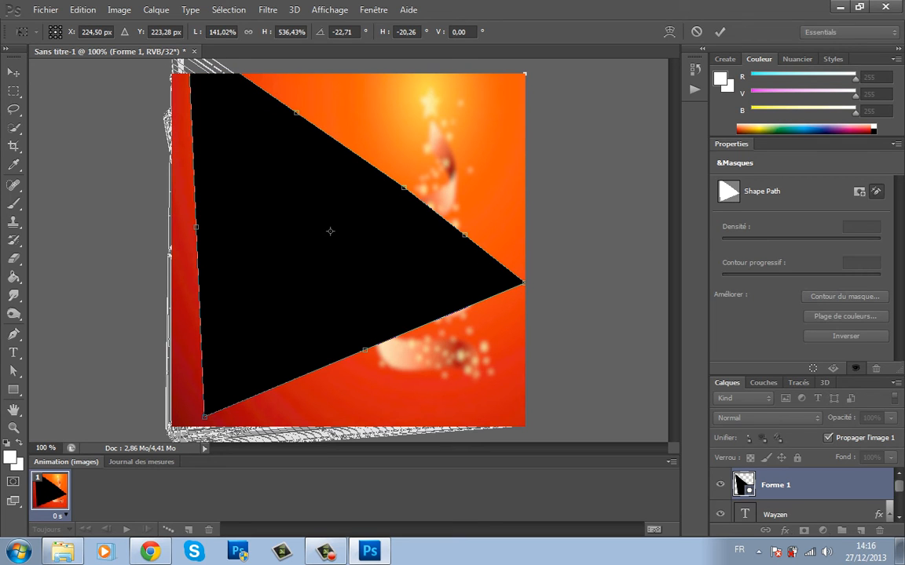
pyautogui.moveTo(204, 416); pyautogui.dragTo(171, 428)
pyautogui.moveTo(225, 330); pyautogui.dragTo(245, 406)
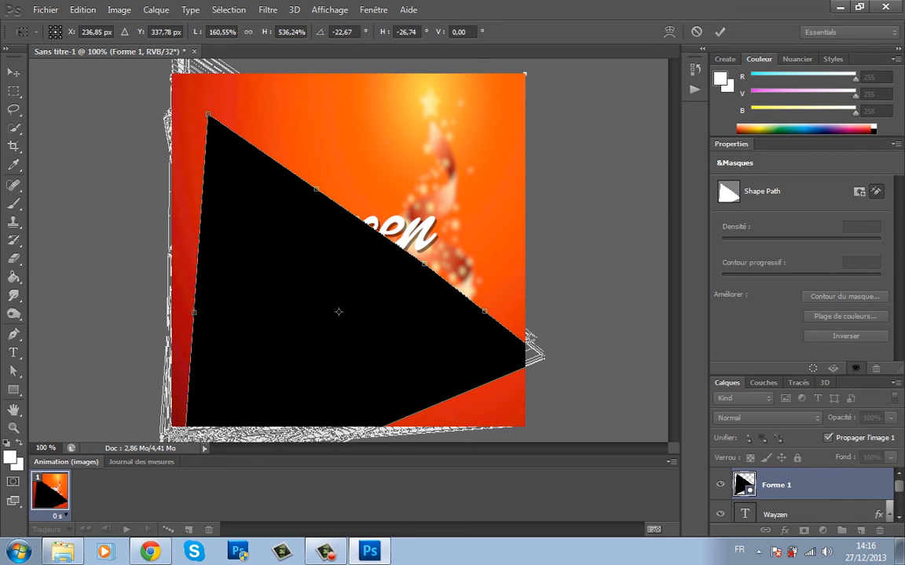
pyautogui.moveTo(207, 115); pyautogui.dragTo(171, 73)
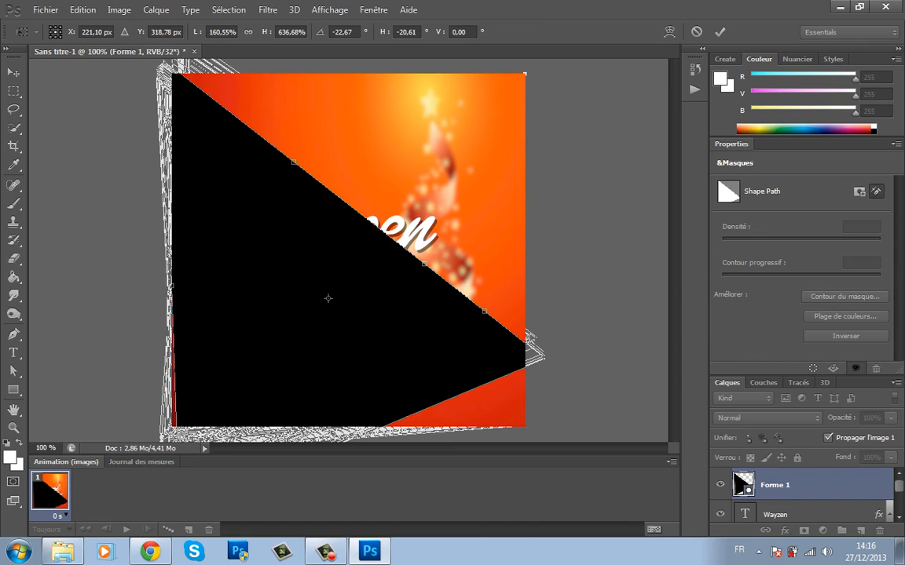
pyautogui.moveTo(271, 342); pyautogui.dragTo(249, 328)
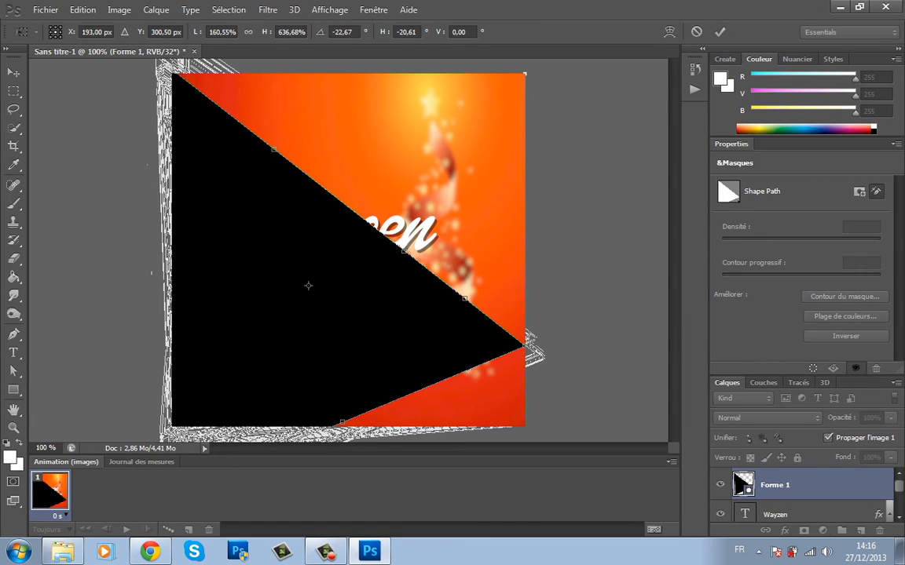
pyautogui.moveTo(343, 422); pyautogui.dragTo(371, 437)
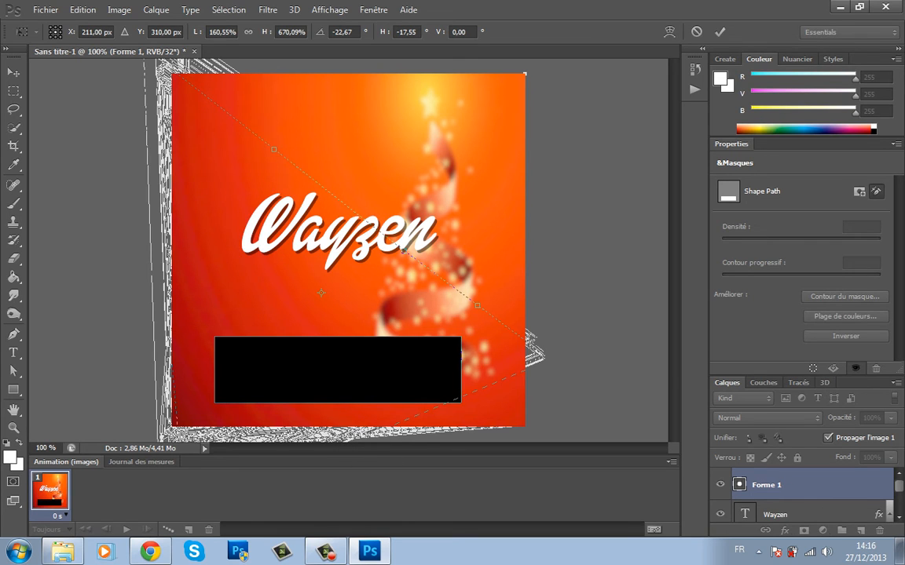
pyautogui.moveTo(477, 305); pyautogui.dragTo(449, 303)
pyautogui.click(13, 73)
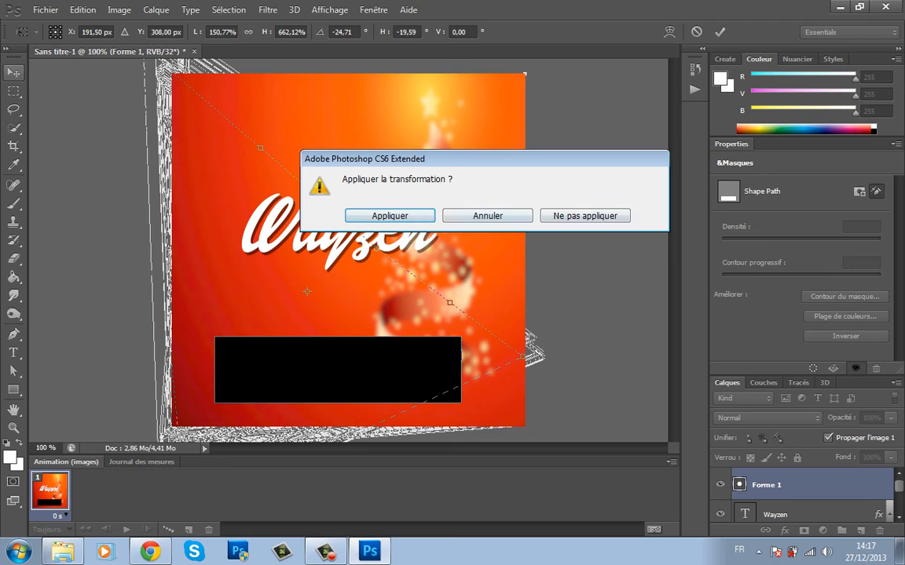
pyautogui.click(585, 216)
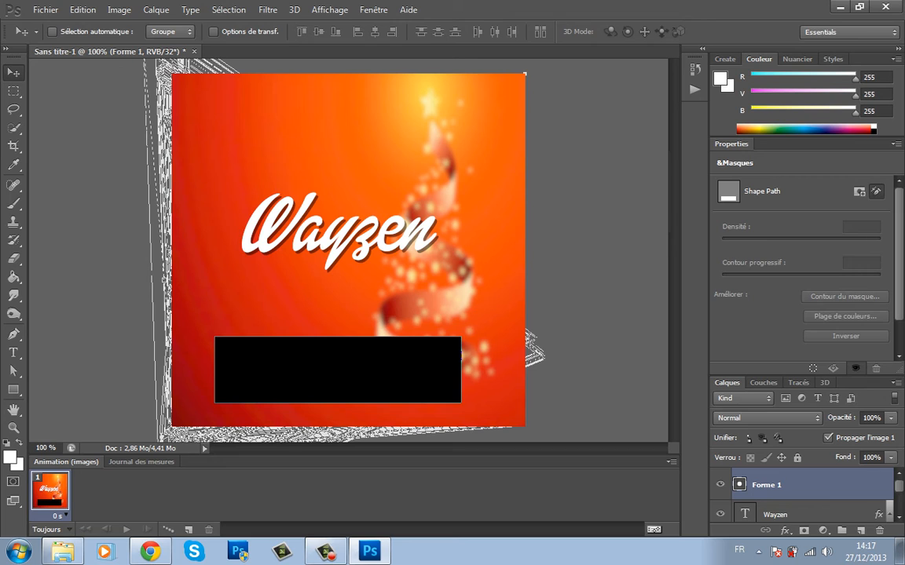
# Distort the black rectangle into a triangle covering the canvas's lower-left half, split along the diagonal, and apply the transformation.
pyautogui.hotkey('ctrl', 't')
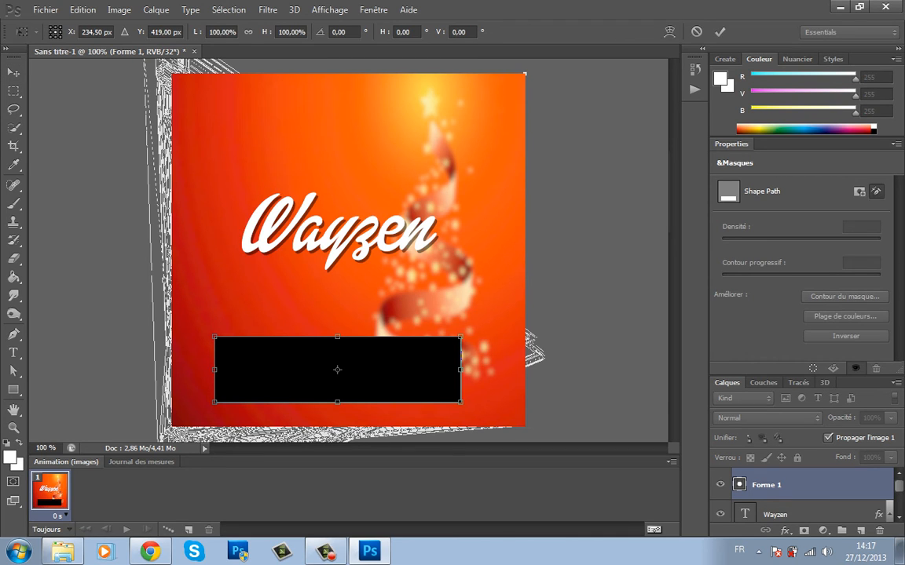
pyautogui.moveTo(337, 337); pyautogui.dragTo(349, 73)
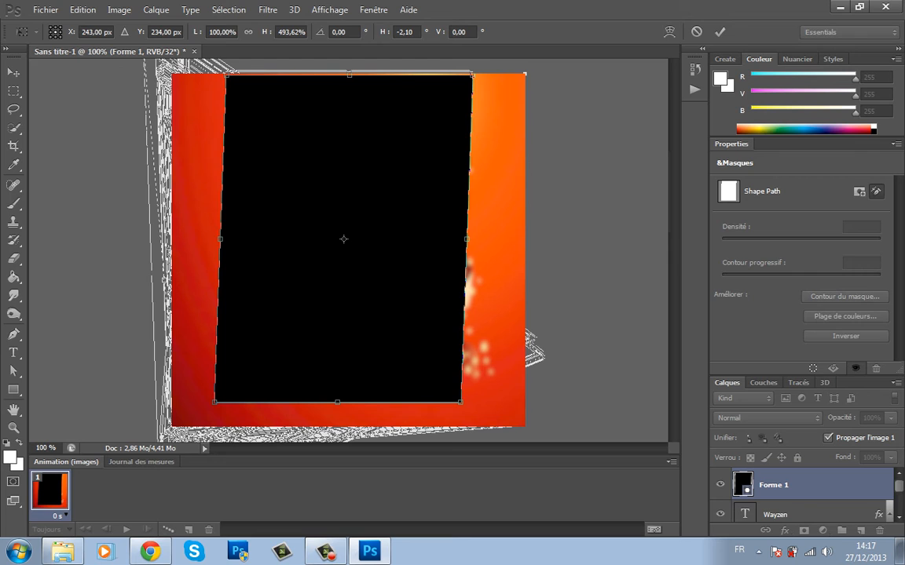
pyautogui.moveTo(226, 74); pyautogui.dragTo(173, 75)
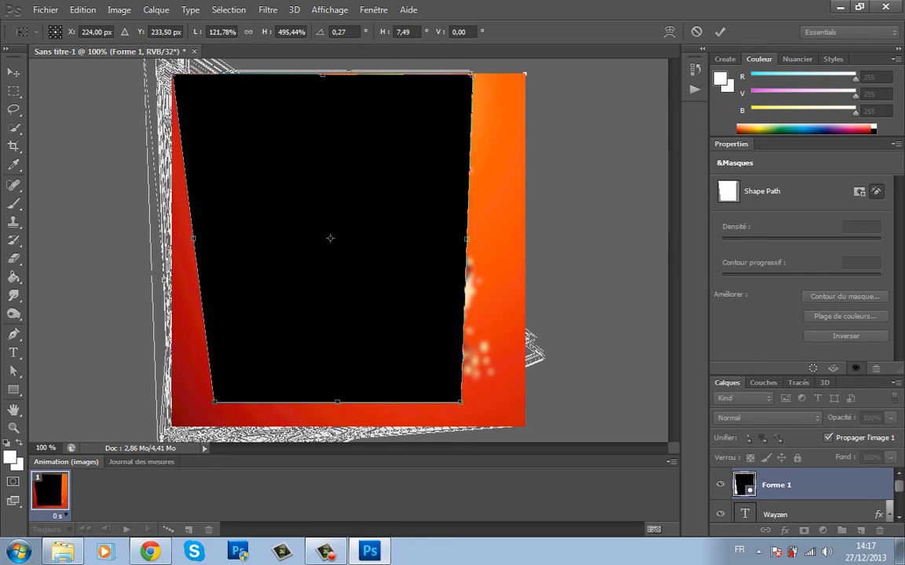
pyautogui.moveTo(213, 402); pyautogui.dragTo(171, 428)
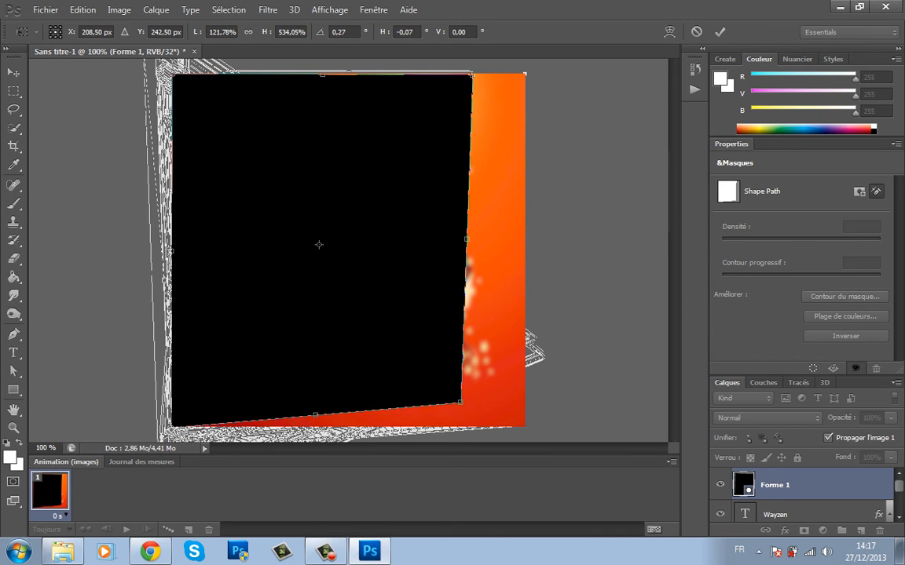
pyautogui.moveTo(460, 401); pyautogui.dragTo(524, 428)
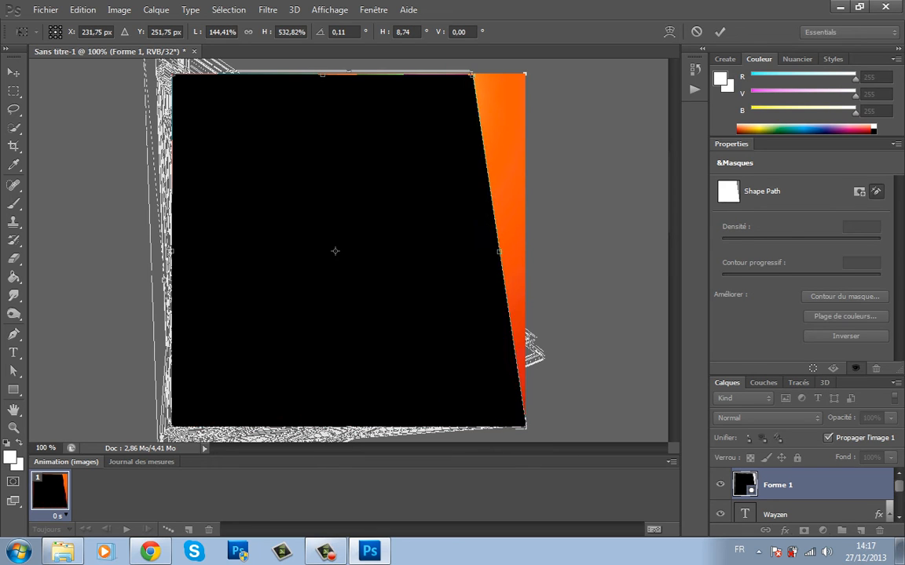
pyautogui.moveTo(472, 75); pyautogui.dragTo(364, 259)
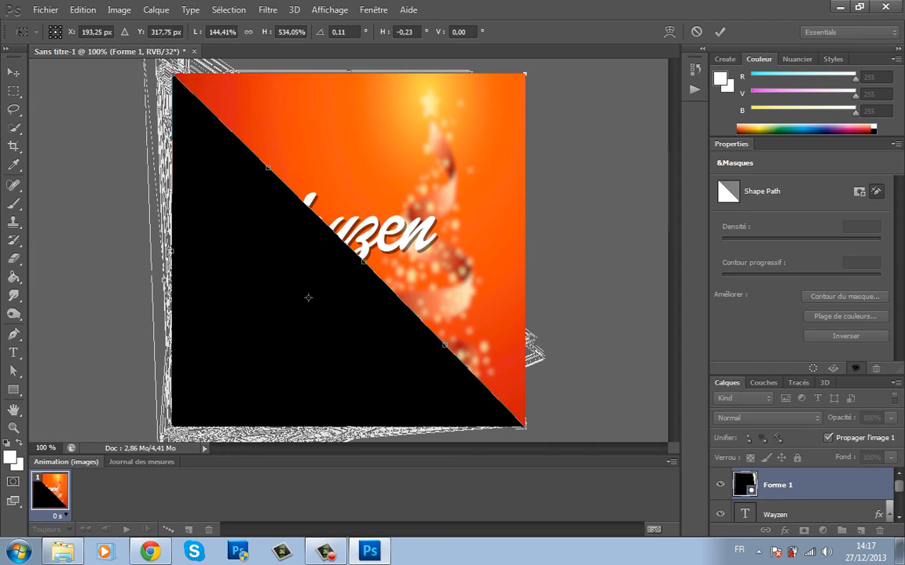
pyautogui.press('v')
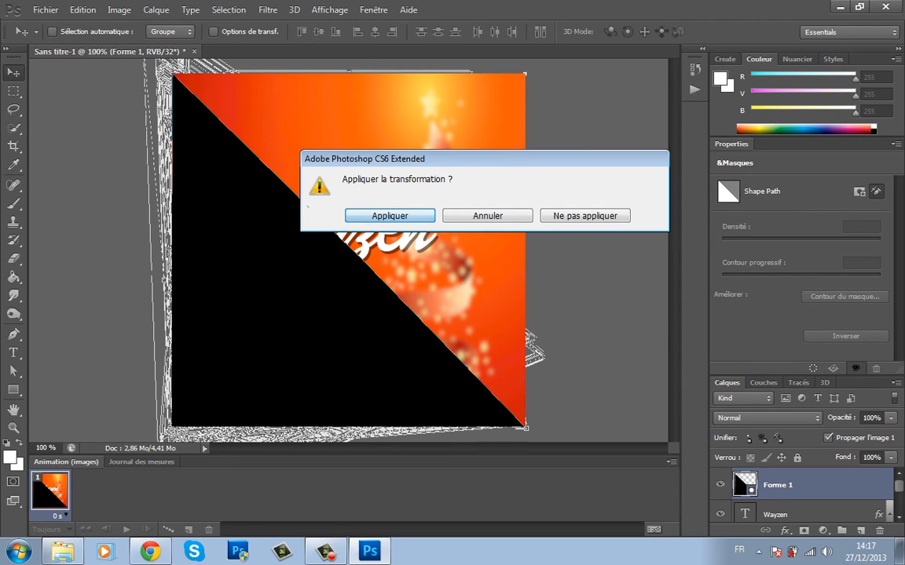
pyautogui.press('Return')
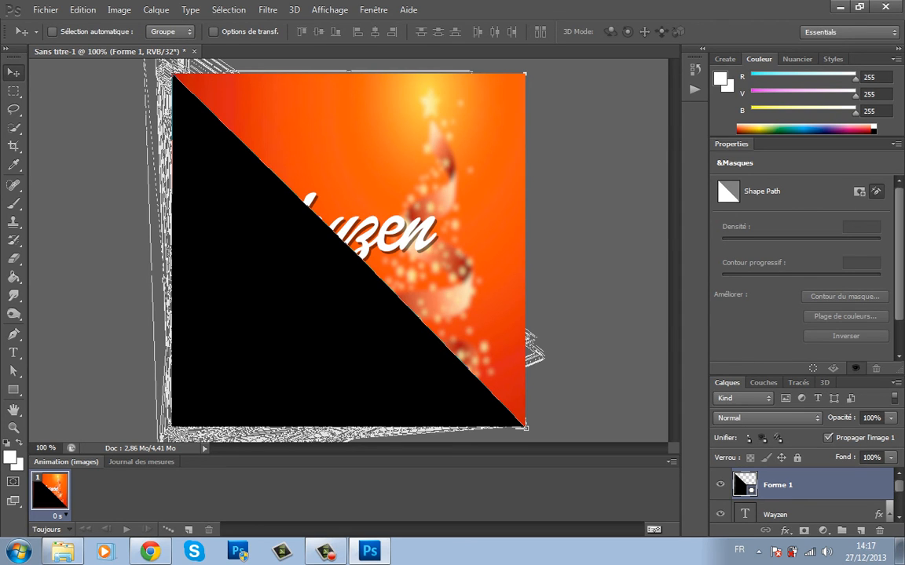
# Set the opacity of the black triangle's layer to 10%.
pyautogui.click(871, 419)
pyautogui.write('10')
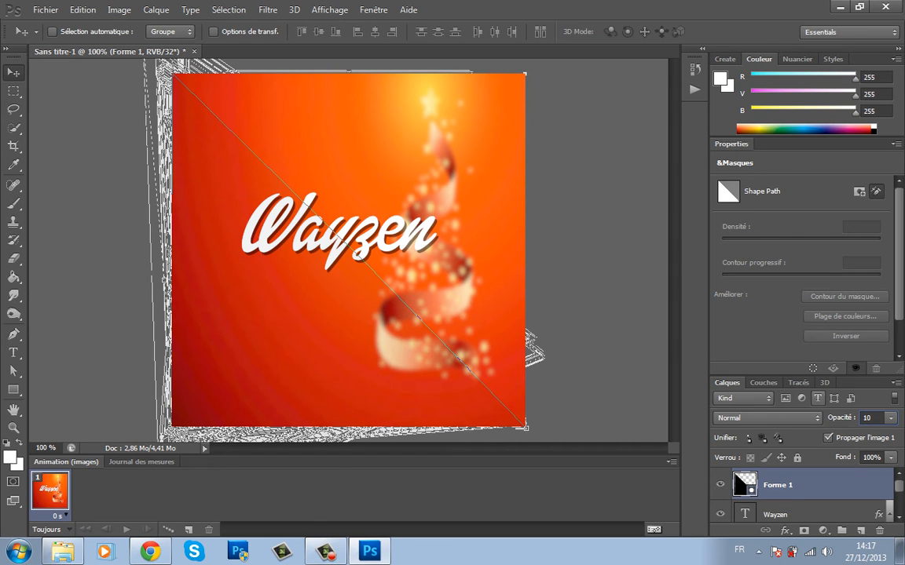
# Try an opacity of 20% on the black triangle's layer, then raise it to 45%.
pyautogui.press('Return')
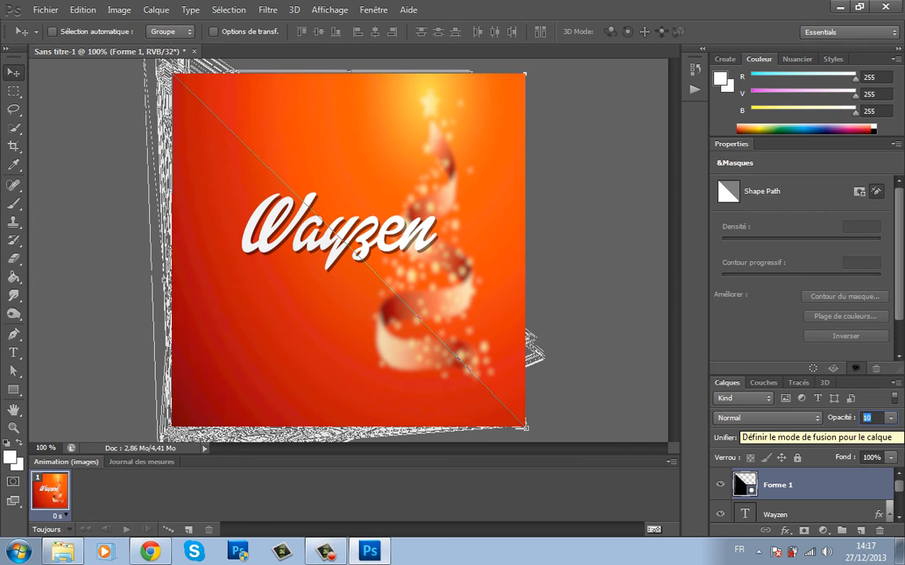
pyautogui.write('20')
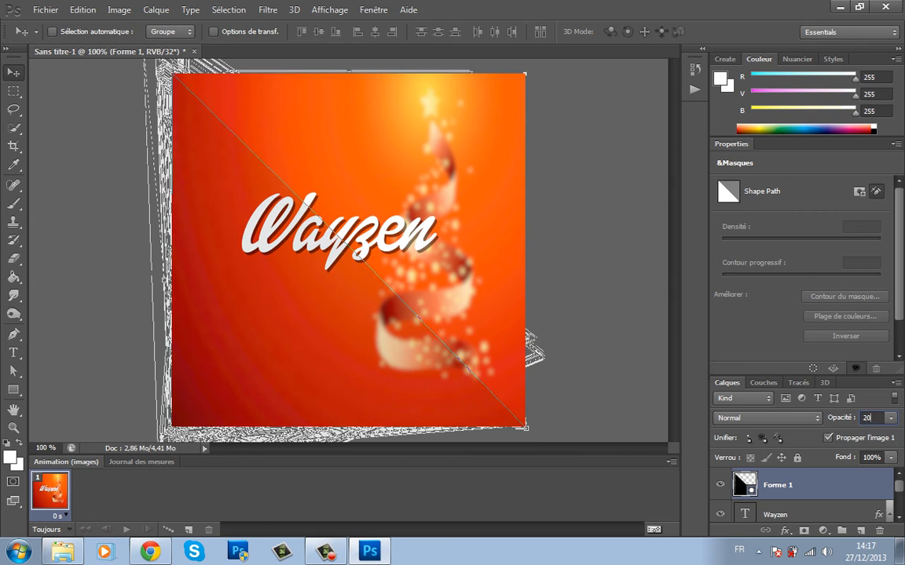
pyautogui.press('BackSpace')
pyautogui.press('BackSpace')
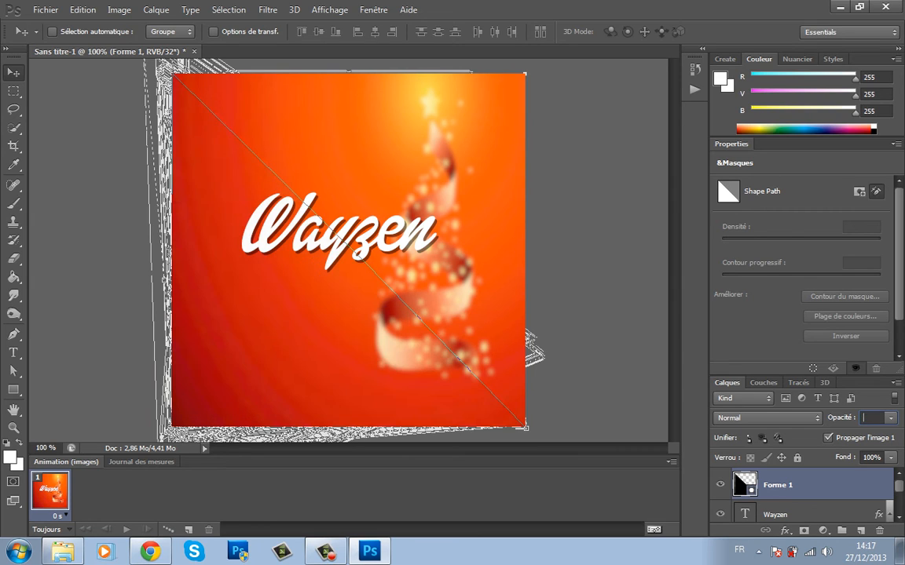
pyautogui.write('45')
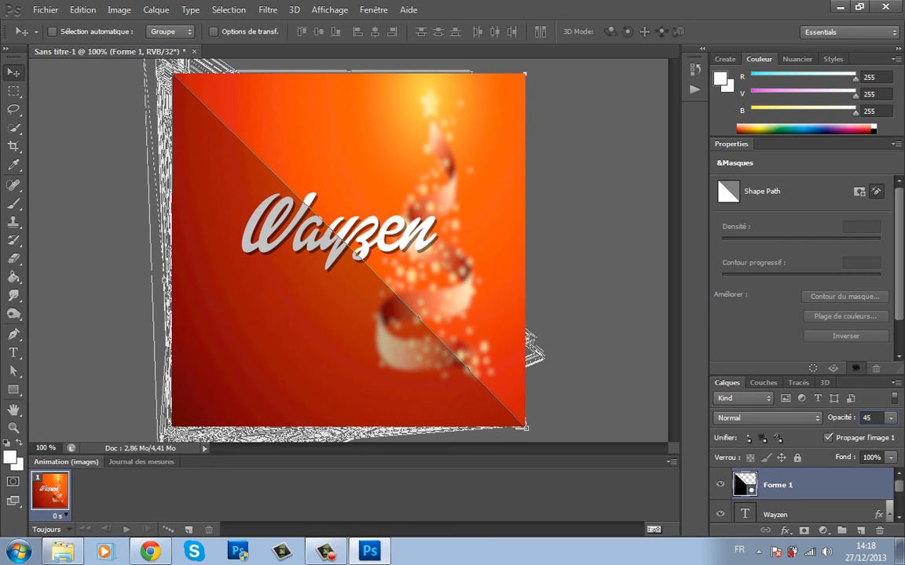
# Place the "bonnet Noël" image from the GFX Pack folder into the composition.
pyautogui.click(46, 10)
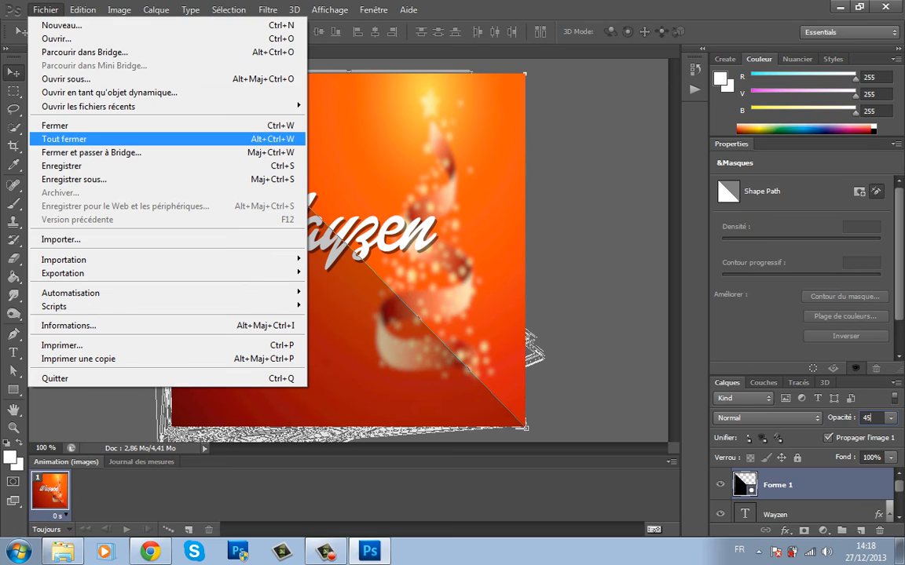
pyautogui.click(78, 239)
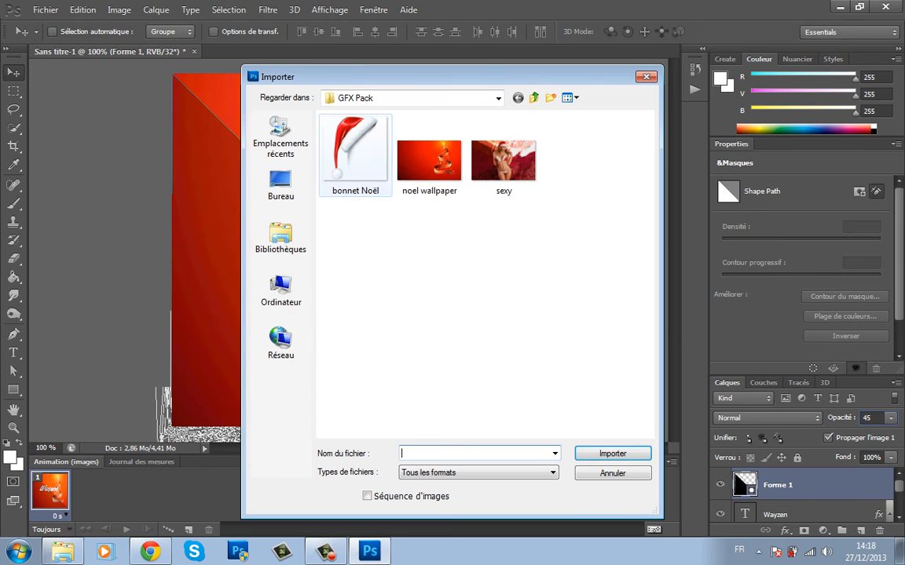
pyautogui.doubleClick(355, 153)
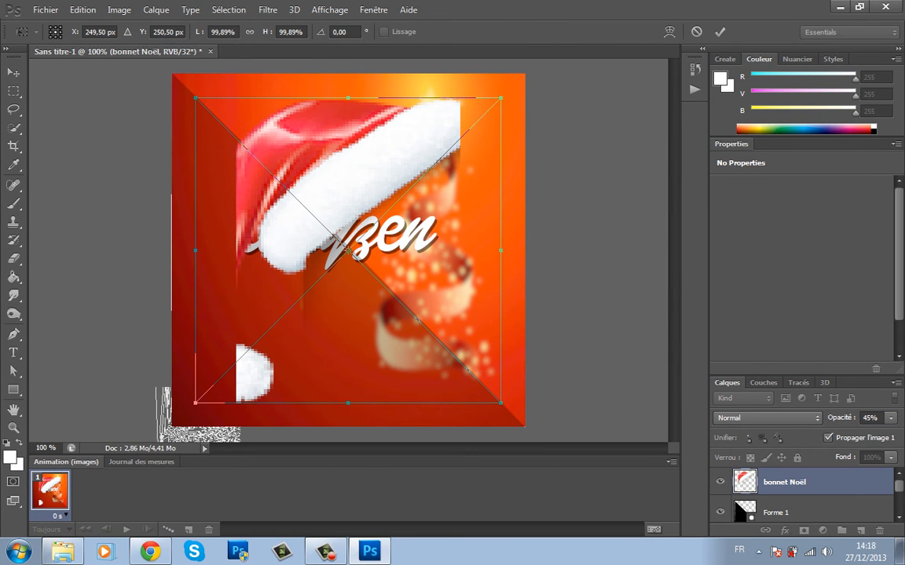
# Shrink the Santa hat to about 19.6% width and 23.3% height, position it over the upper-left of the "W", and apply the placement.
pyautogui.moveTo(500, 98); pyautogui.dragTo(254, 329)
pyautogui.moveTo(236, 371); pyautogui.dragTo(290, 310)
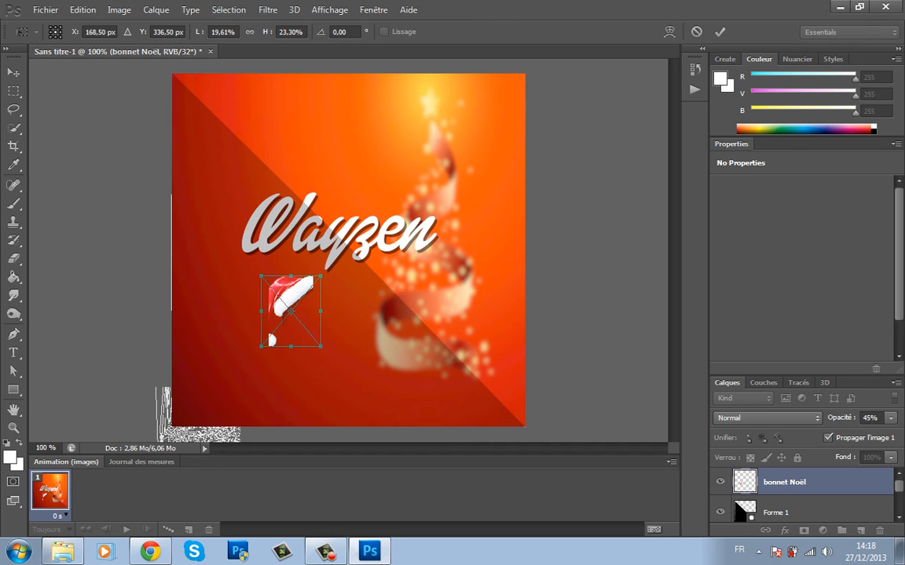
pyautogui.moveTo(290, 311); pyautogui.dragTo(260, 215)
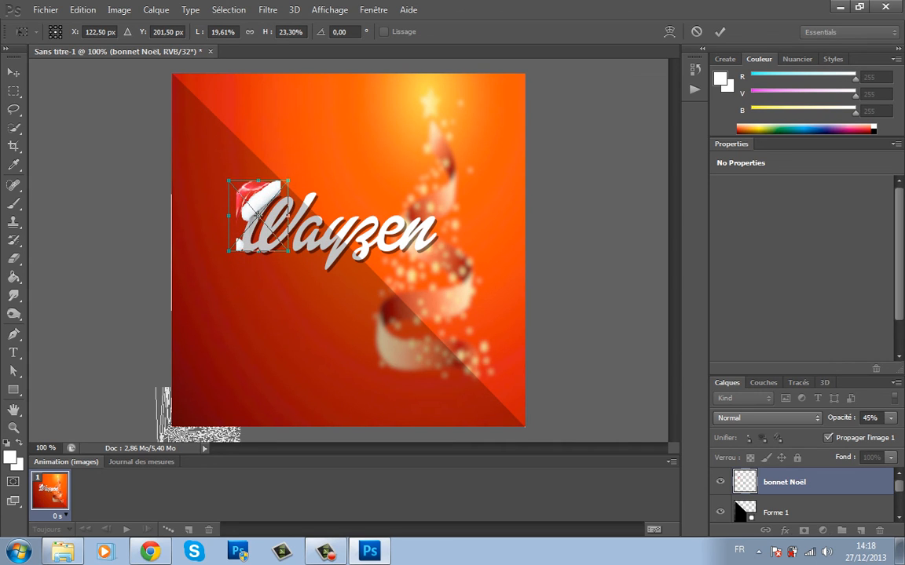
pyautogui.press('m')
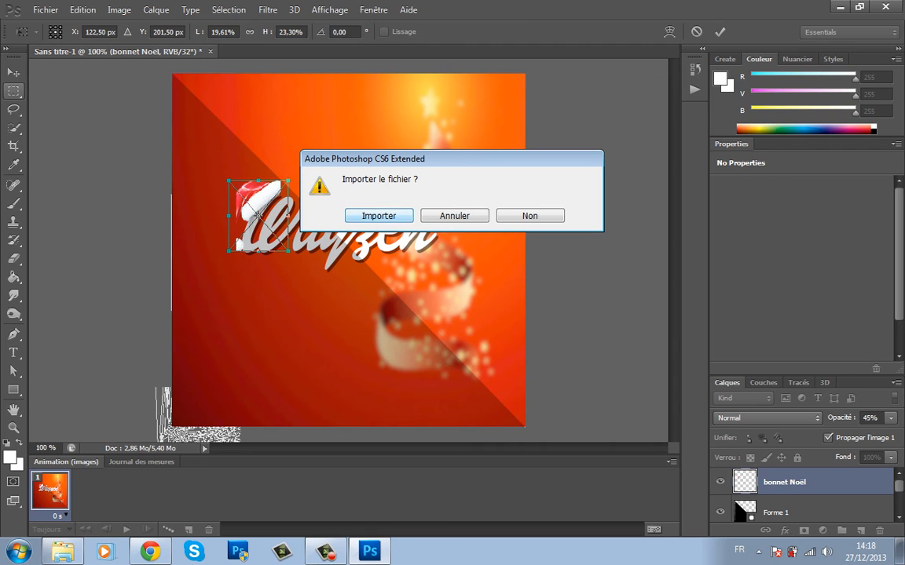
pyautogui.press('Return')
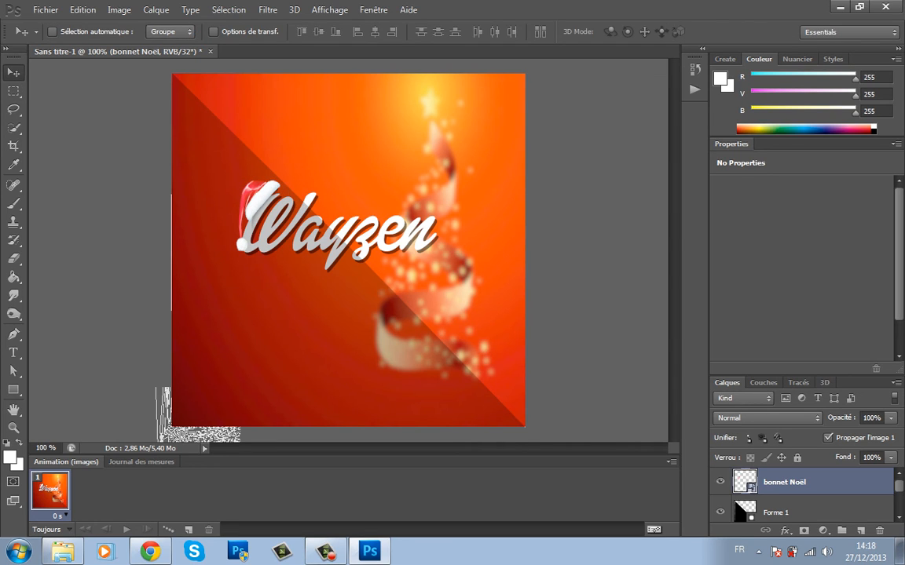
# Move the triangle's layer above the hat layer, and nudge the hat slightly down and left against the "W".
pyautogui.moveTo(785, 513); pyautogui.dragTo(785, 481)
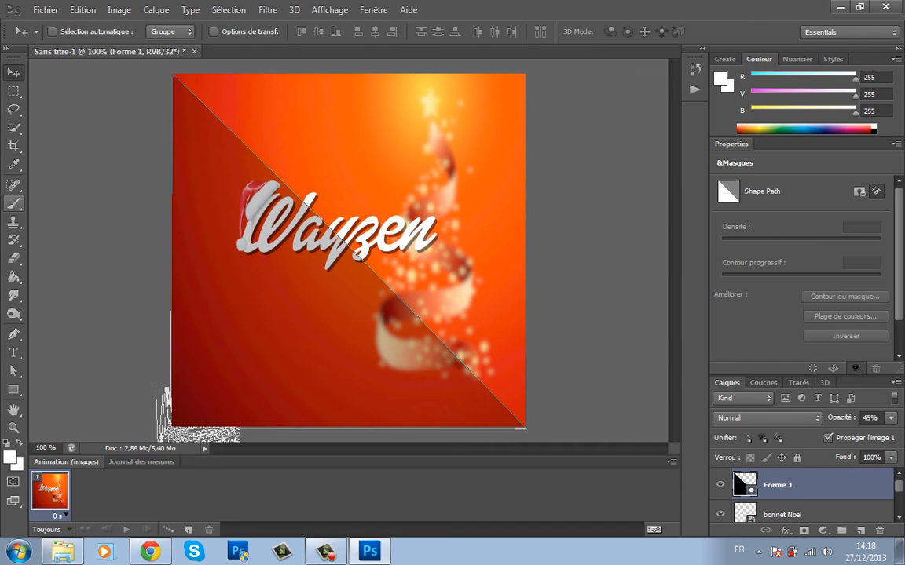
pyautogui.click(782, 512)
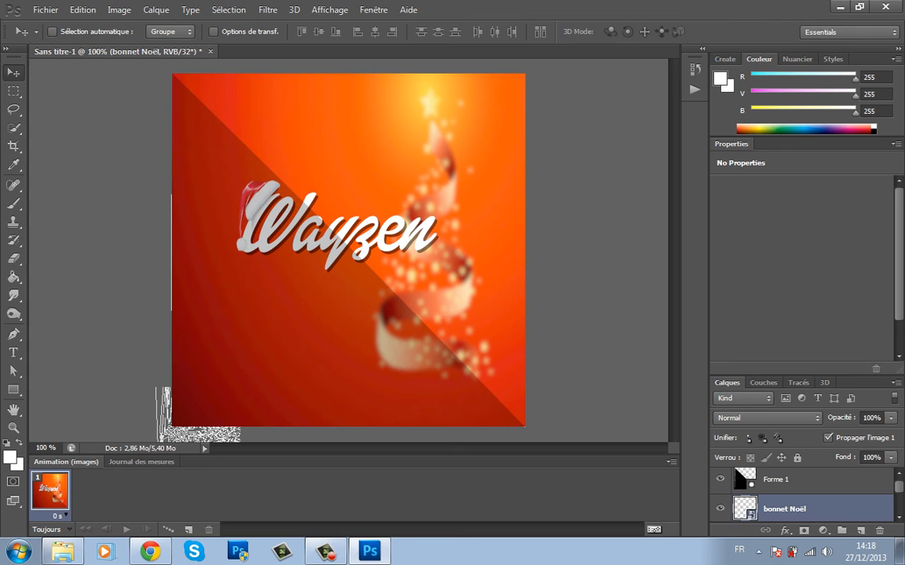
pyautogui.moveTo(260, 202)
pyautogui.mouseDown()
pyautogui.moveTo(202, 236)
pyautogui.moveTo(264, 209)
pyautogui.moveTo(236, 198)
pyautogui.moveTo(265, 203)
pyautogui.mouseUp()
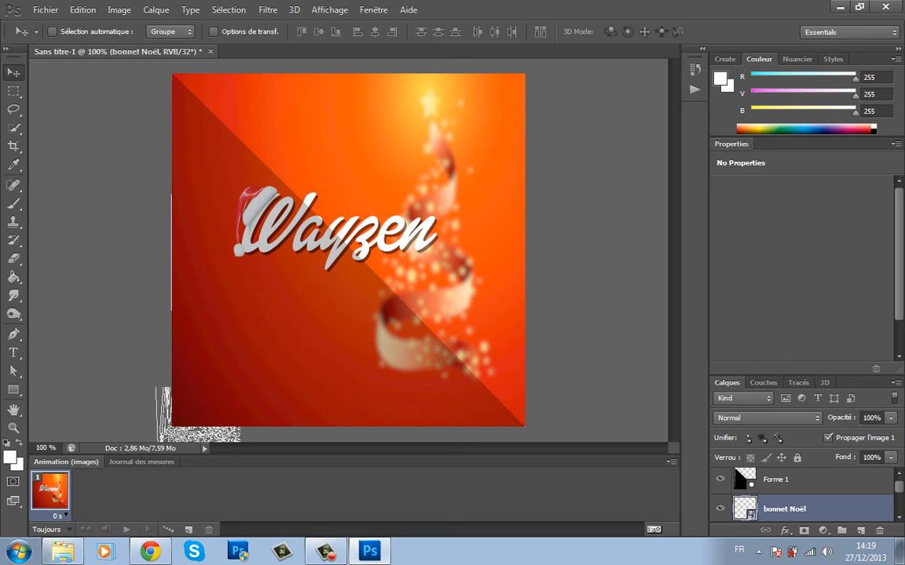
# Rotate the Santa hat by about 6.8 degrees clockwise, apply the transformation, and nudge the hat onto the tip of the "W".
pyautogui.click(83, 9)
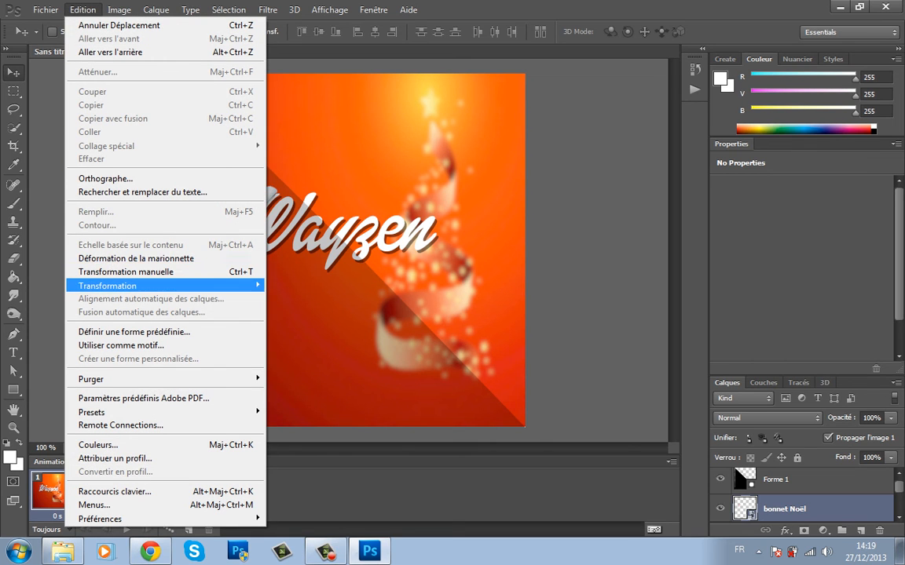
pyautogui.moveTo(157, 286)
pyautogui.click(293, 318)
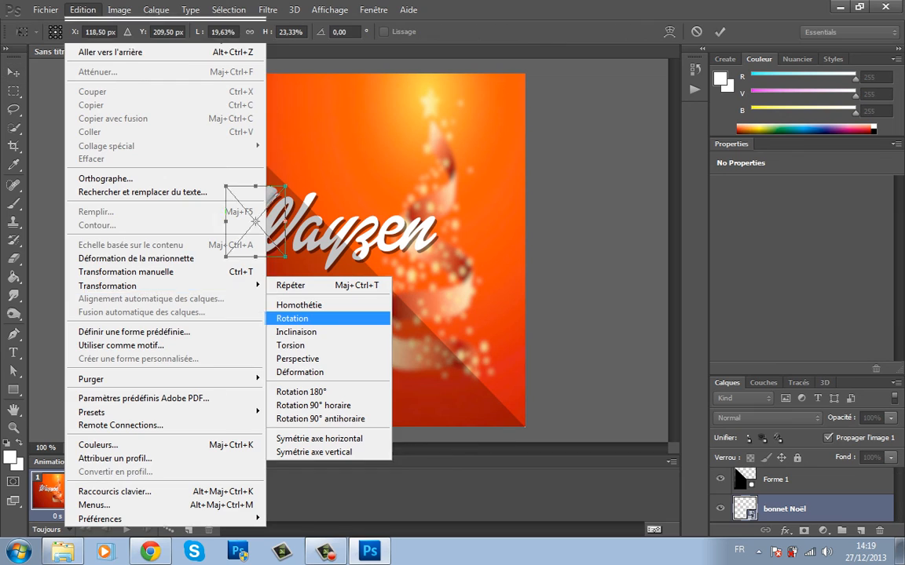
pyautogui.moveTo(287, 180); pyautogui.dragTo(293, 184)
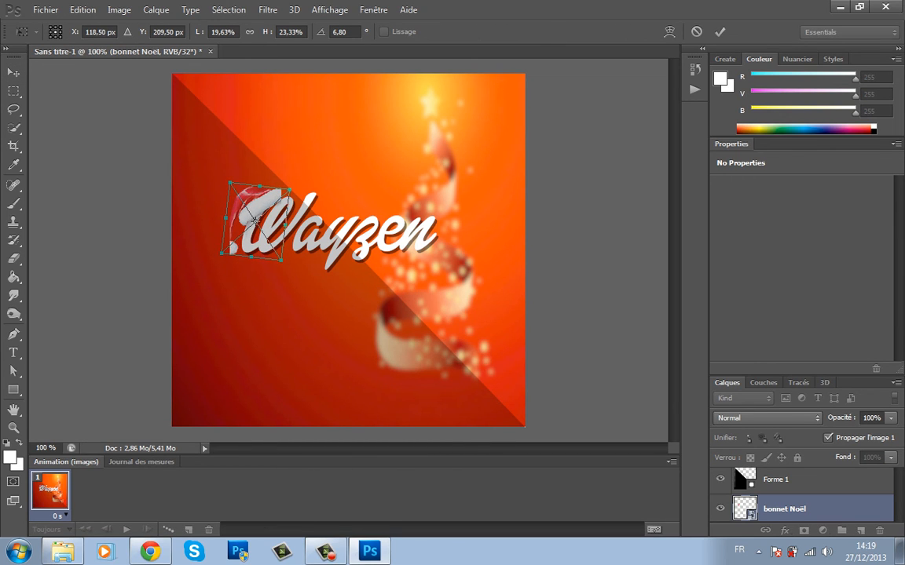
pyautogui.click(13, 72)
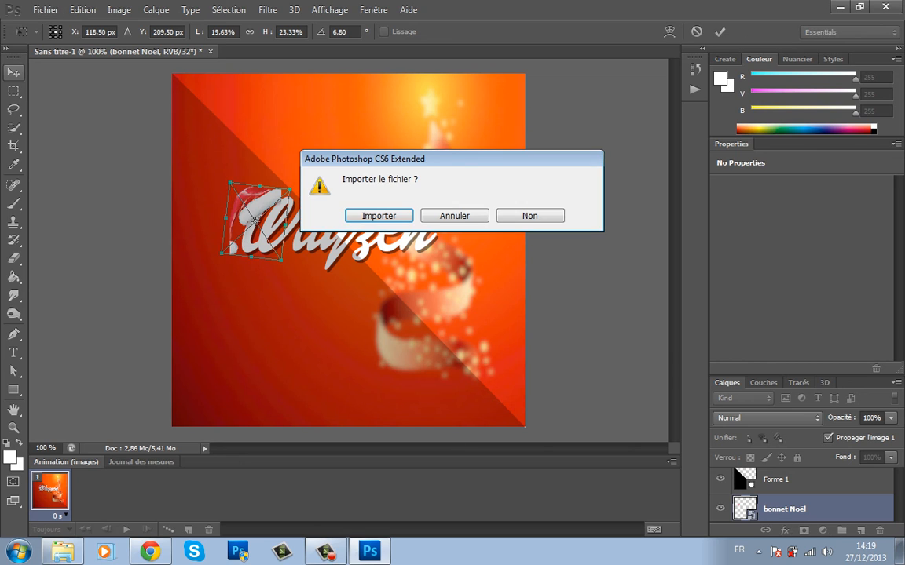
pyautogui.press('Return')
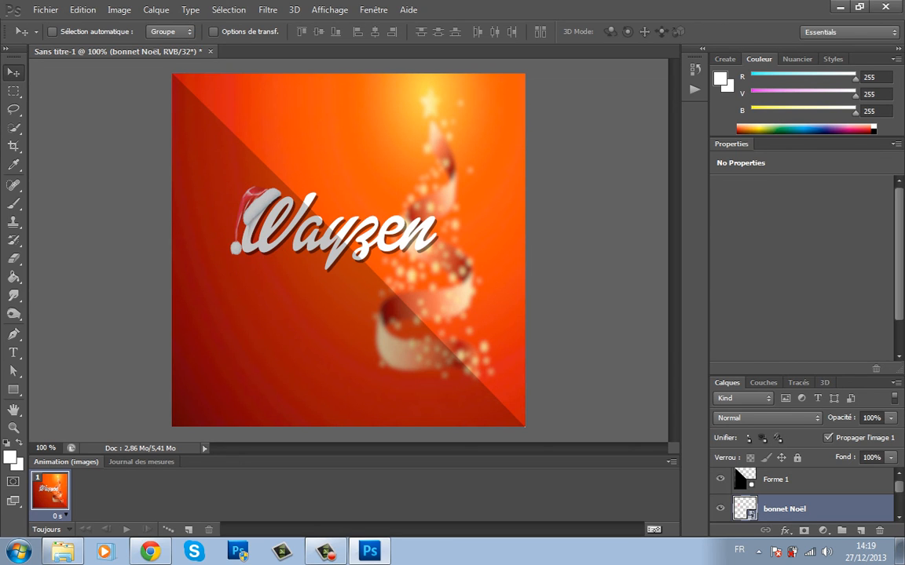
pyautogui.moveTo(264, 211)
pyautogui.mouseDown()
pyautogui.moveTo(275, 182)
pyautogui.moveTo(267, 211)
pyautogui.mouseUp()
pyautogui.moveTo(267, 206)
pyautogui.mouseDown()
pyautogui.moveTo(276, 238)
pyautogui.moveTo(245, 209)
pyautogui.moveTo(269, 209)
pyautogui.mouseUp()
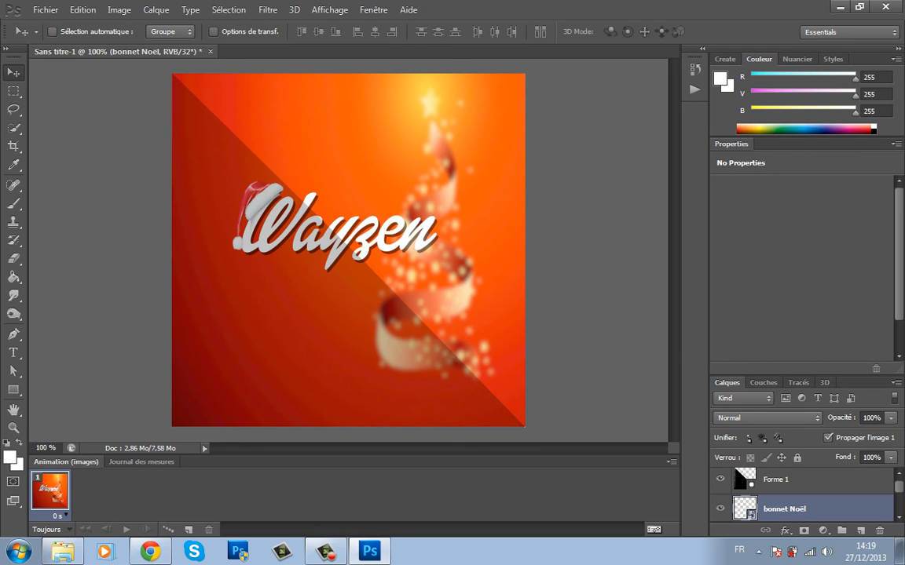
# Set the opacity of the black triangle's layer to 26% after trying 32%, and reselect the hat layer.
pyautogui.click(795, 481)
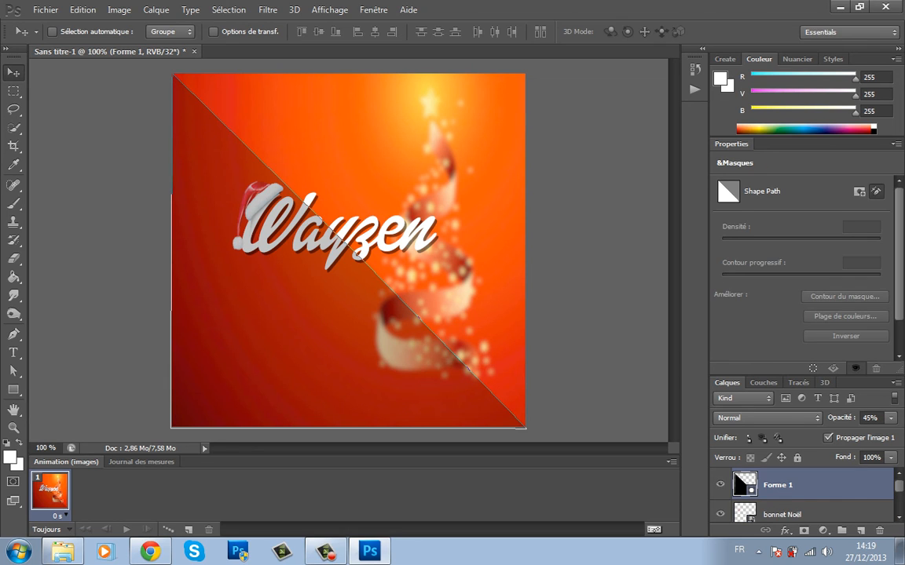
pyautogui.doubleClick(867, 418)
pyautogui.write('32')
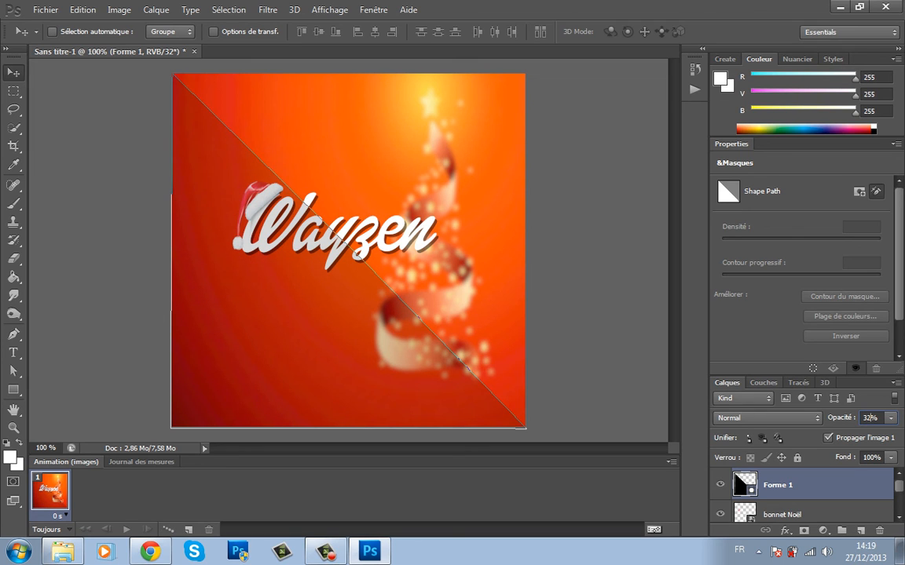
pyautogui.press('Return')
pyautogui.write('26')
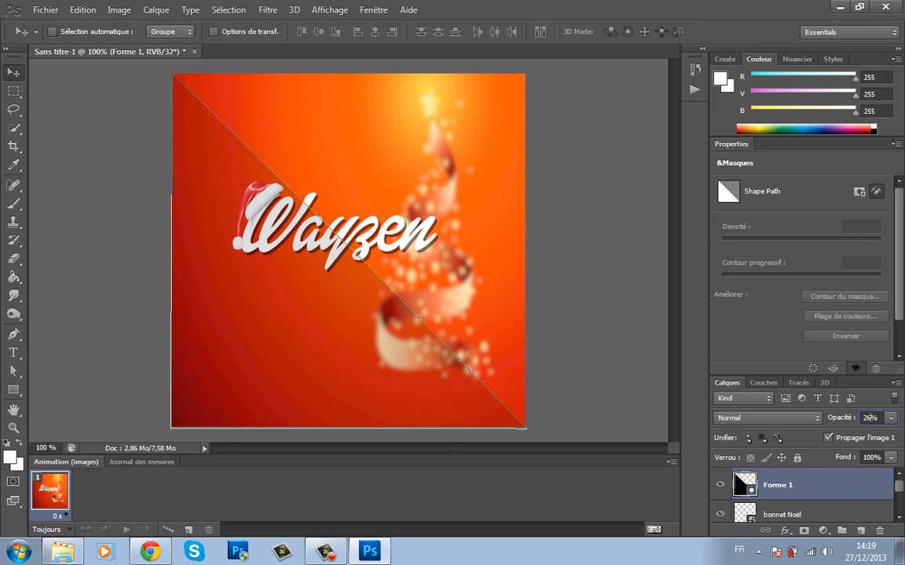
pyautogui.click(14, 91)
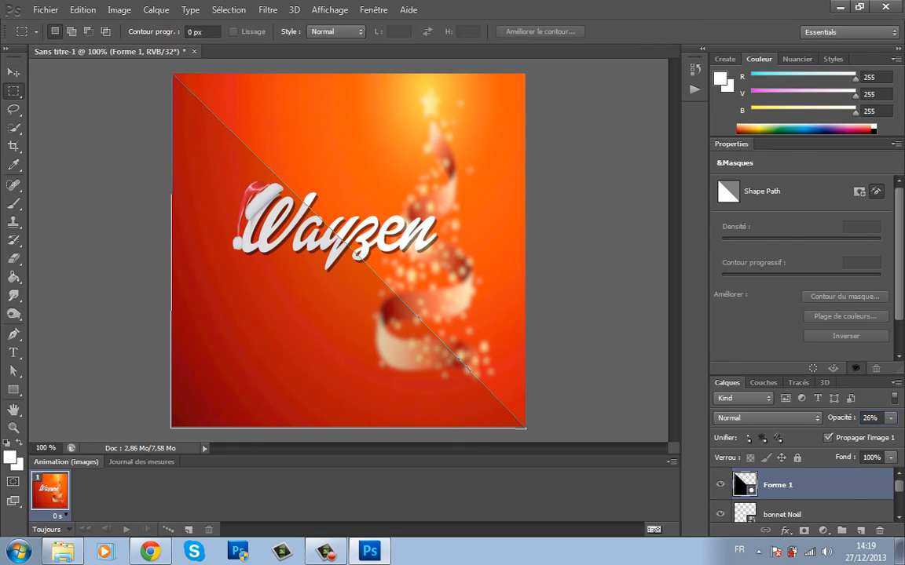
pyautogui.click(14, 72)
pyautogui.click(812, 515)
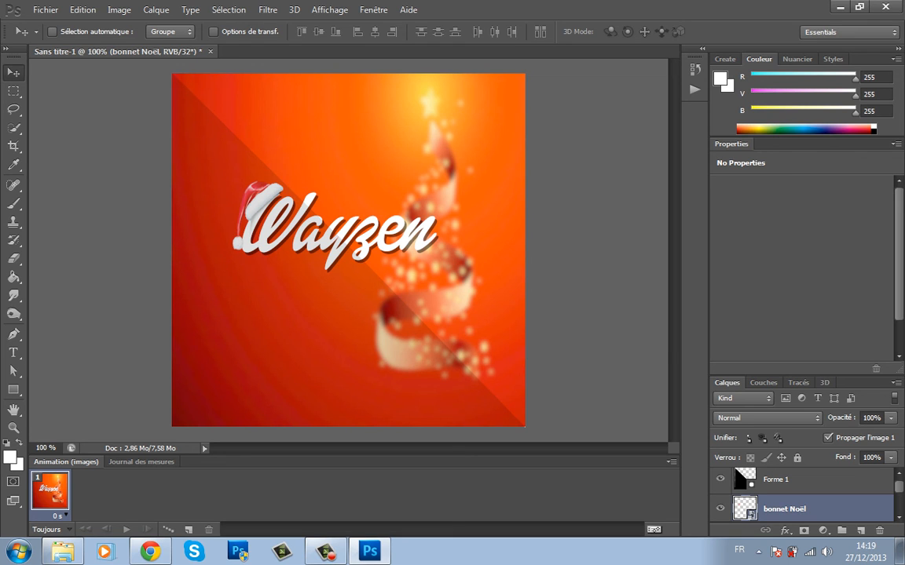
pyautogui.click(45, 9)
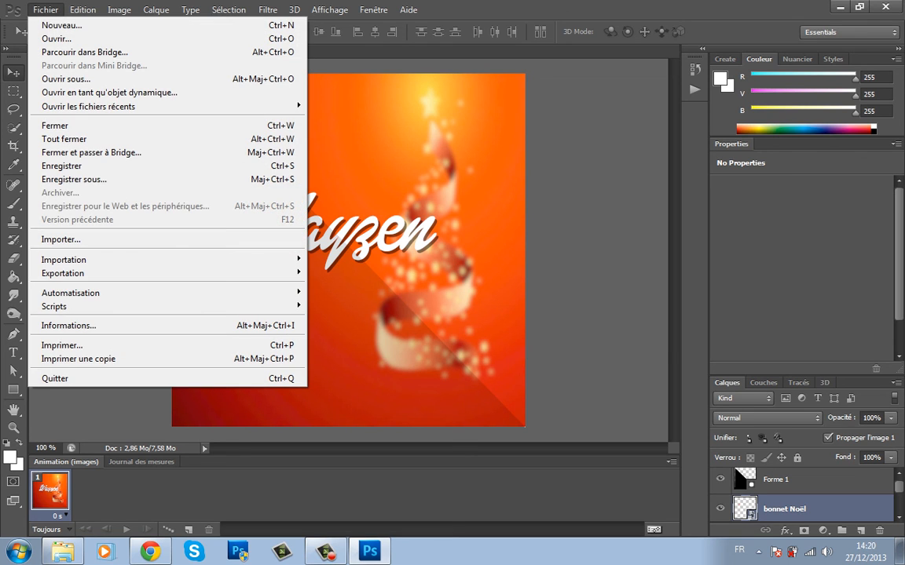
pyautogui.click(86, 180)
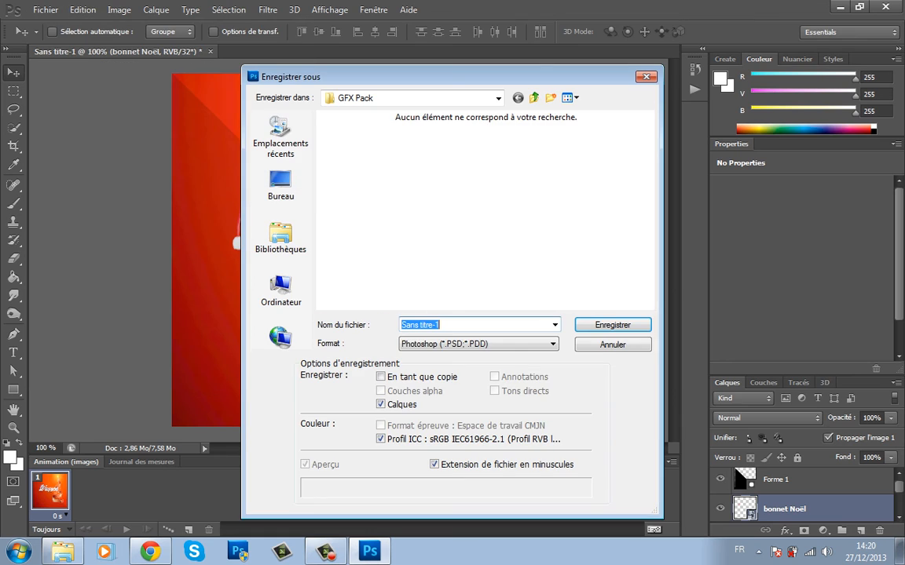
pyautogui.click(481, 344)
pyautogui.click(480, 344)
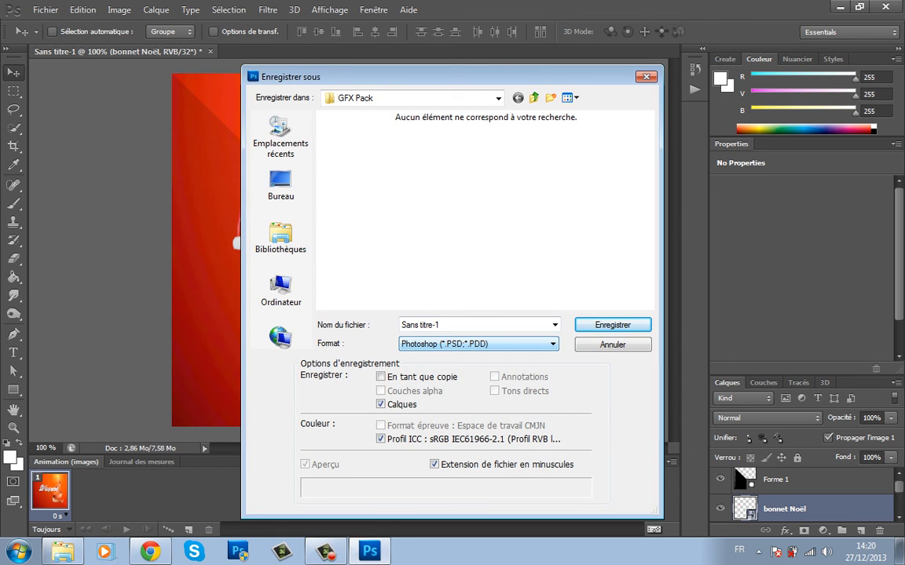
pyautogui.click(481, 344)
pyautogui.click(481, 344)
pyautogui.click(480, 344)
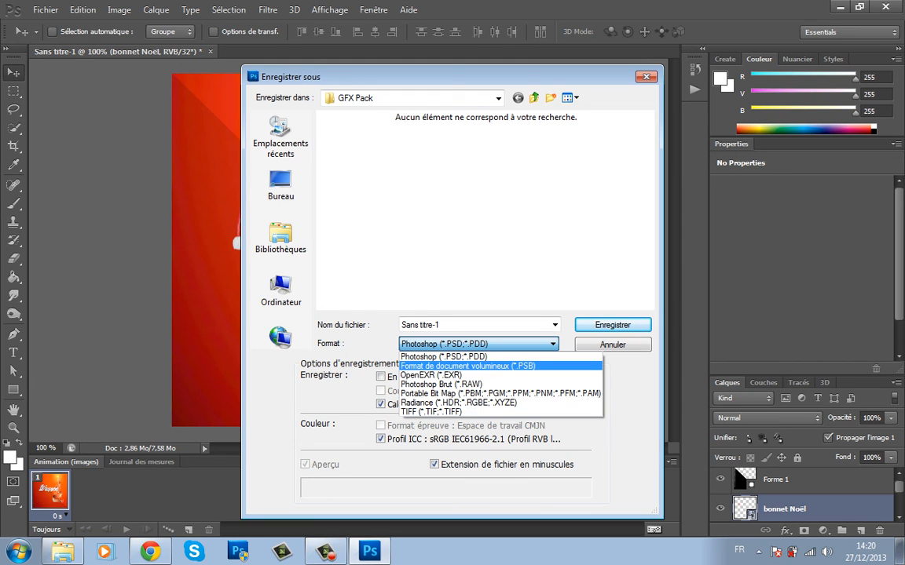
pyautogui.click(444, 356)
pyautogui.moveTo(444, 325); pyautogui.dragTo(400, 325)
pyautogui.click(280, 186)
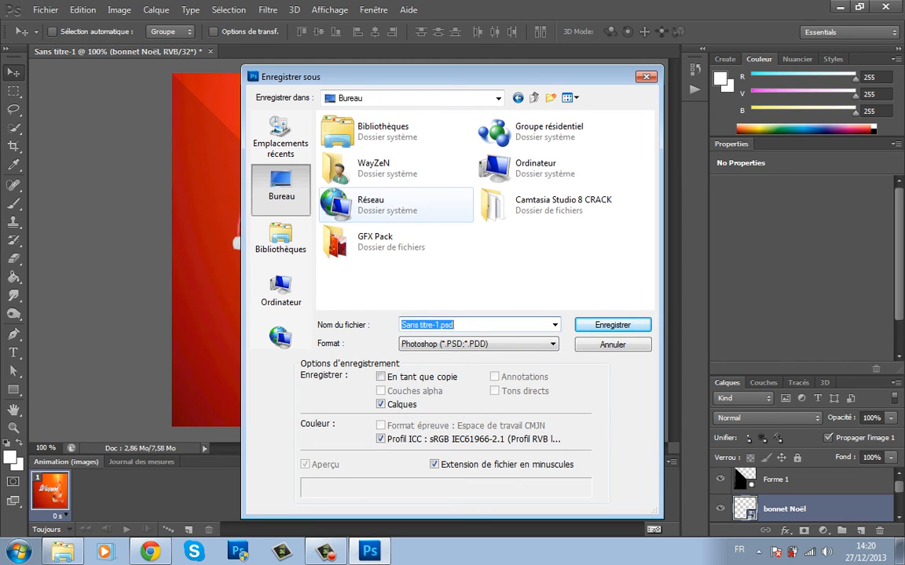
pyautogui.click(647, 77)
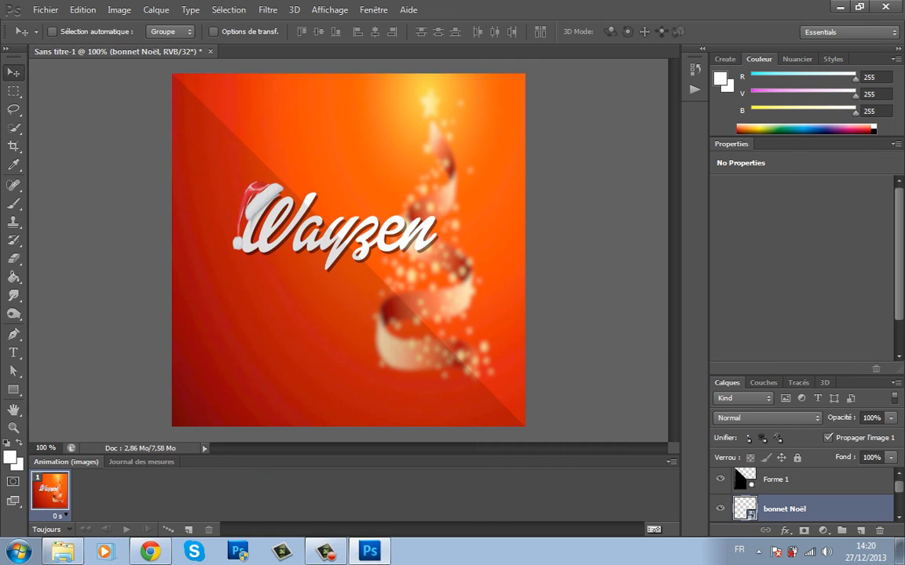
# Switch to the Windows desktop and set the Wallpaper image as the desktop background.
pyautogui.click(840, 7)
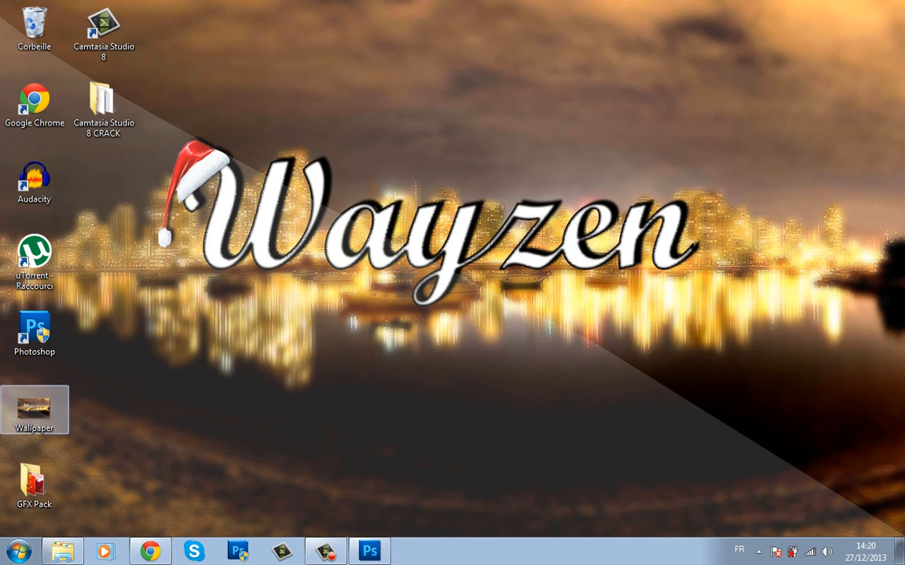
pyautogui.rightClick(29, 402)
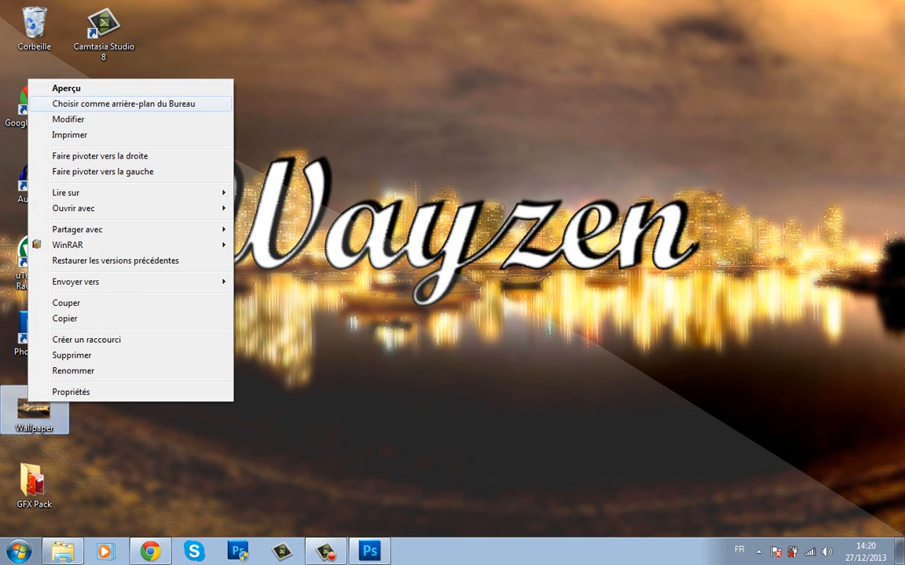
pyautogui.click(124, 103)
pyautogui.moveTo(173, 121); pyautogui.dragTo(351, 309)
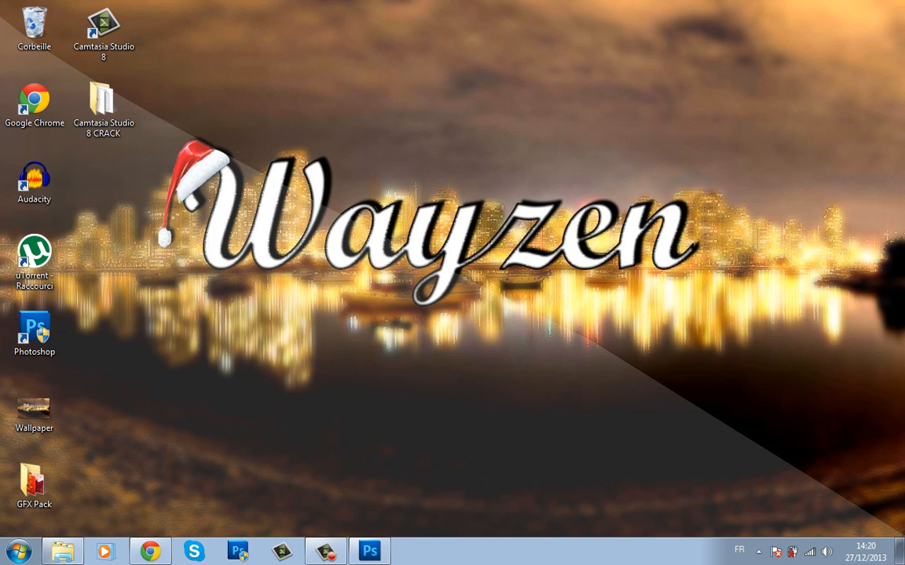
# Examine the screen resolution in the Windows display settings and close the window.
pyautogui.rightClick(274, 161)
pyautogui.click(332, 315)
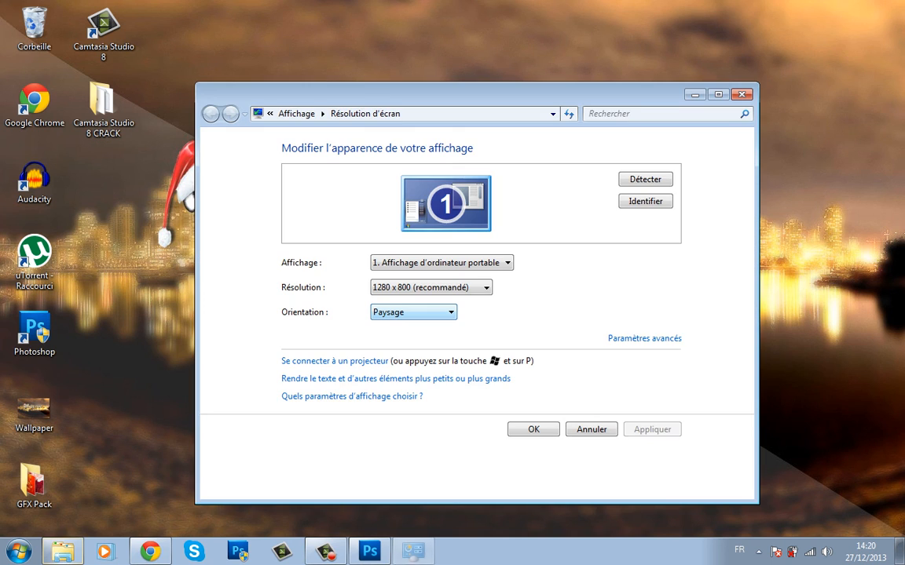
pyautogui.moveTo(455, 93); pyautogui.dragTo(630, 53)
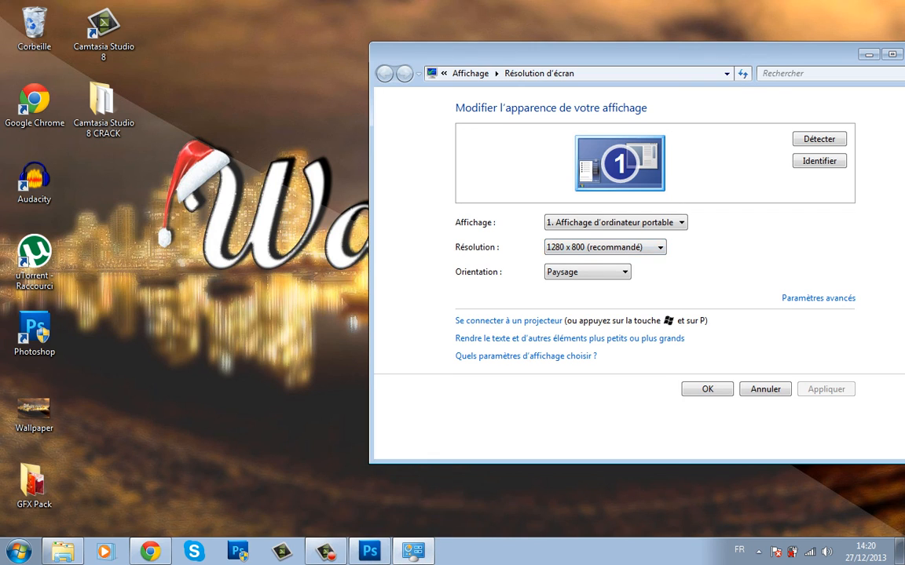
pyautogui.moveTo(549, 53); pyautogui.dragTo(389, 53)
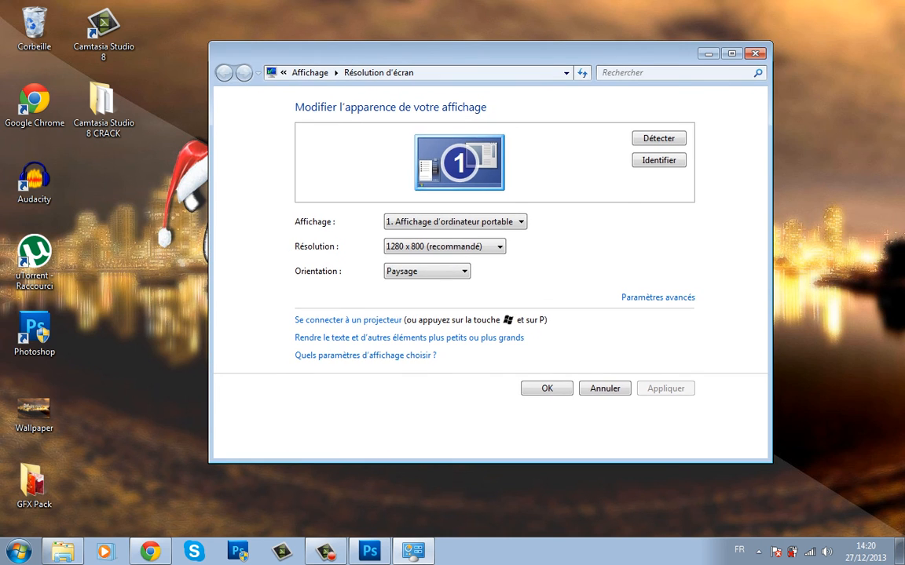
pyautogui.click(755, 54)
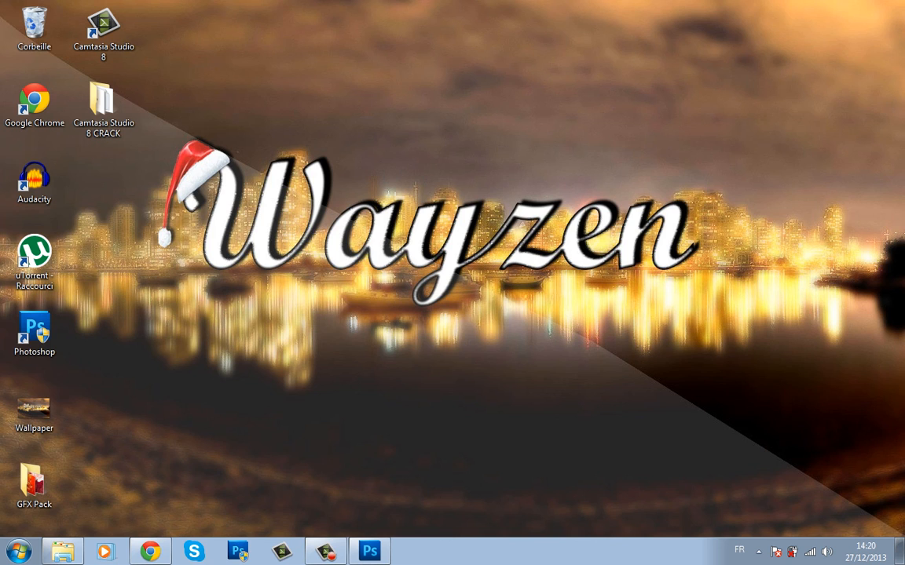
pyautogui.moveTo(712, 325); pyautogui.dragTo(152, 141)
pyautogui.moveTo(135, 305); pyautogui.dragTo(705, 201)
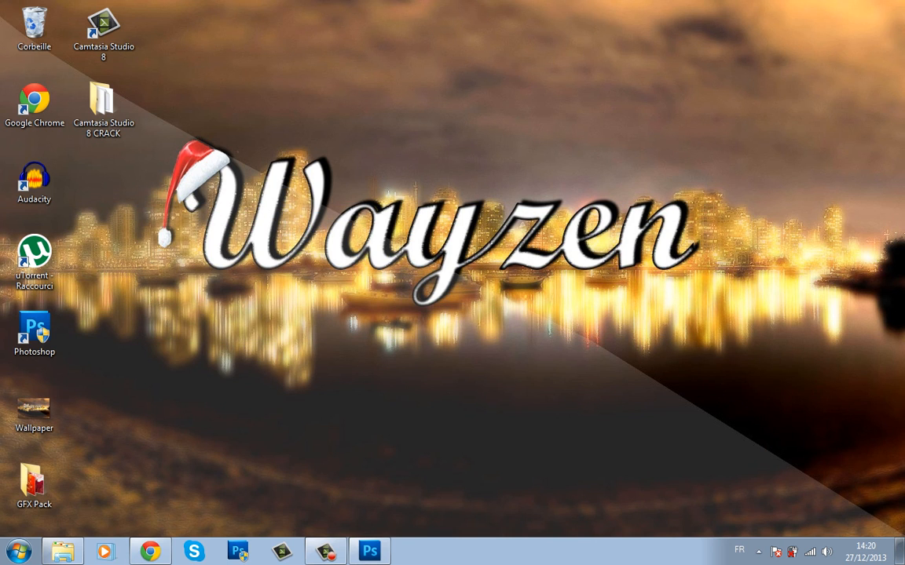